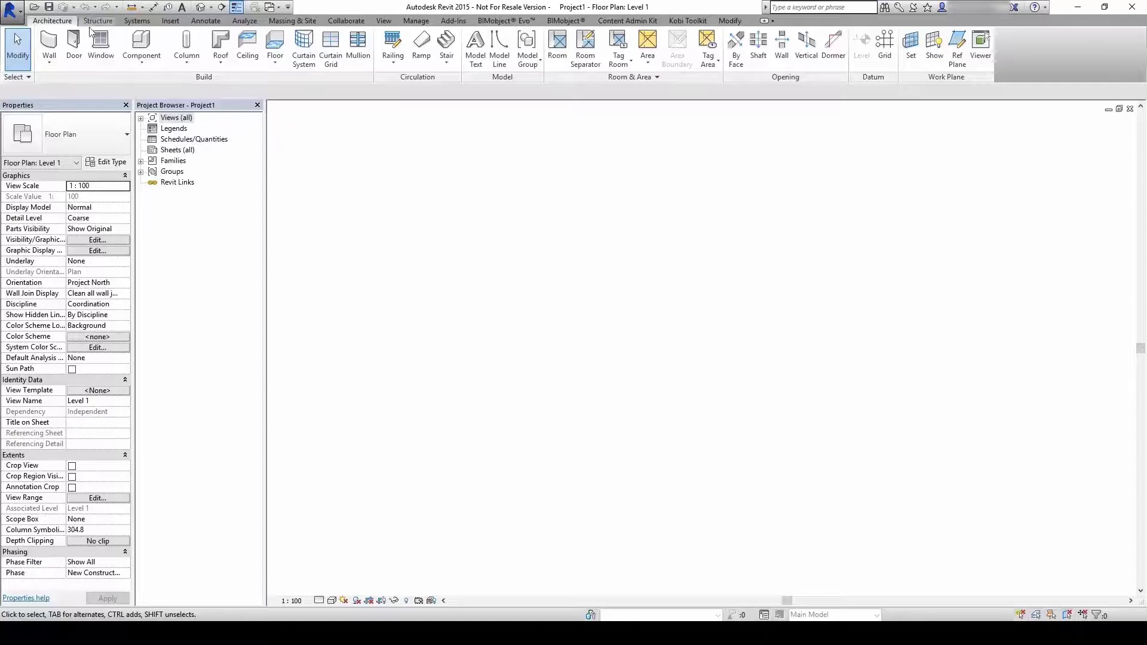
# Open the BIMobject product browser, search for "King" and filter the products to the KING KLINKER brand
pyautogui.click(566, 21)
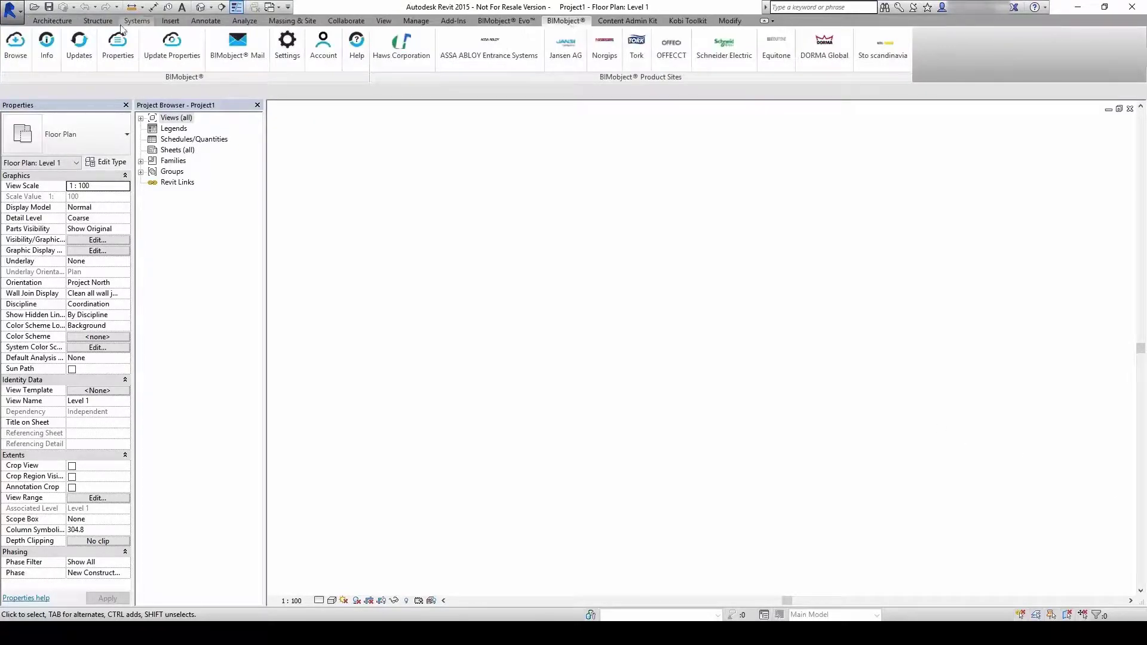
pyautogui.click(24, 45)
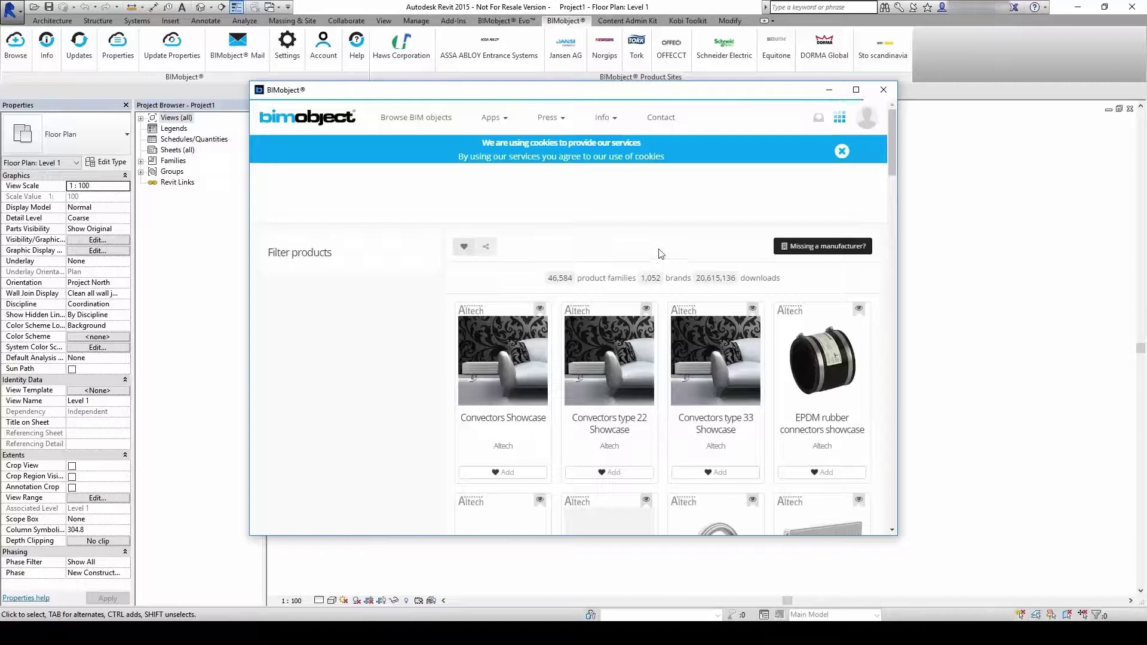
pyautogui.click(467, 194)
pyautogui.write('King')
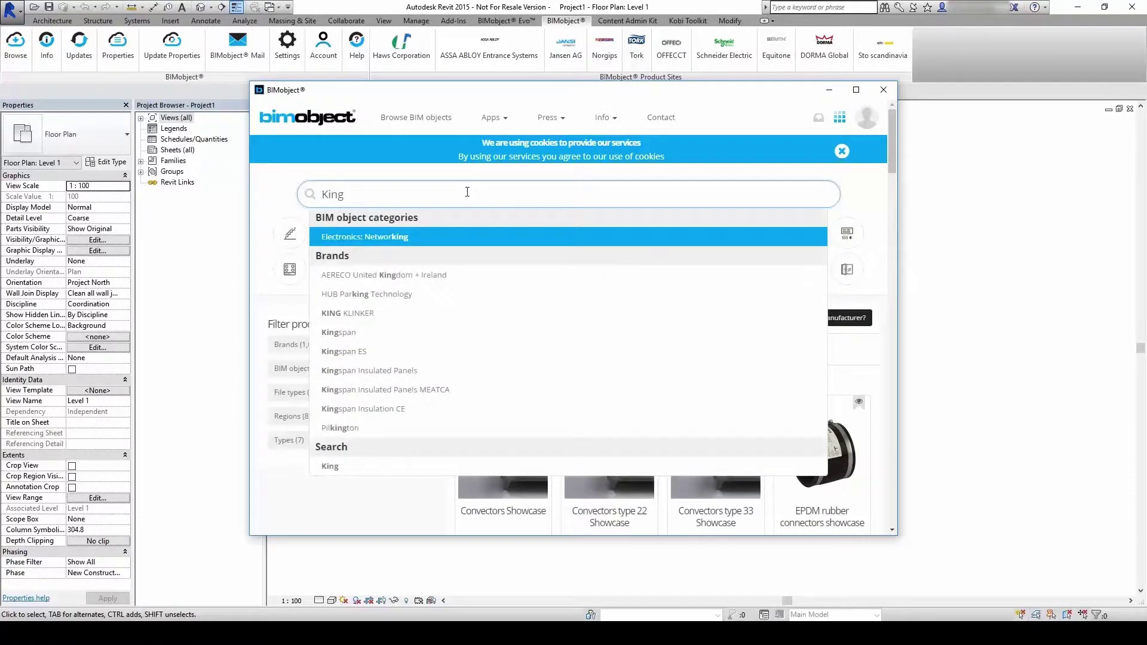
pyautogui.click(422, 313)
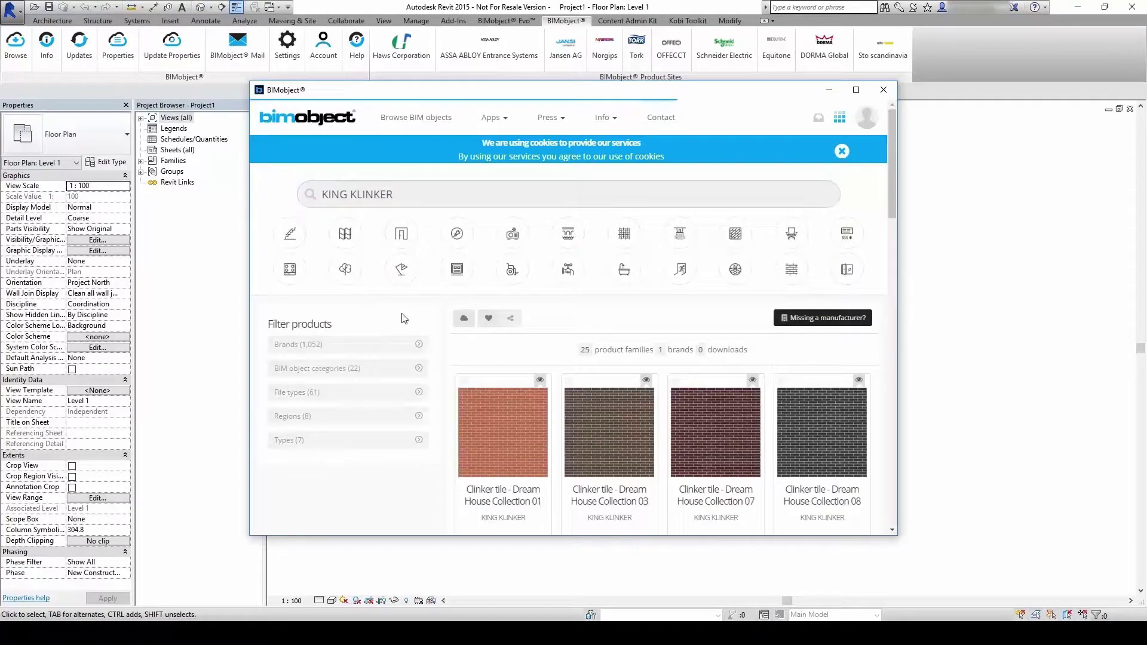
# Enlarge the BIMobject window, open Clinker tile - Dream House Collection 07, and download its Revit file
pyautogui.scroll(-3, 525, 394)
pyautogui.moveTo(898, 536); pyautogui.dragTo(1094, 587)
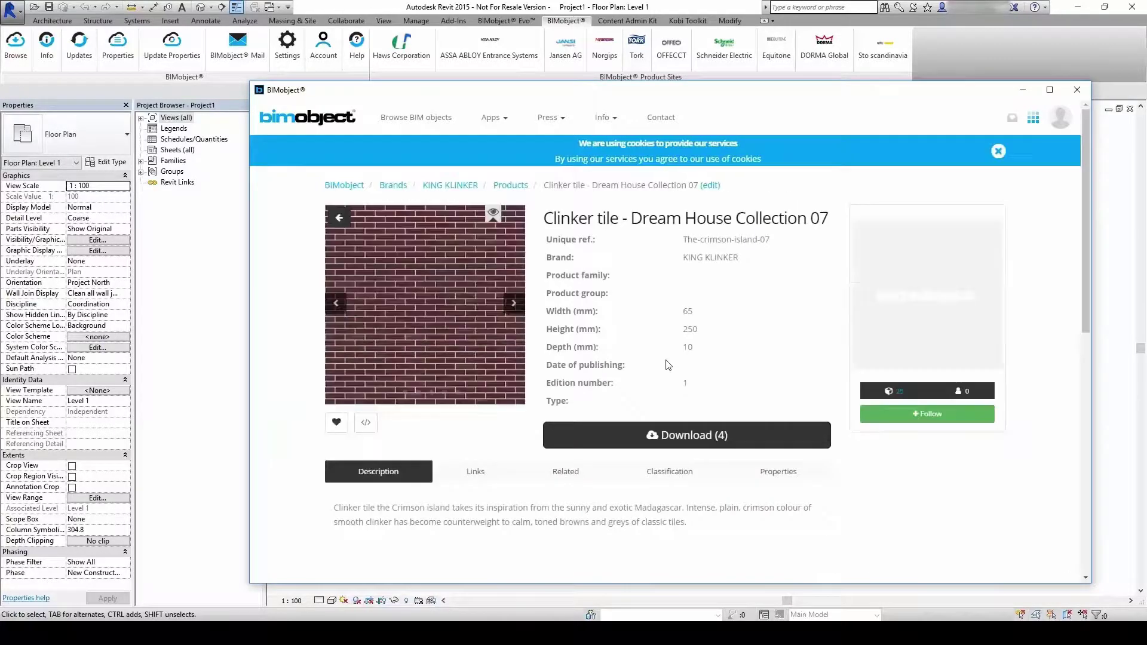
pyautogui.click(647, 450)
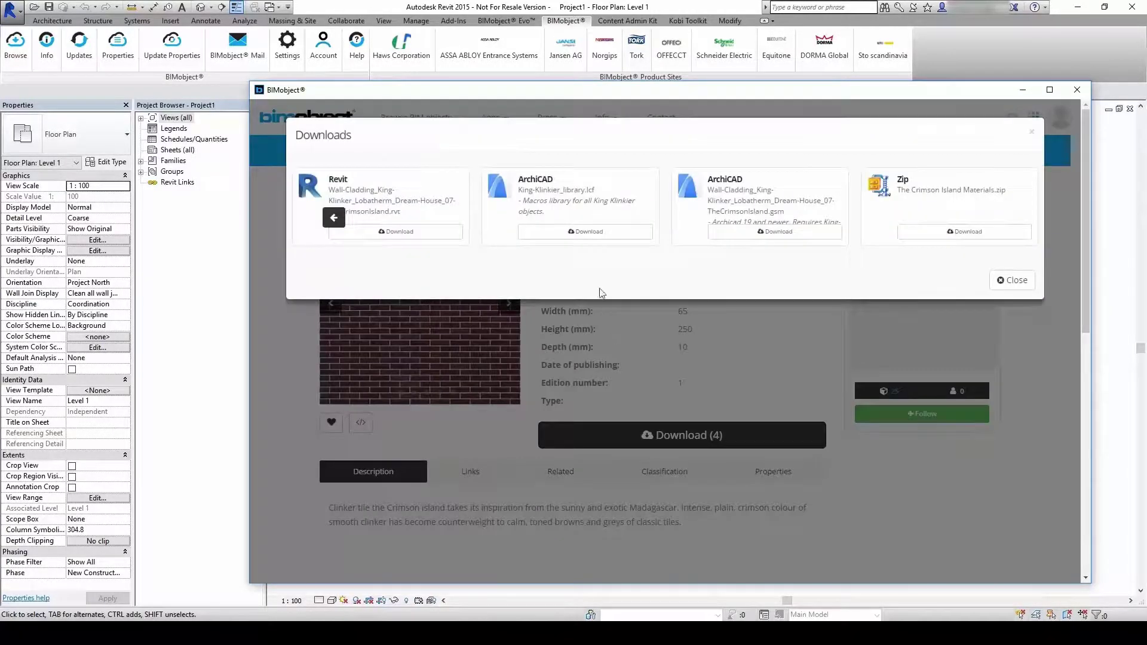
pyautogui.click(420, 242)
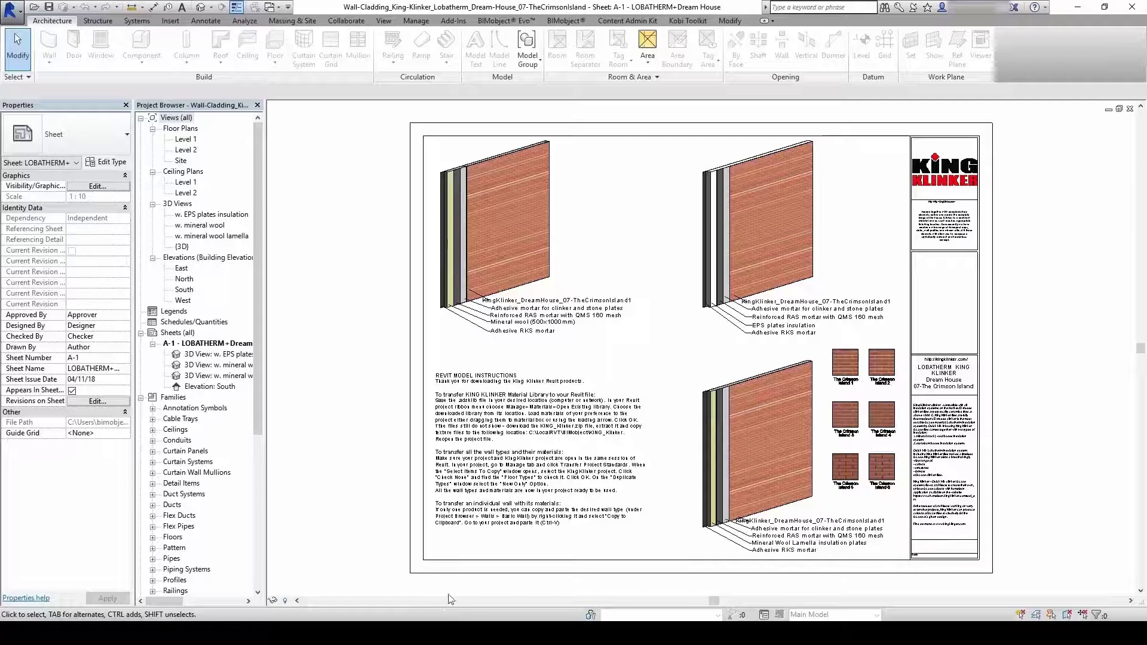
# Read the sheet's model instructions, then switch to File Explorer and examine the textures in C:\LocalRVT\BIMobject\KING_Klinker\Dream House
pyautogui.scroll(4, 488, 504)
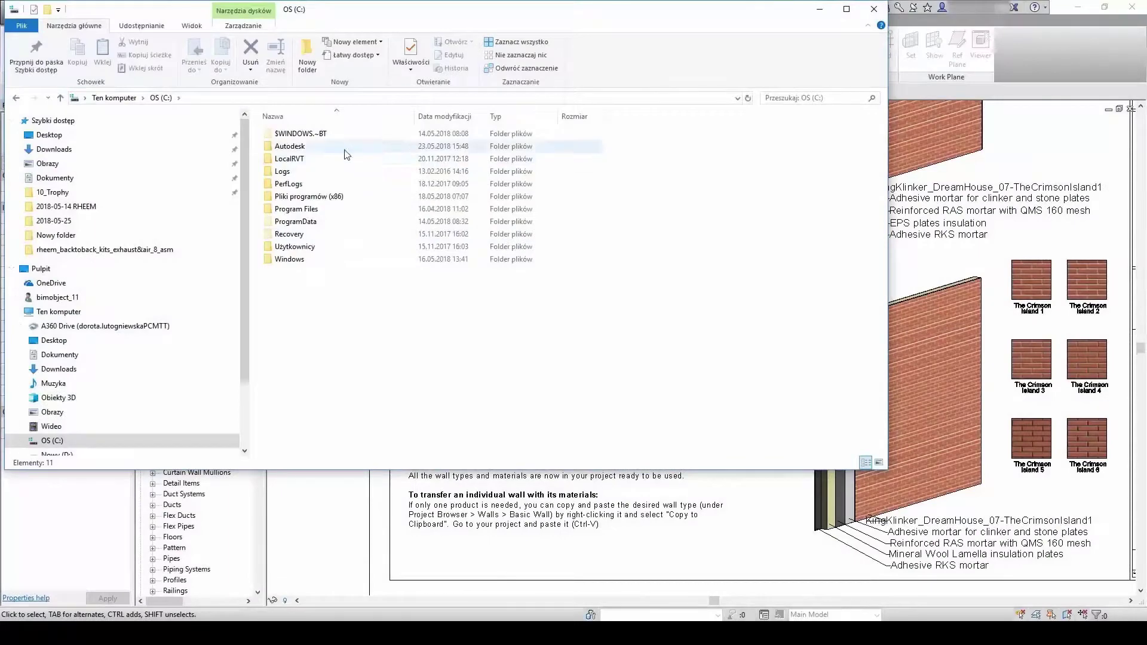
pyautogui.click(326, 161)
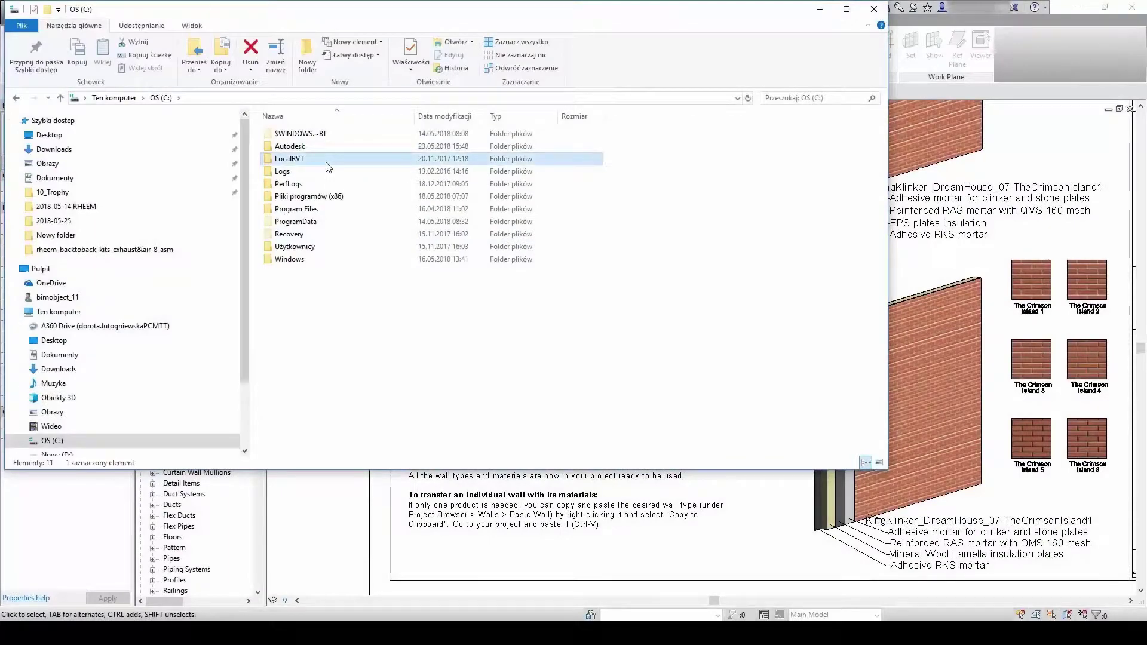
pyautogui.doubleClick(326, 162)
pyautogui.doubleClick(305, 149)
pyautogui.doubleClick(289, 173)
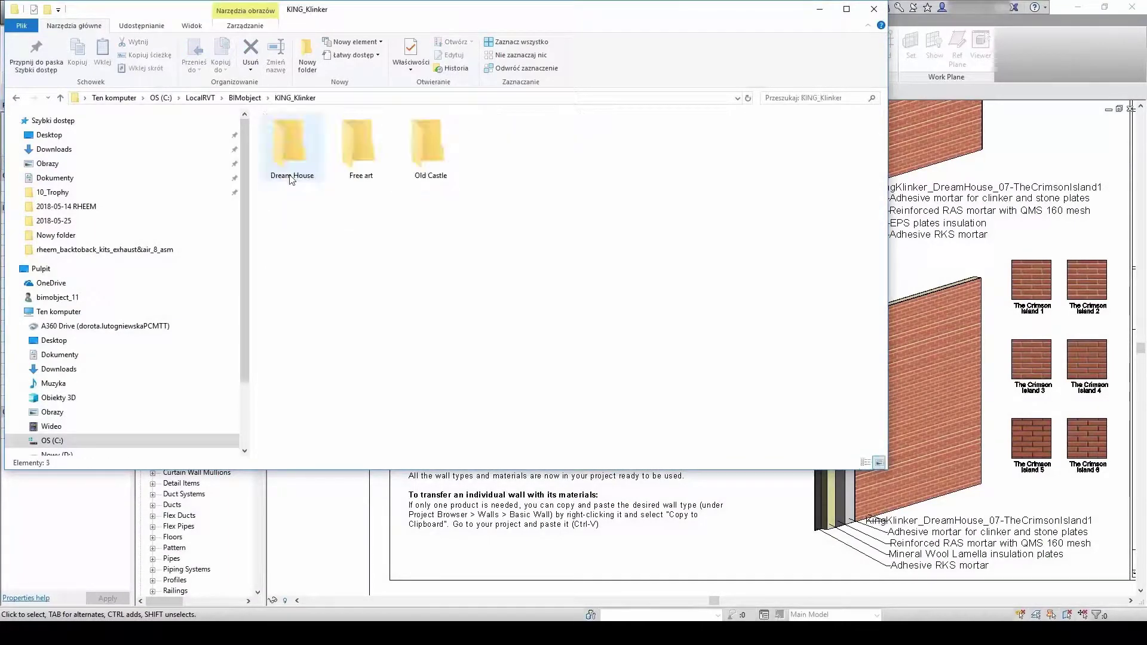
pyautogui.doubleClick(291, 178)
pyautogui.scroll(-1, 489, 376)
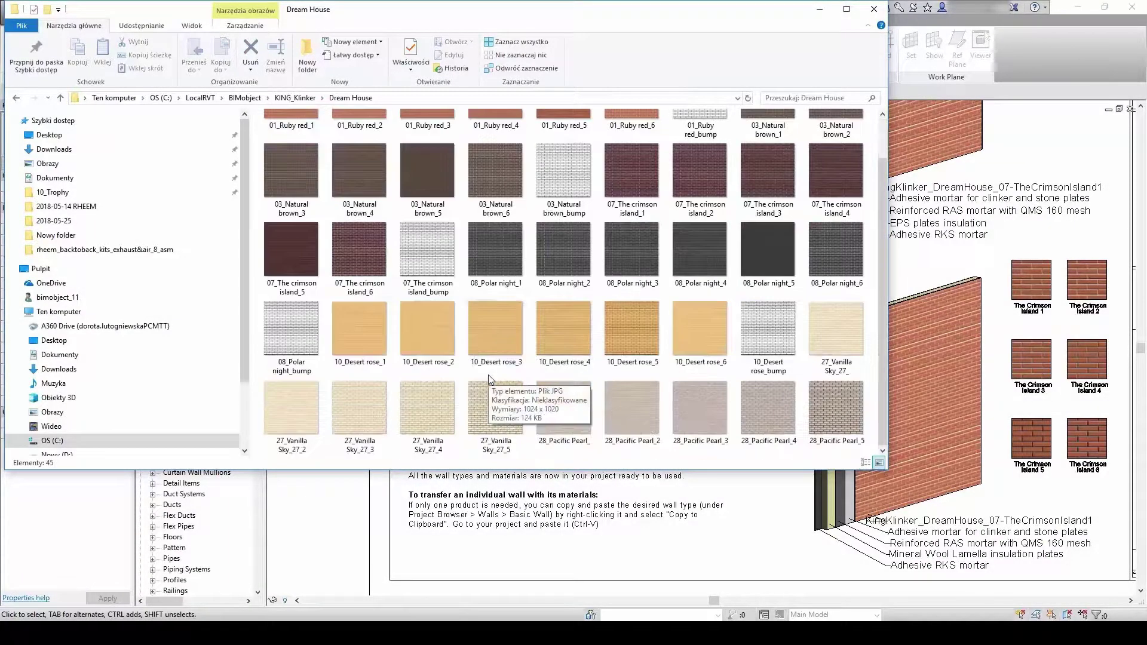
pyautogui.click(873, 9)
pyautogui.press('z')
pyautogui.press('f')
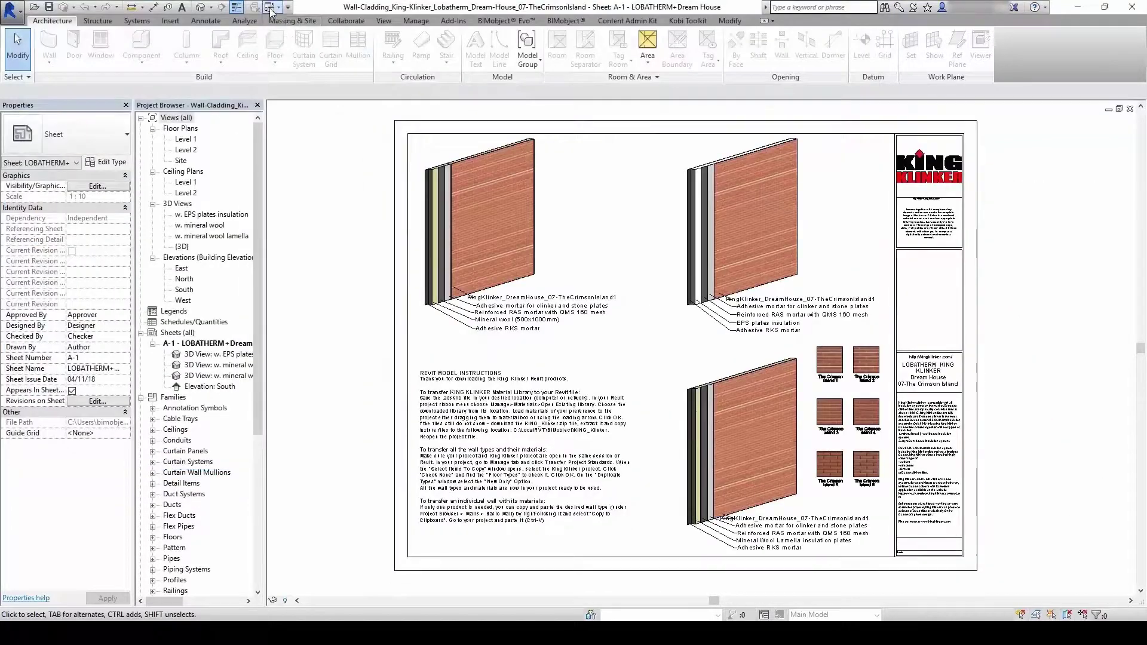
# Return to the Level 1 floor plan of Project1 and start Transfer Project Standards with the King Klinker wall cladding file as source
pyautogui.click(271, 8)
pyautogui.click(296, 23)
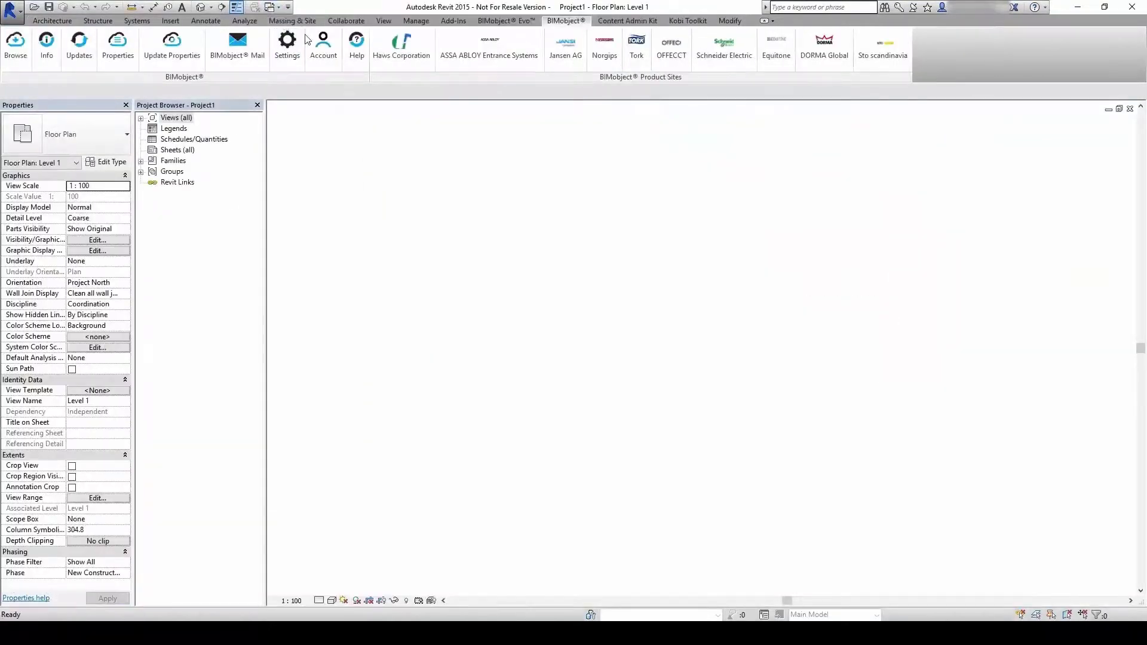
pyautogui.click(416, 21)
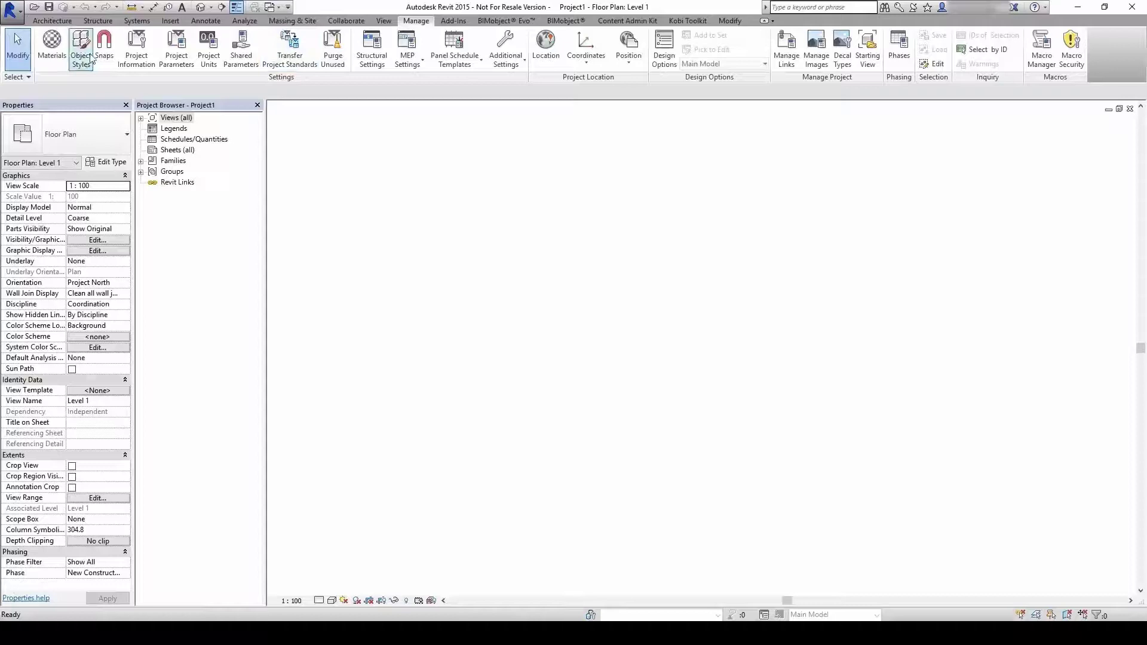
pyautogui.click(290, 47)
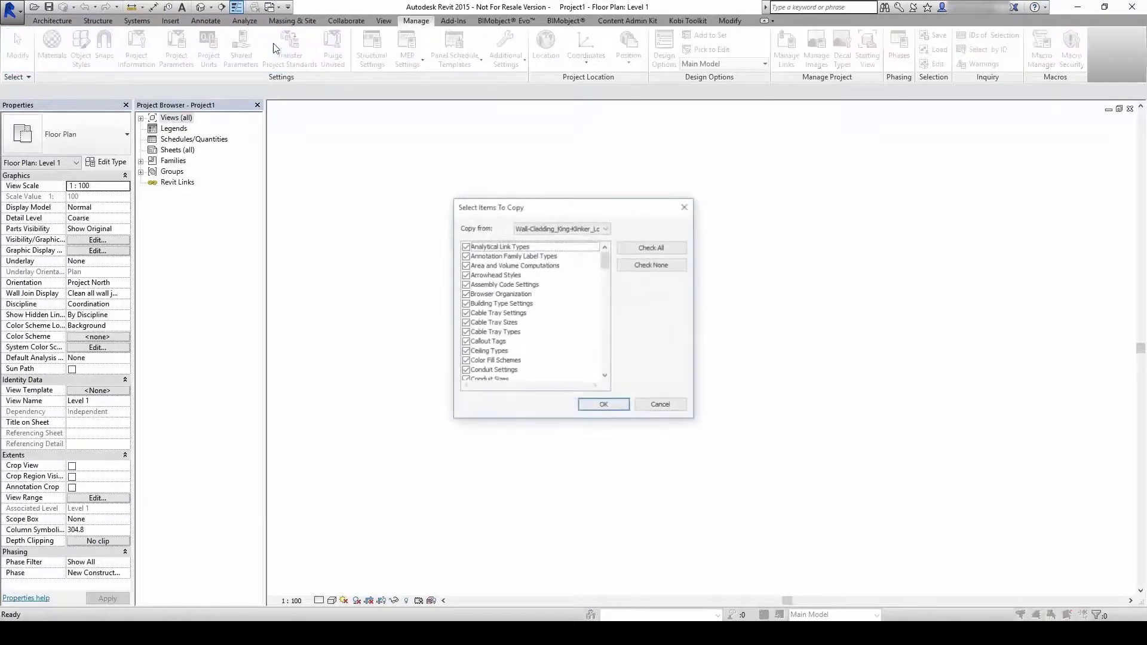
pyautogui.click(561, 227)
pyautogui.click(561, 232)
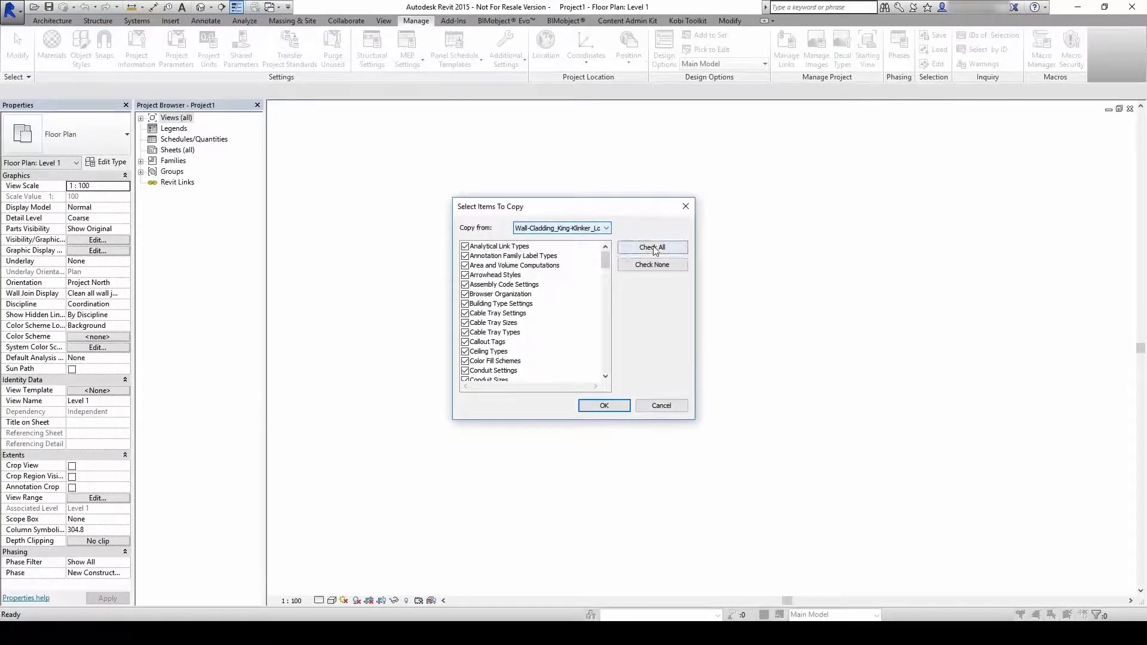
# Clear all items to copy, include only Wall Types and Materials, and run the transfer
pyautogui.click(652, 265)
pyautogui.click(512, 323)
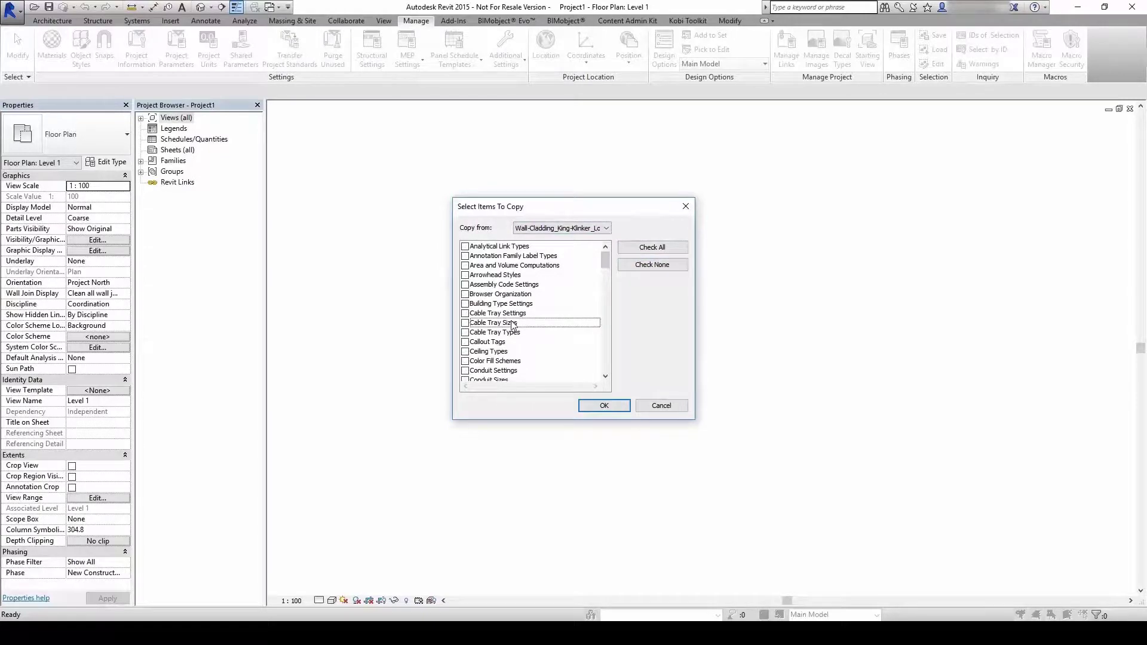
pyautogui.press('w')
pyautogui.scroll(-2, 509, 332)
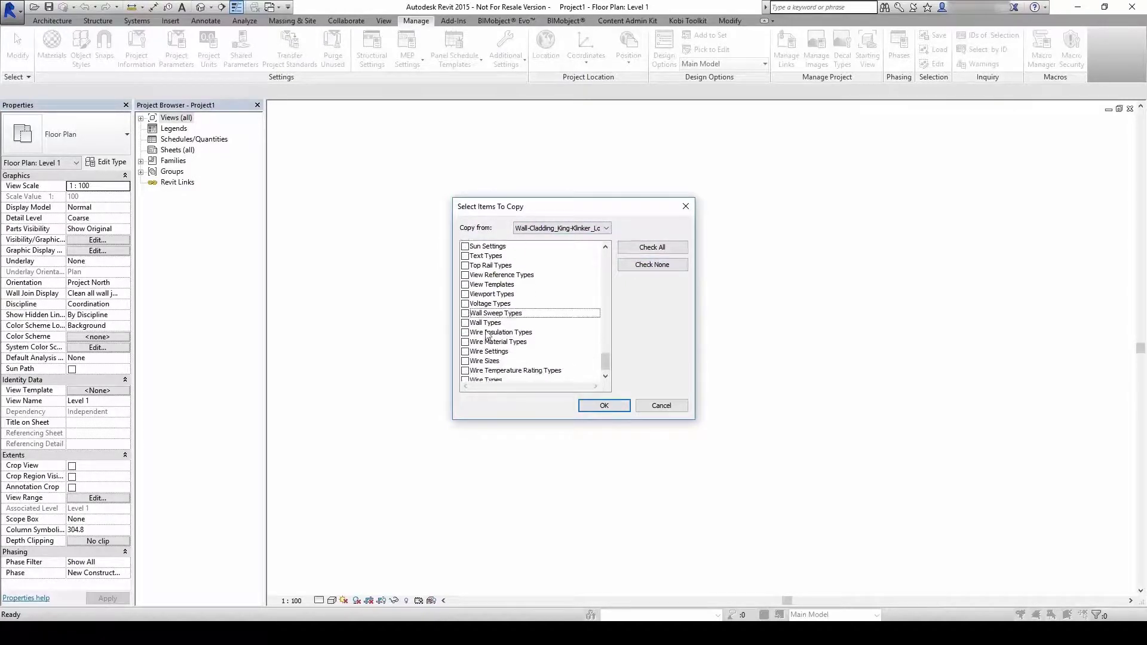
pyautogui.click(466, 323)
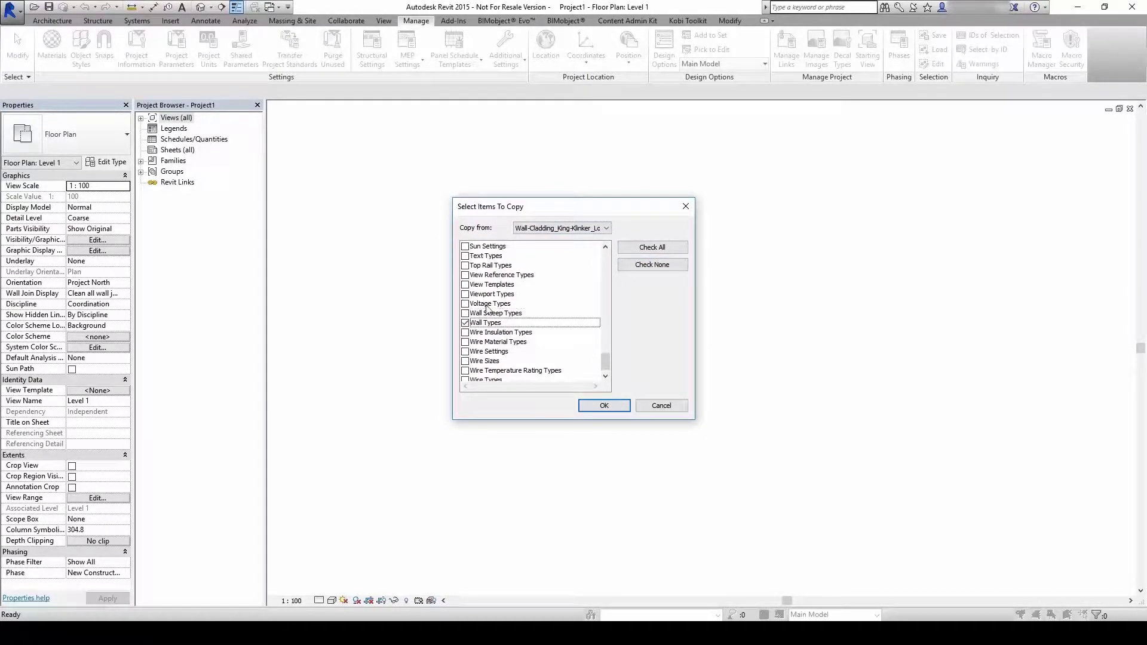
pyautogui.press('m')
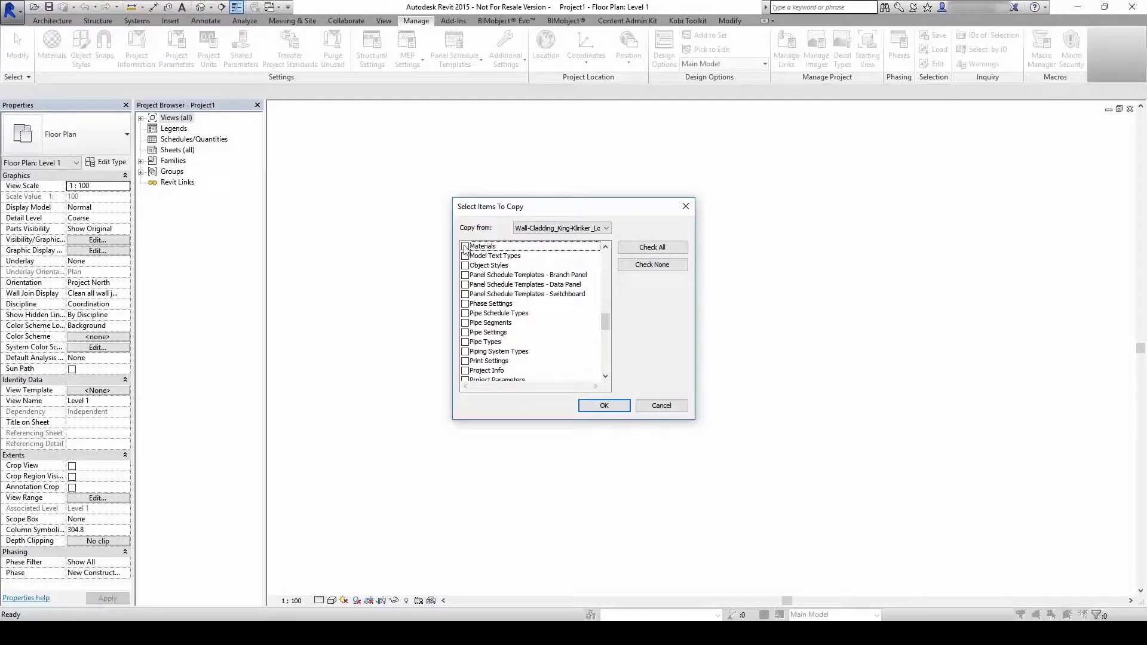
pyautogui.click(600, 406)
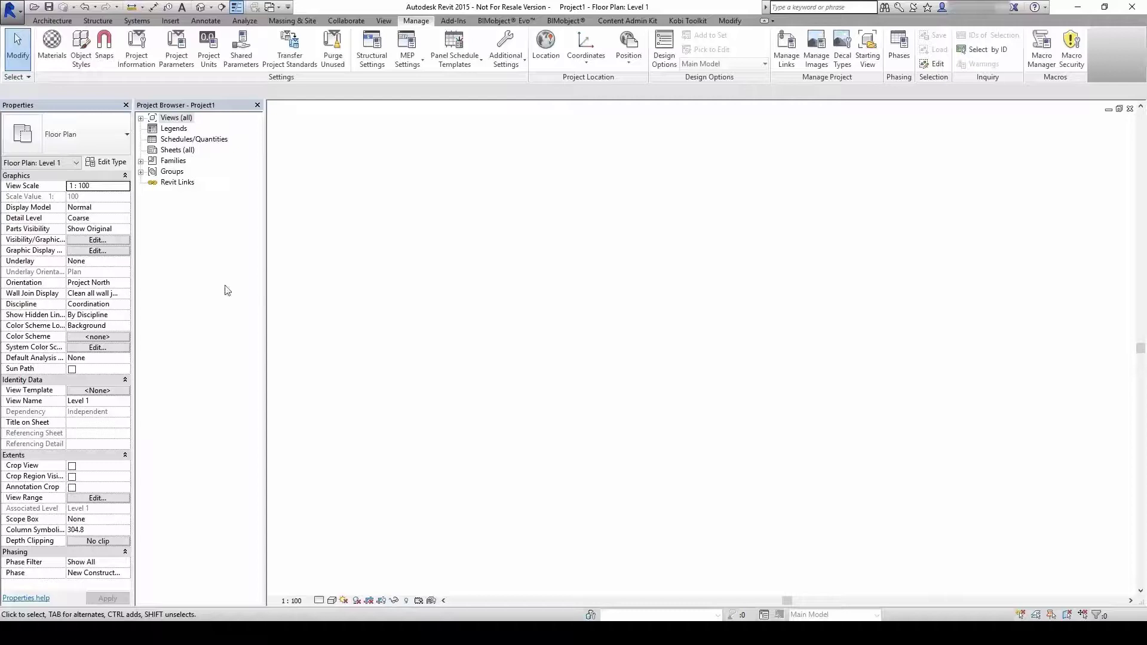
# Expand the Walls and Basic Wall families in the project structure to check the transferred wall types
pyautogui.click(141, 160)
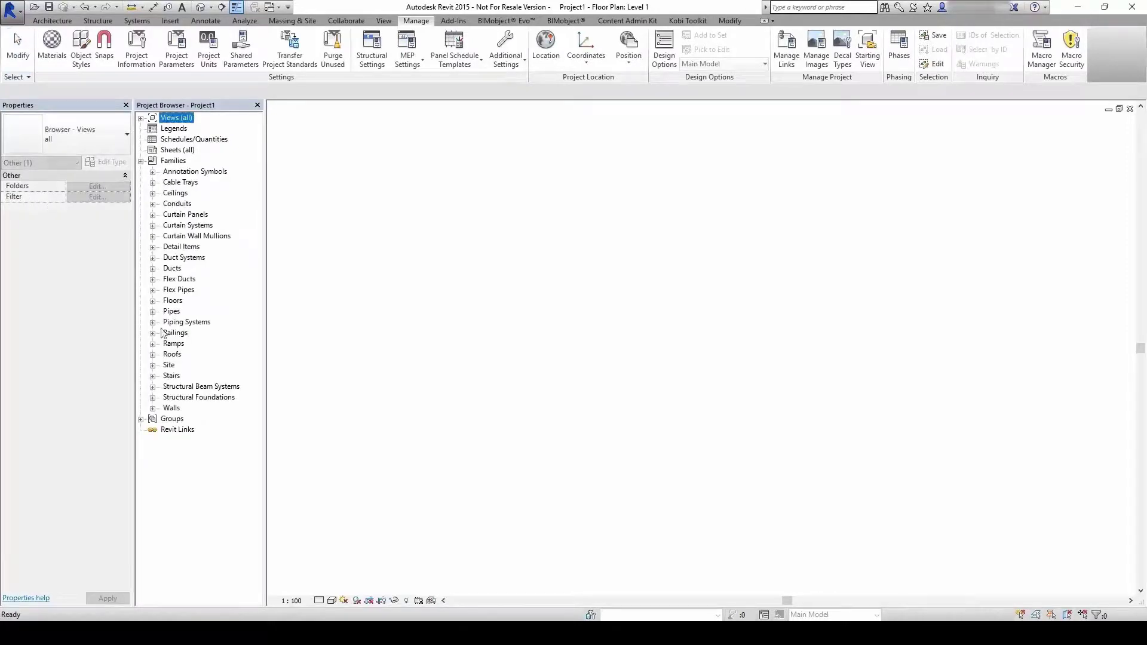
pyautogui.click(152, 410)
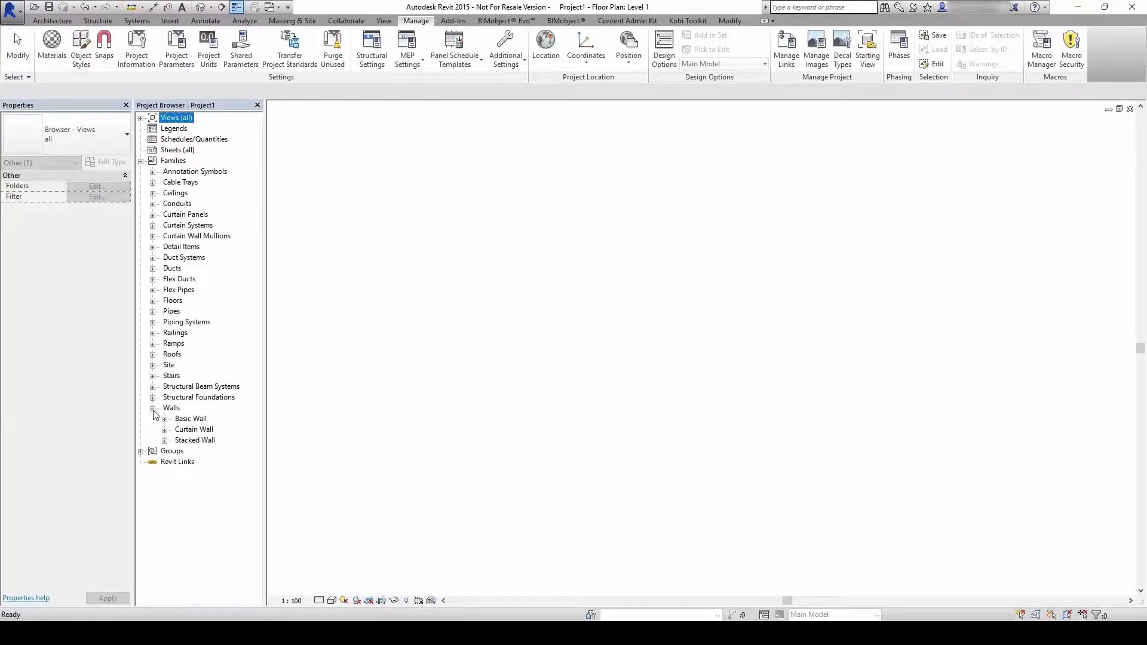
pyautogui.click(164, 421)
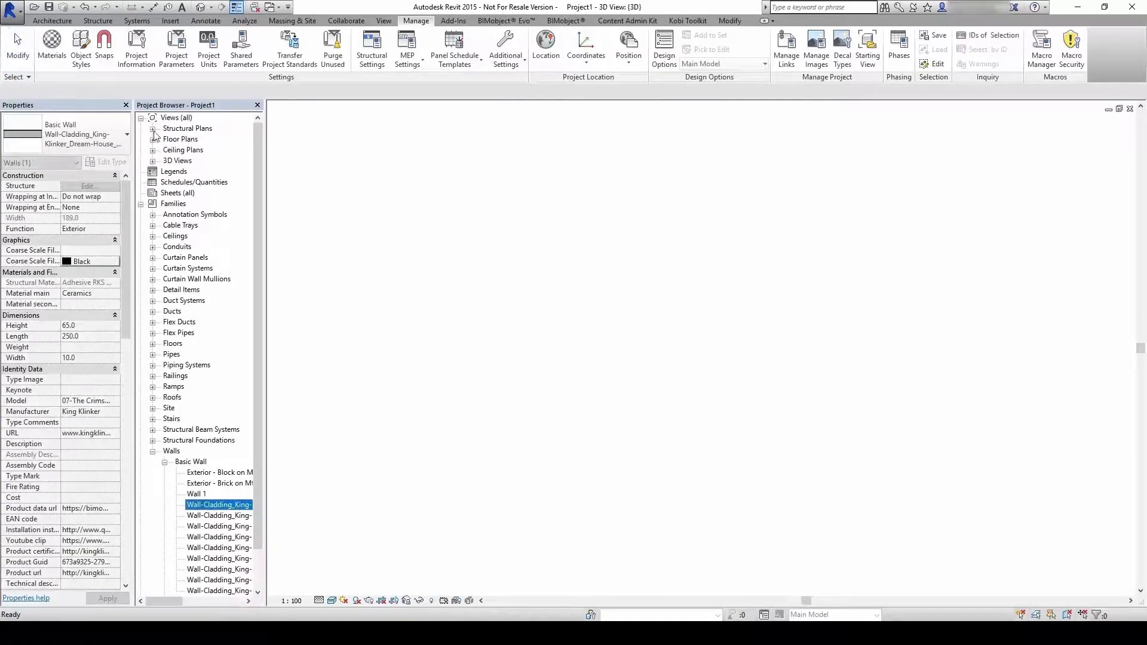
# In the Level 1 floor plan, start an architectural wall of type Wall-Cladding_King-Klinker_Dream-House_07-TheCrimsonIsland+Mineral_Wool
pyautogui.click(153, 139)
pyautogui.doubleClick(186, 150)
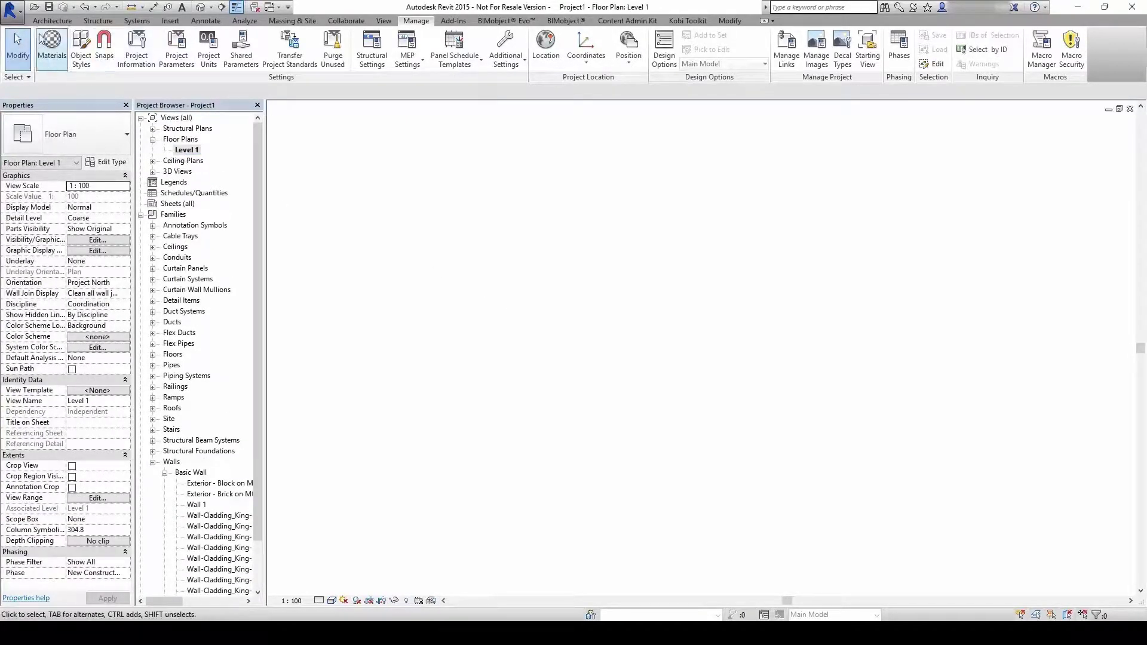
pyautogui.click(52, 20)
pyautogui.click(52, 60)
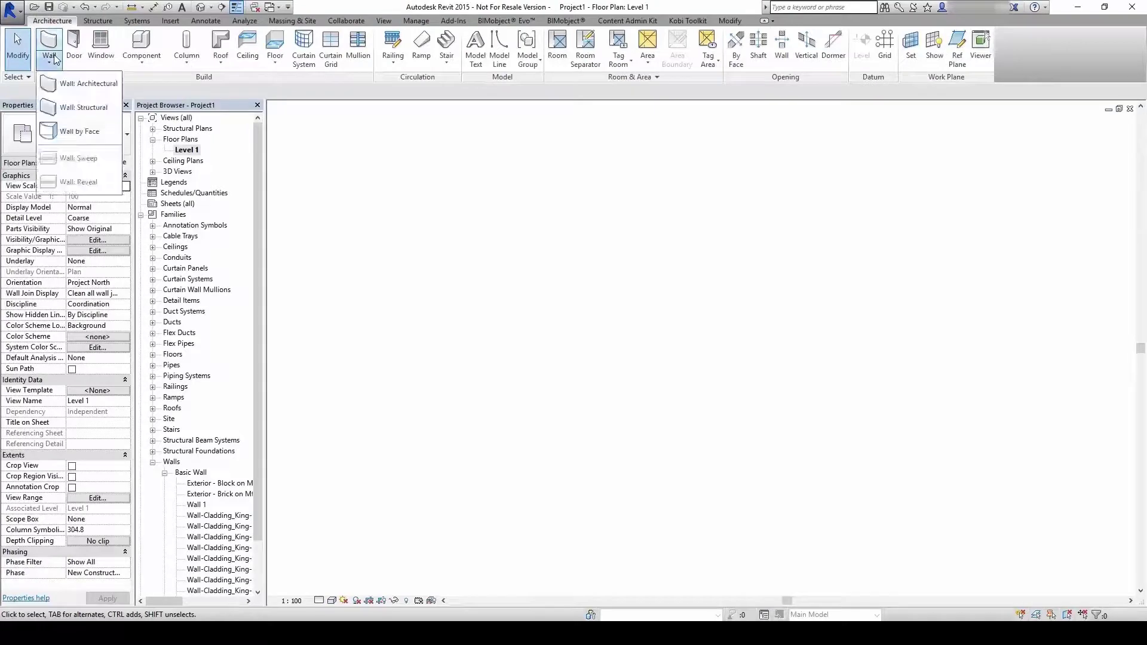
pyautogui.click(73, 87)
pyautogui.click(77, 127)
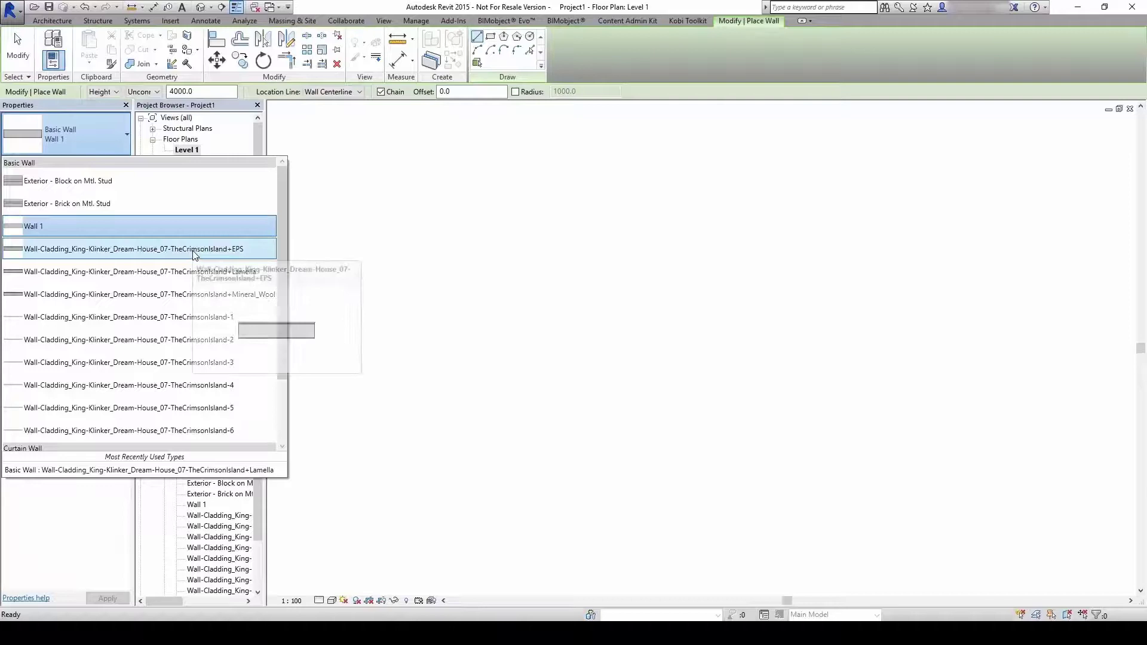
pyautogui.click(194, 295)
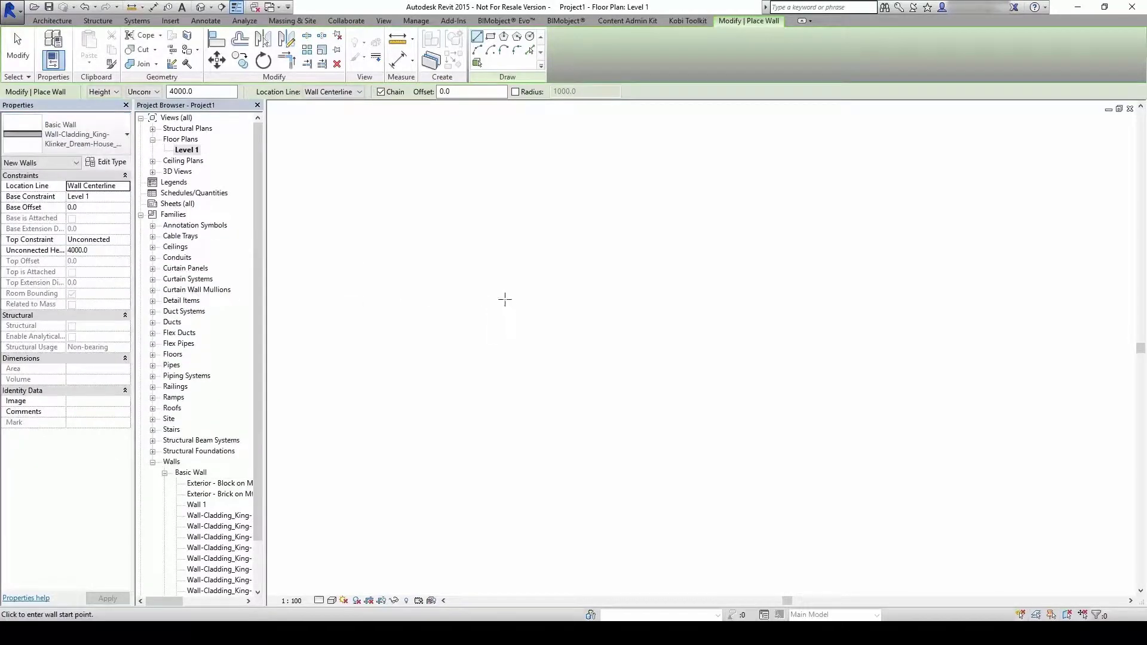
# Draw a chain of seven perpendicular walls with a recess about 2540 mm wide along the upper side, leaving the left side open
pyautogui.click(463, 279)
pyautogui.click(672, 280)
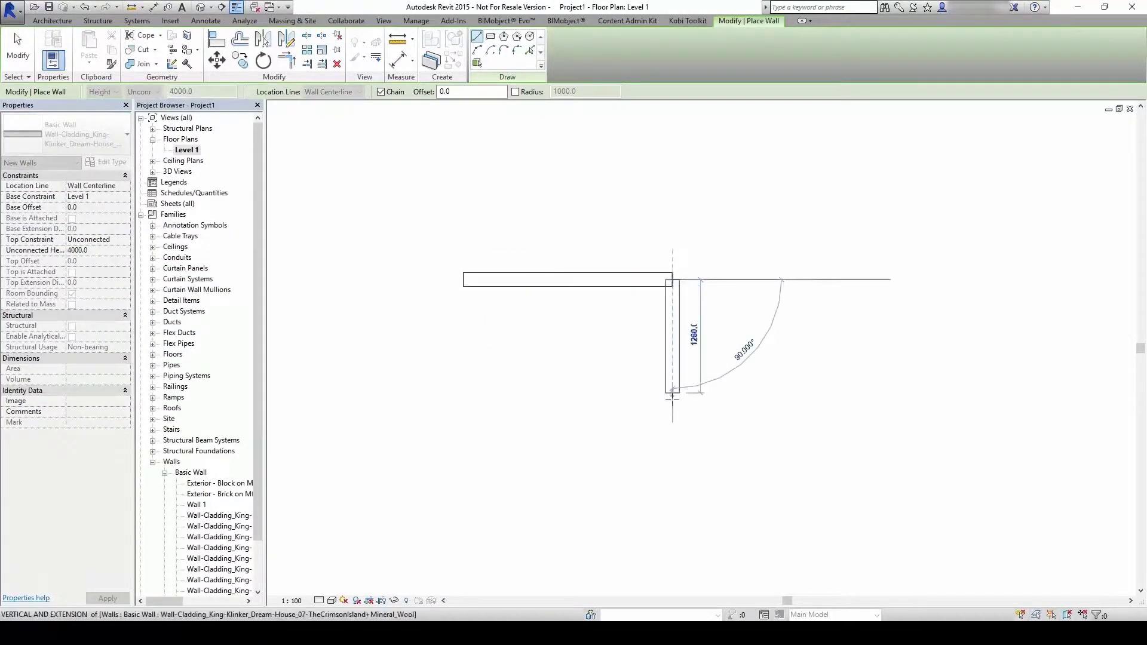
pyautogui.click(675, 416)
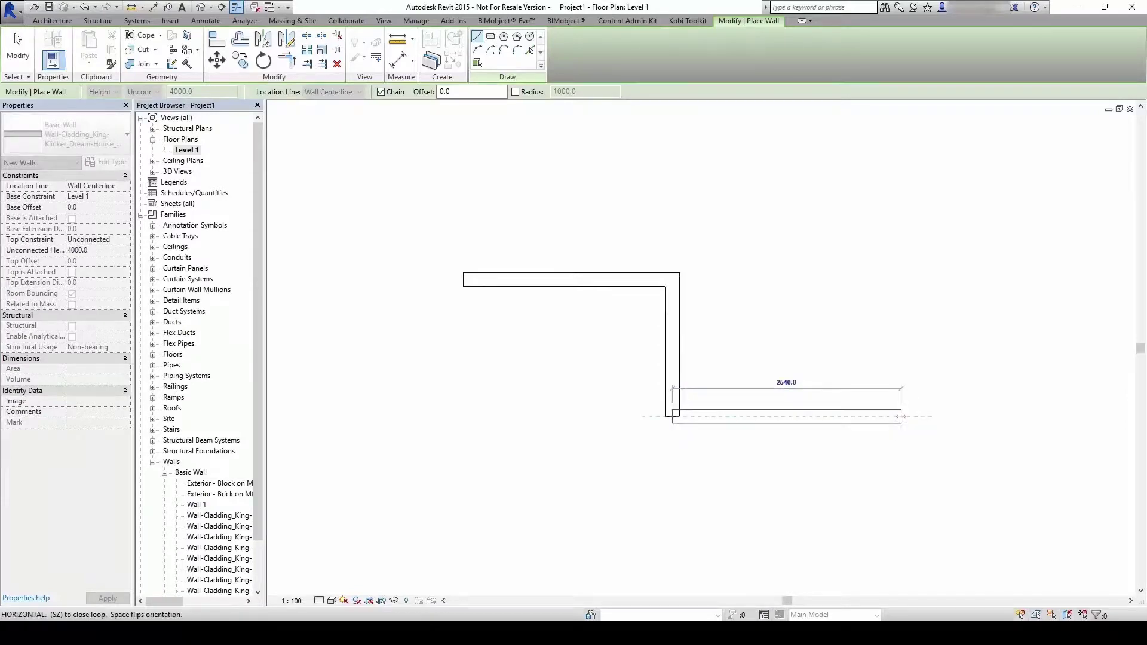
pyautogui.click(902, 416)
pyautogui.click(901, 274)
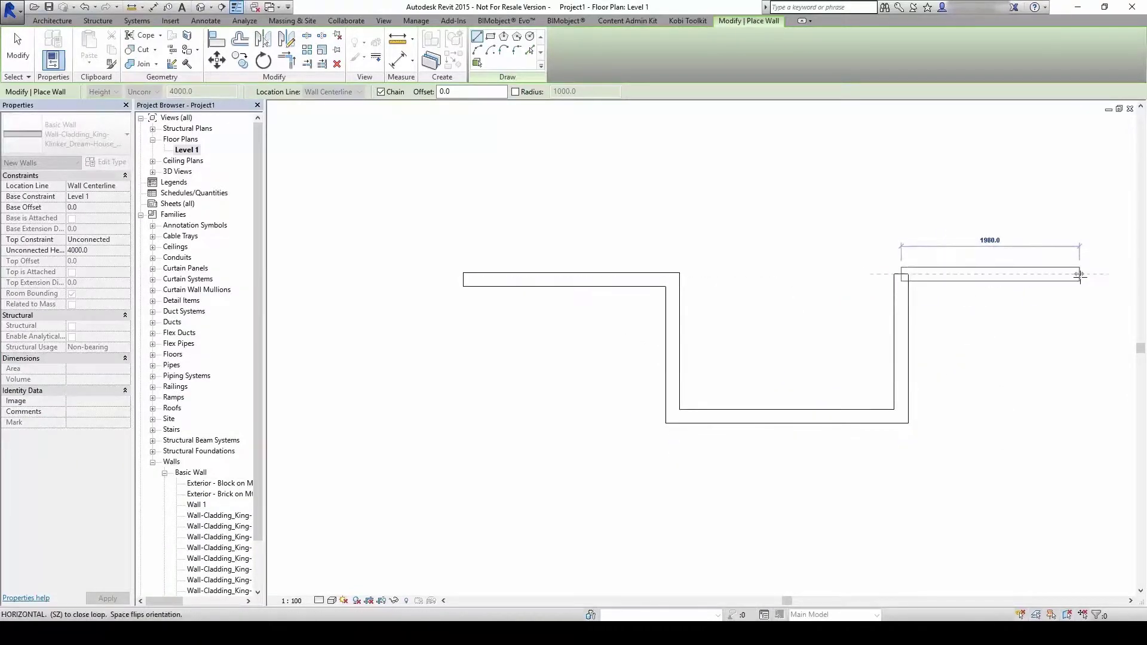
pyautogui.click(1080, 274)
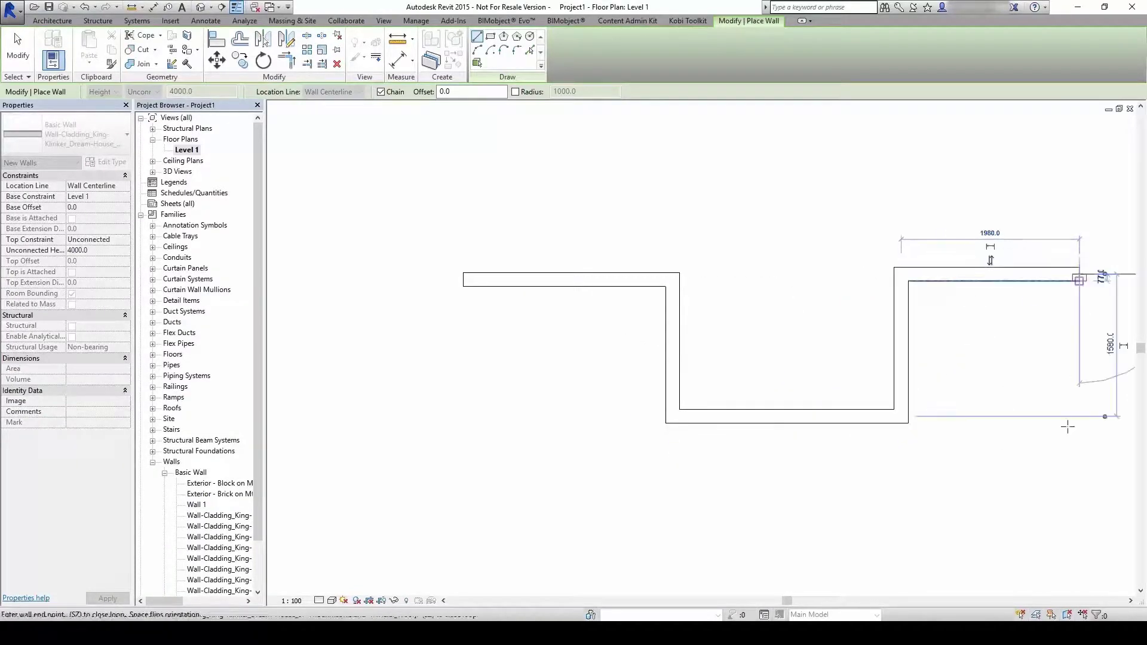
pyautogui.click(710, 558)
pyautogui.click(475, 574)
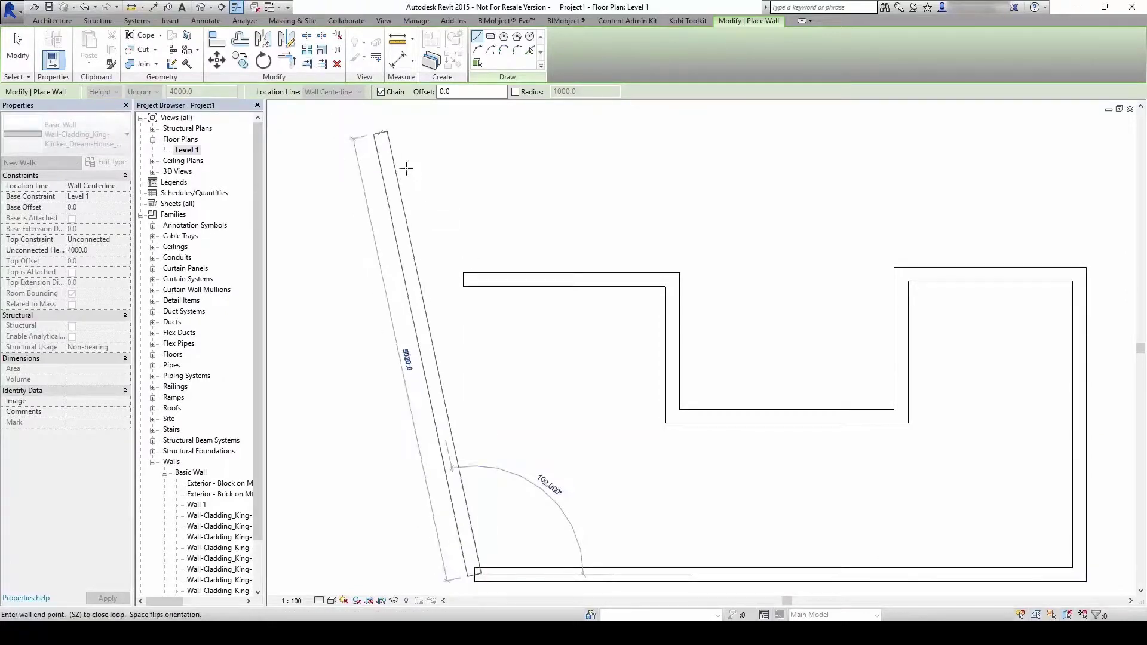
pyautogui.press('Escape')
# Open the default 3D view, orbit to inspect the brick-clad walls, and leave the wall command
pyautogui.click(201, 6)
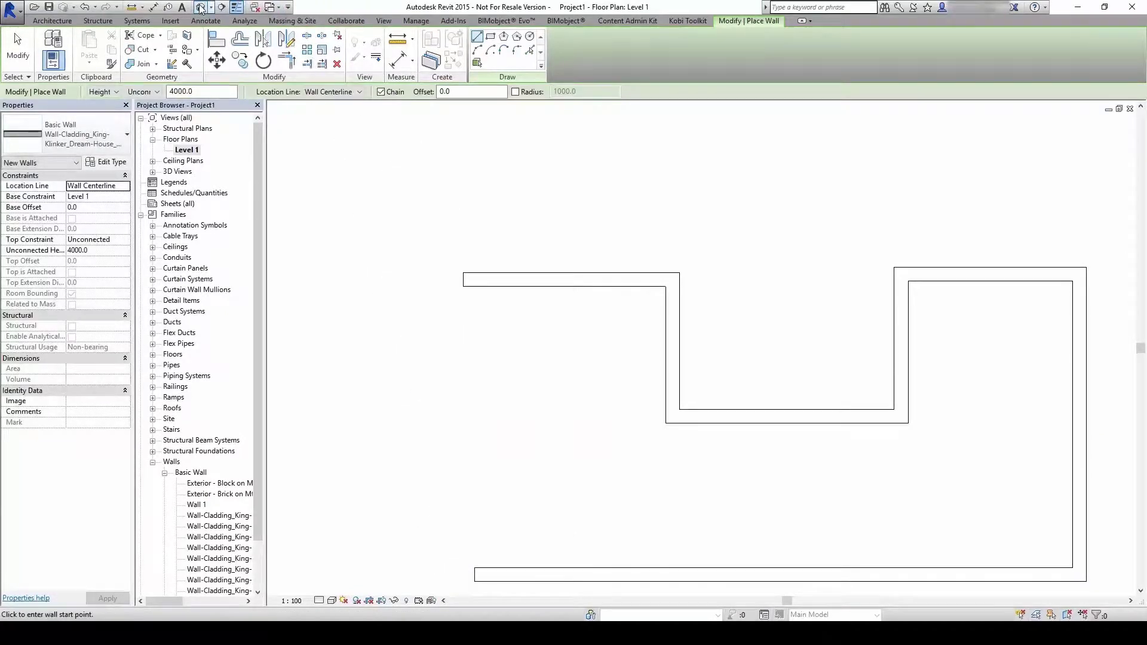
pyautogui.moveTo(598, 564); pyautogui.dragTo(733, 579, button='middle')
pyautogui.press('Escape')
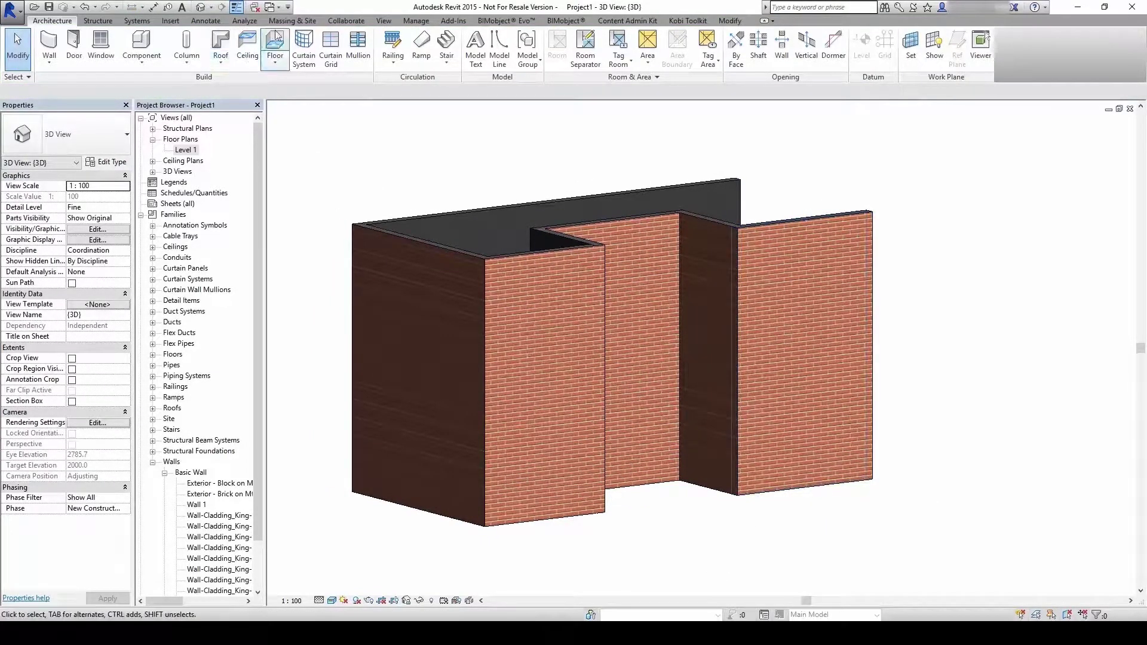
# Switch to sheet A-1 of the King Klinker wall file and examine The Crimson Island brick samples 1 to 6
pyautogui.click(268, 11)
pyautogui.click(359, 44)
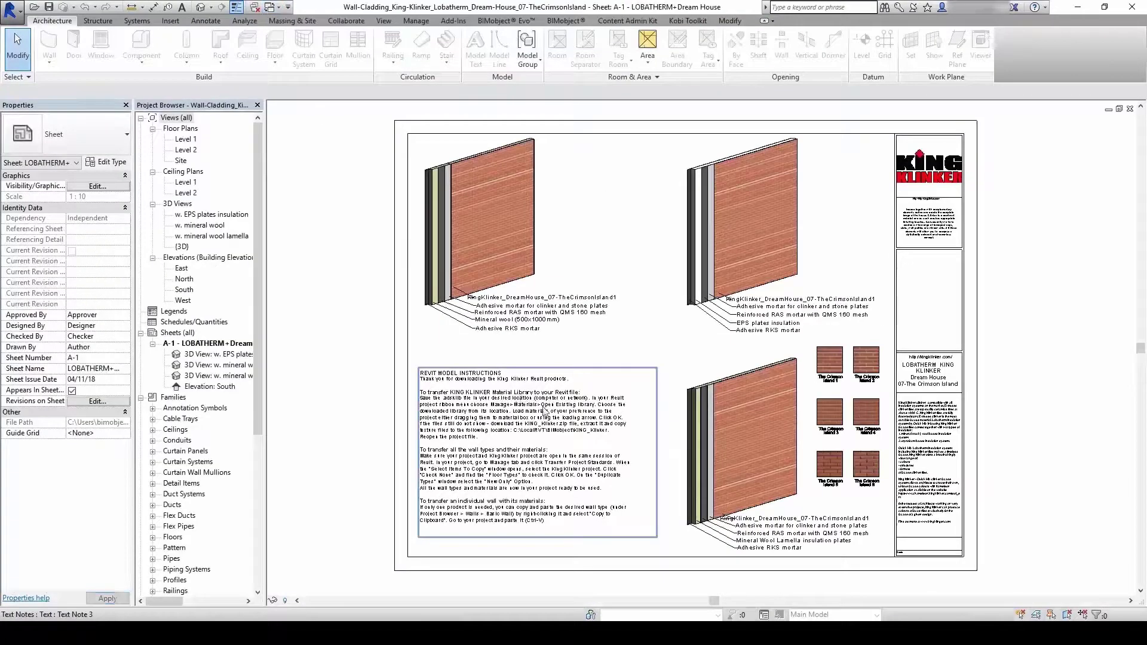
pyautogui.scroll(5, 845, 492)
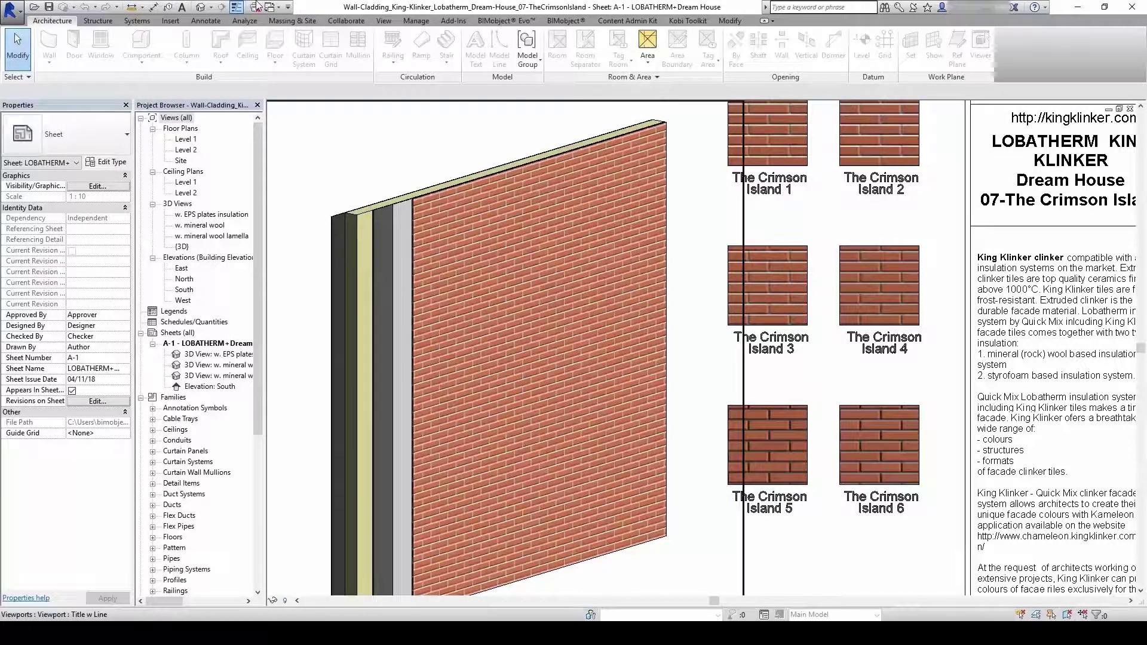
# From Project1's Level 1 floor plan, change the outer layer material of the upper-left wall's type to KingKlinker_DreamHouse_07-TheCrimsonIsland5
pyautogui.click(277, 9)
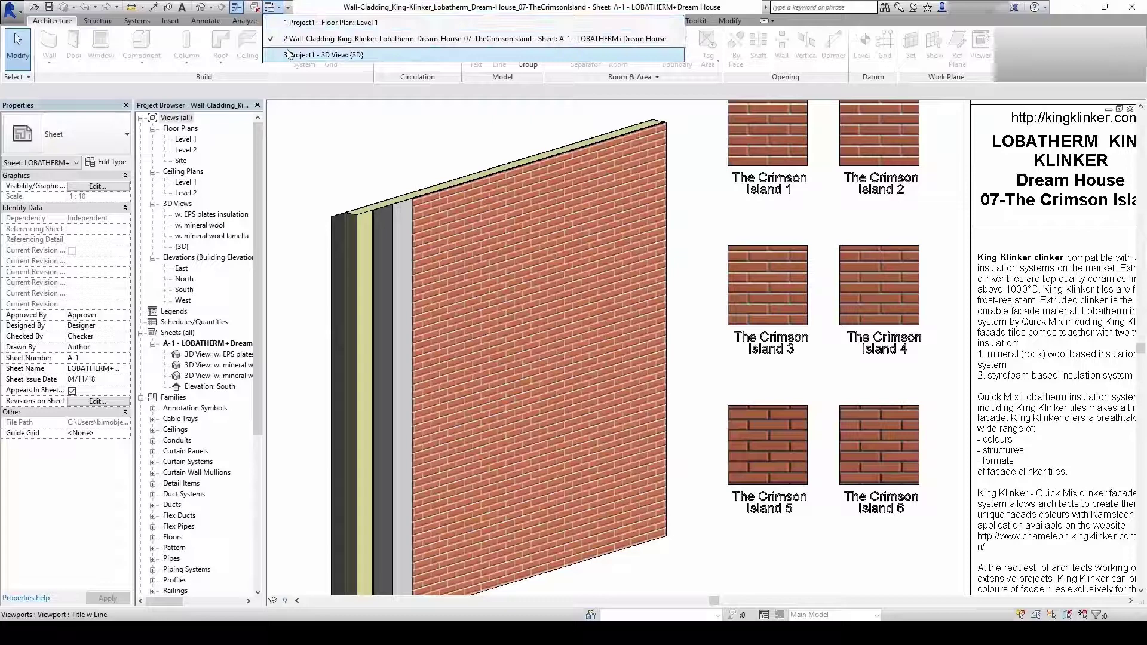
pyautogui.click(299, 23)
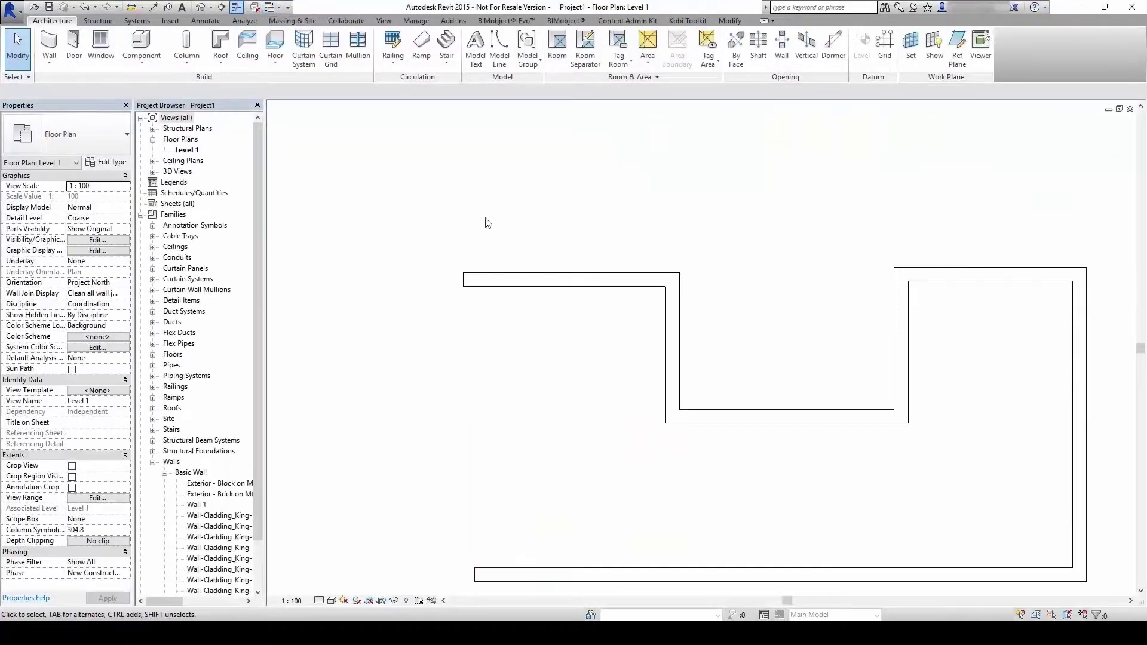
pyautogui.click(494, 283)
pyautogui.click(120, 165)
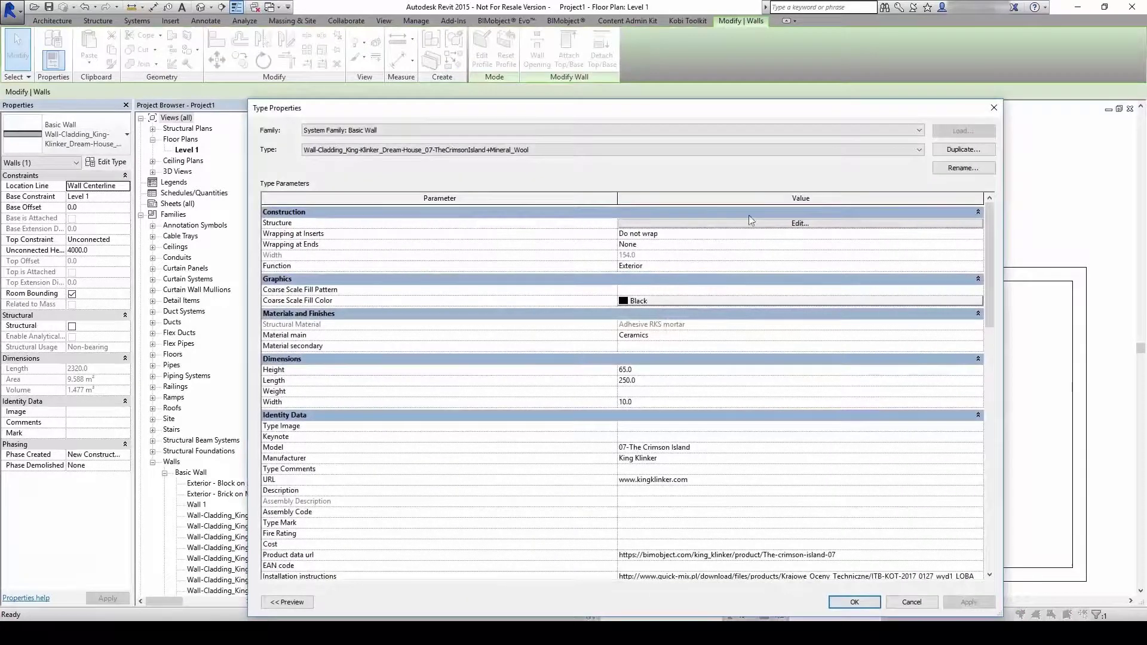
pyautogui.click(772, 220)
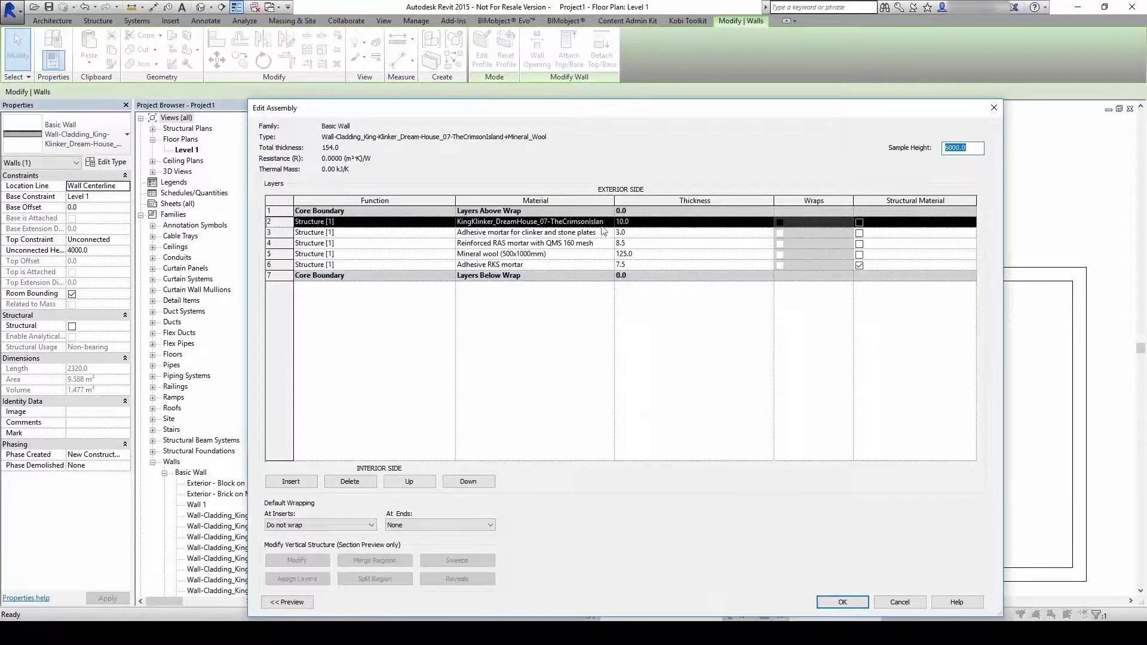
pyautogui.click(598, 222)
pyautogui.click(612, 221)
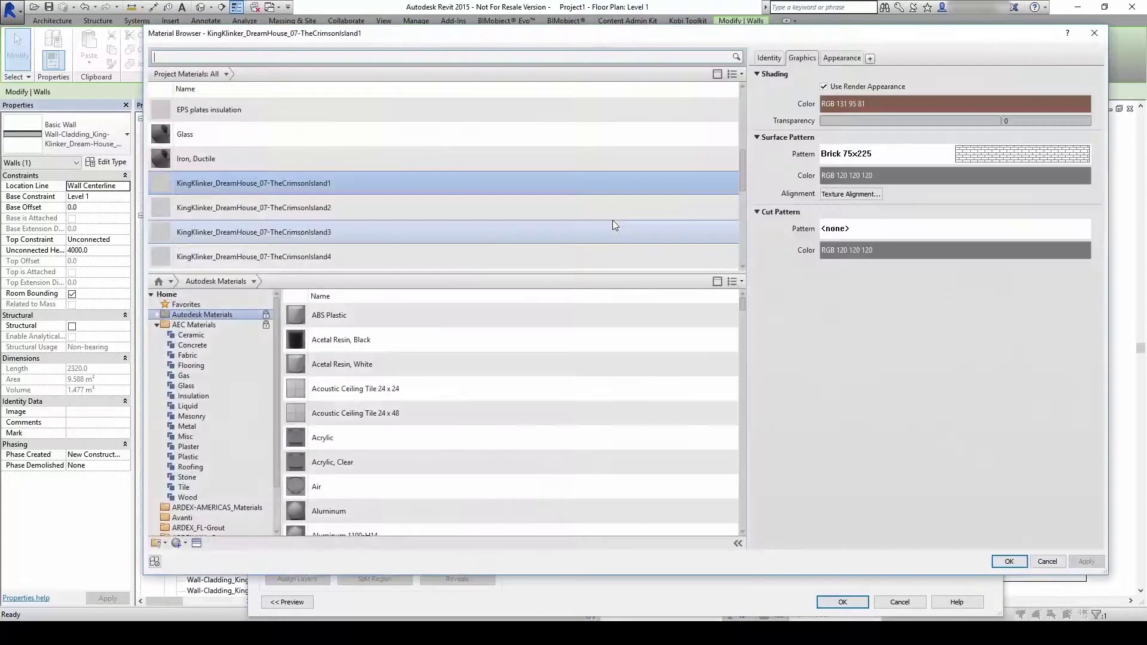
pyautogui.scroll(-1, 595, 189)
pyautogui.click(380, 215)
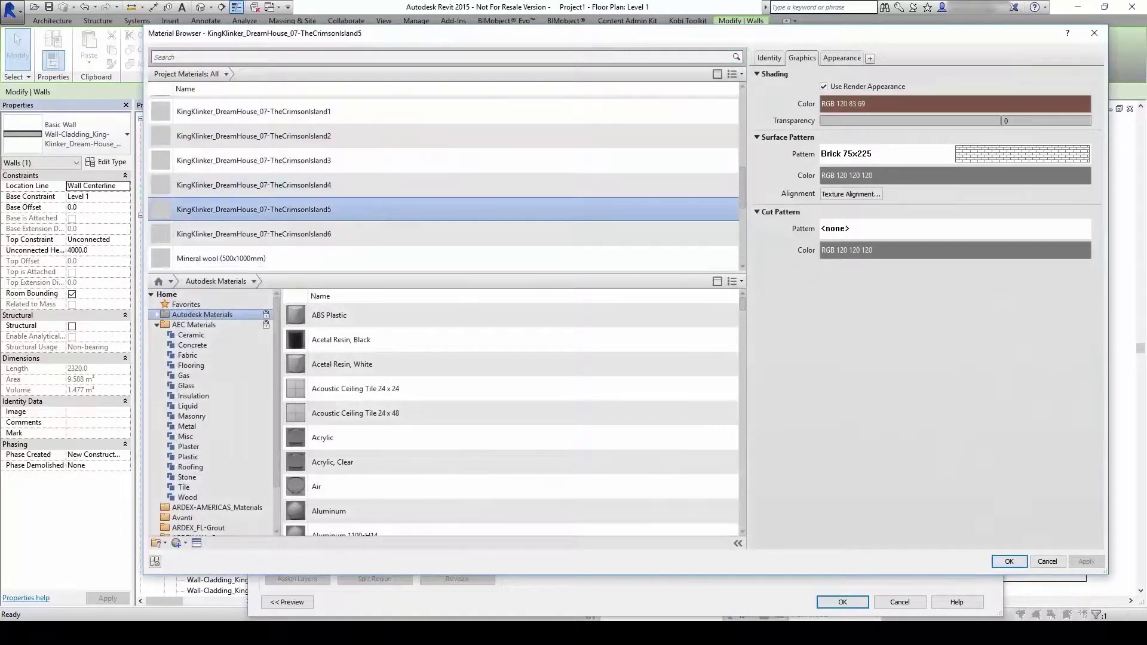
pyautogui.click(1015, 566)
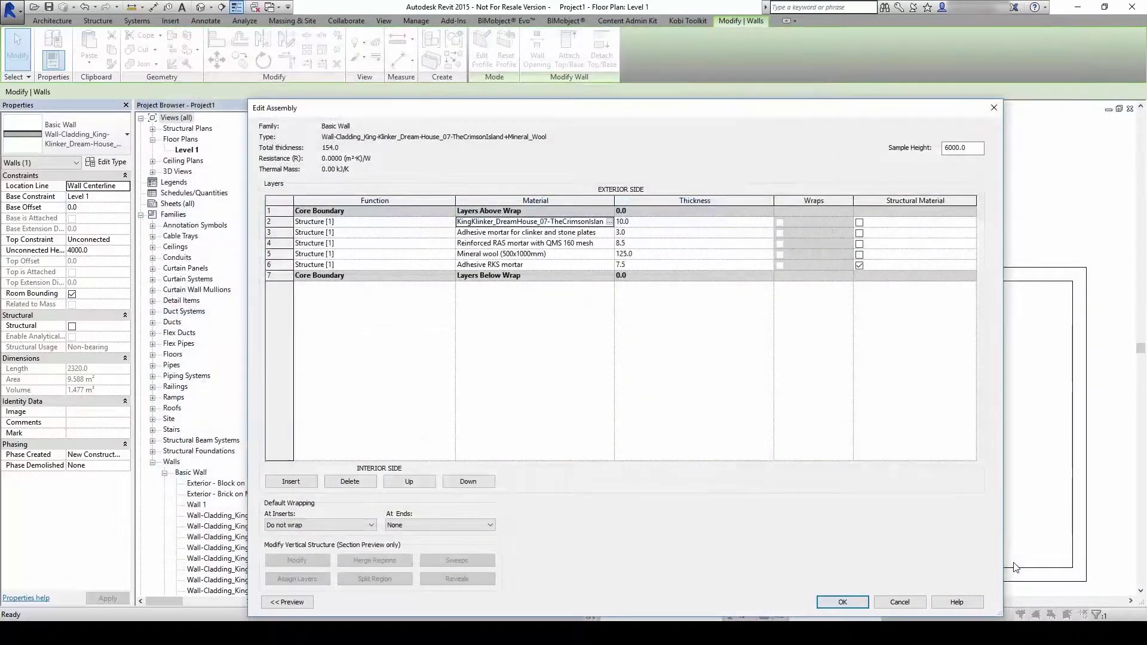
pyautogui.click(860, 604)
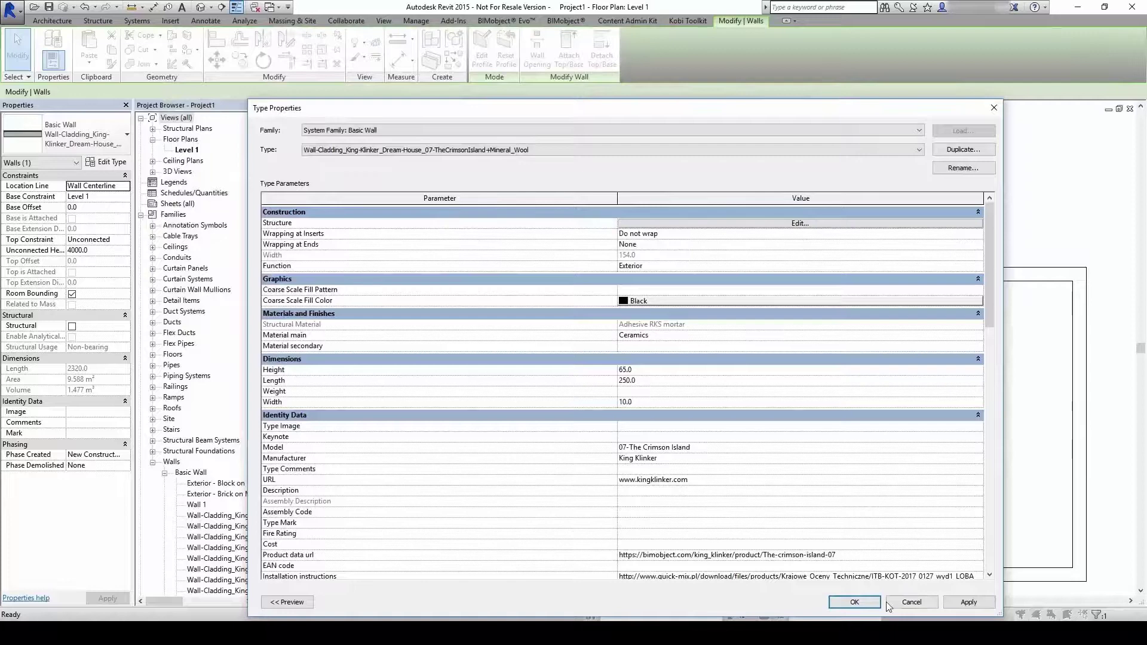
pyautogui.click(854, 601)
# From the default 3D view, change the outer layer material of the end wall's type to KingKlinker_DreamHouse_07-TheCrimsonIsland4, then deselect the wall
pyautogui.click(201, 7)
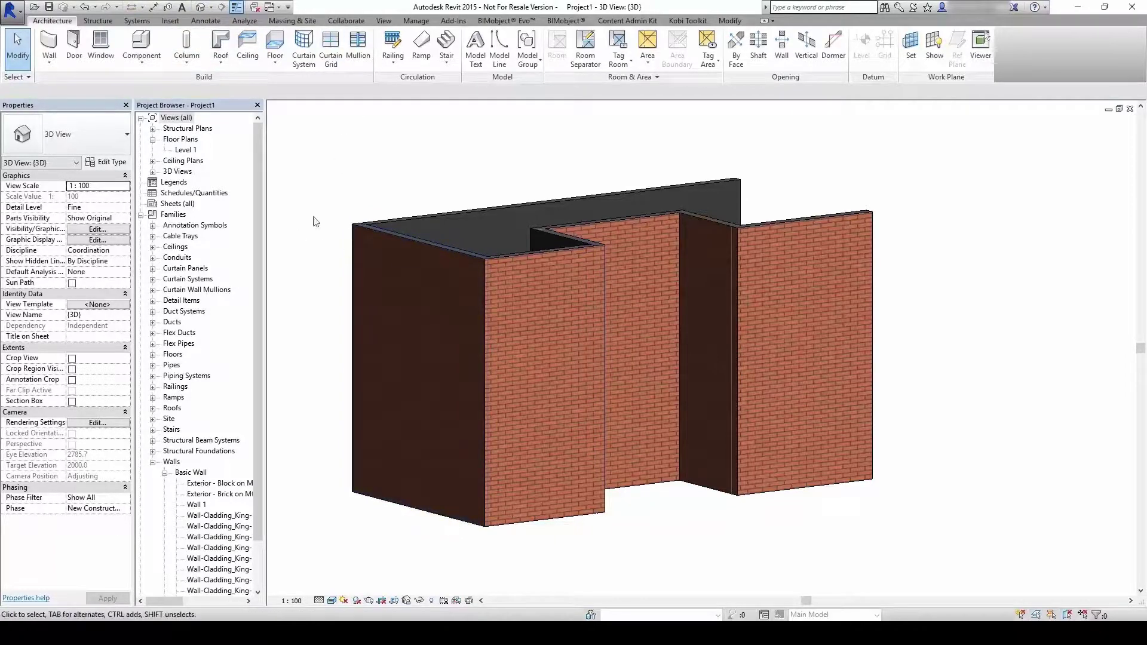
pyautogui.click(354, 229)
pyautogui.click(111, 162)
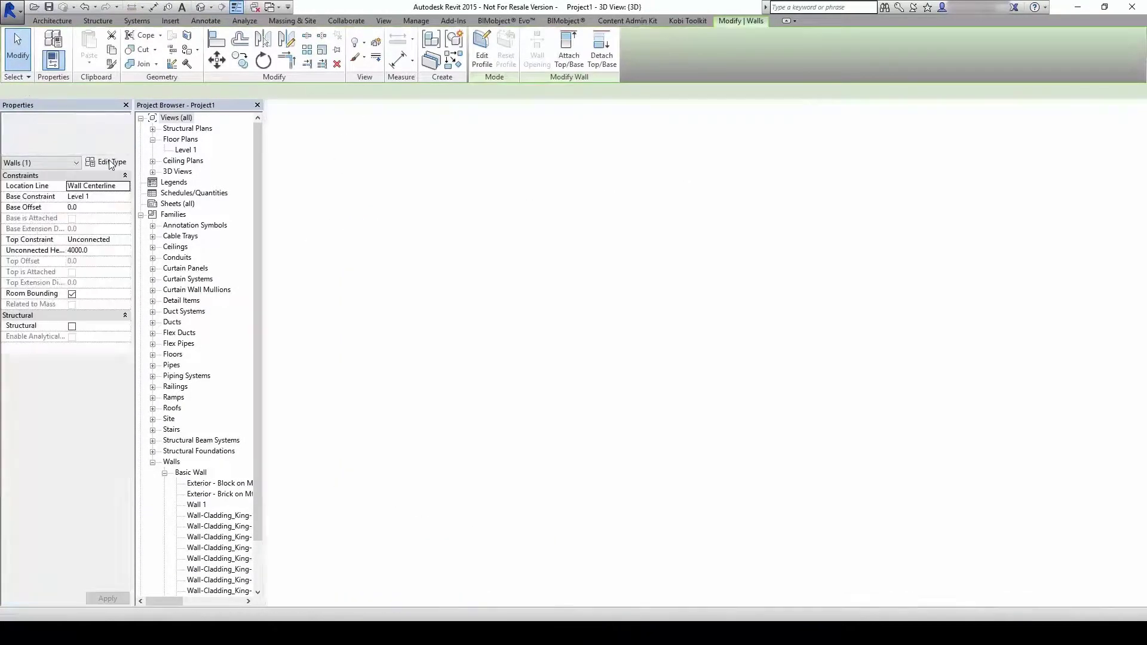
pyautogui.click(870, 223)
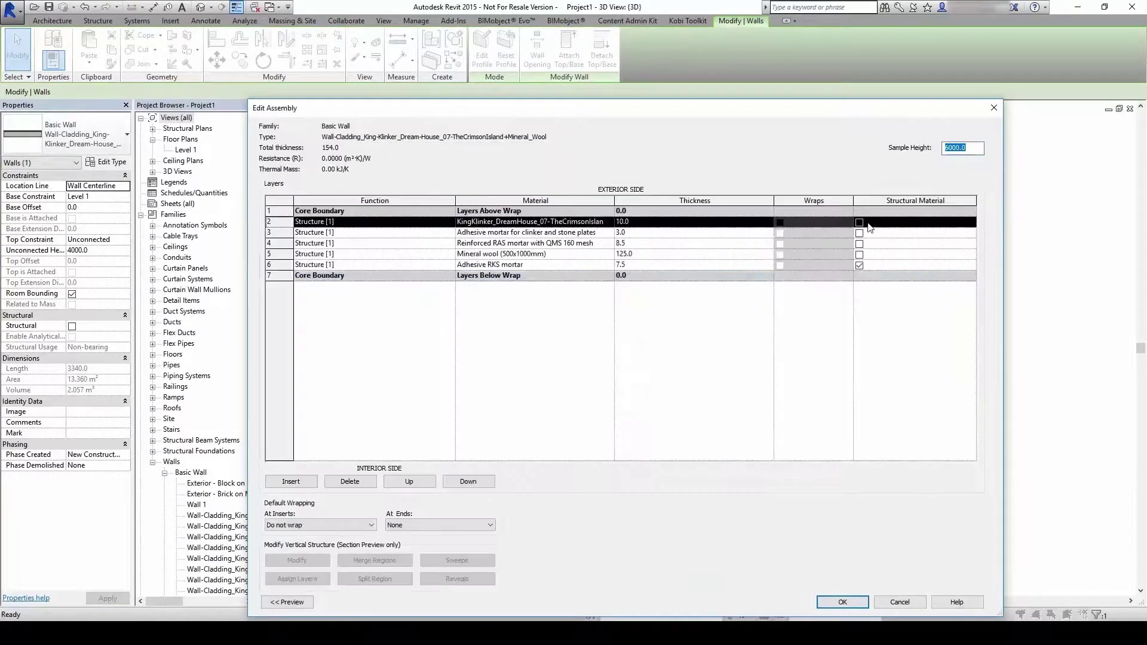
pyautogui.moveTo(749, 112); pyautogui.dragTo(1083, 120)
pyautogui.click(920, 230)
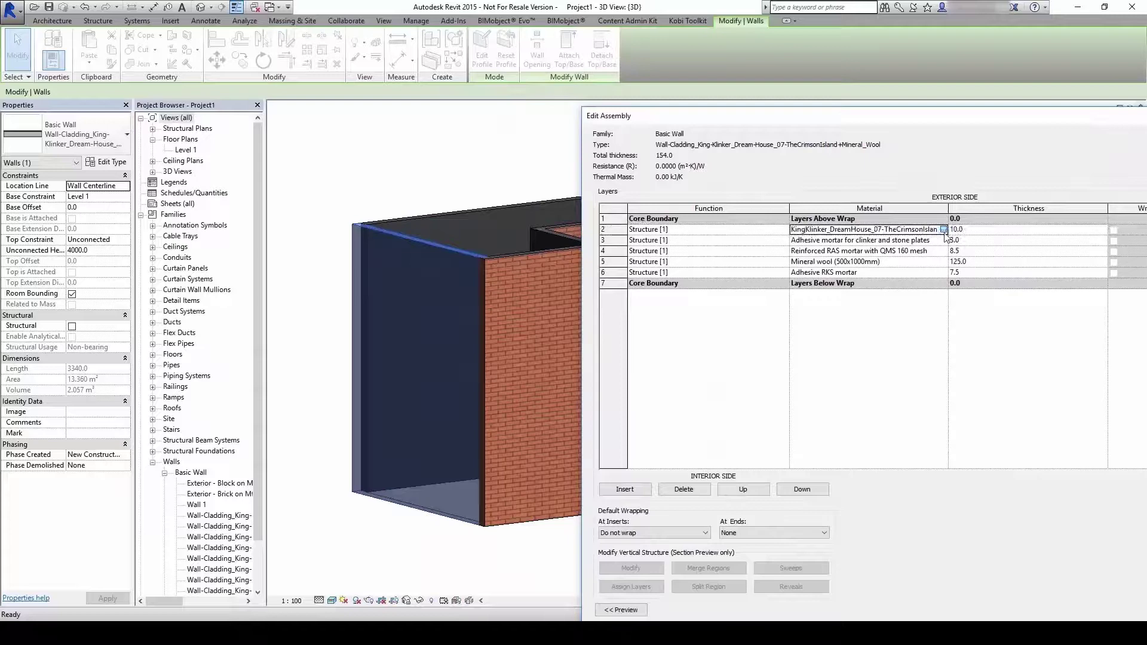
pyautogui.click(945, 231)
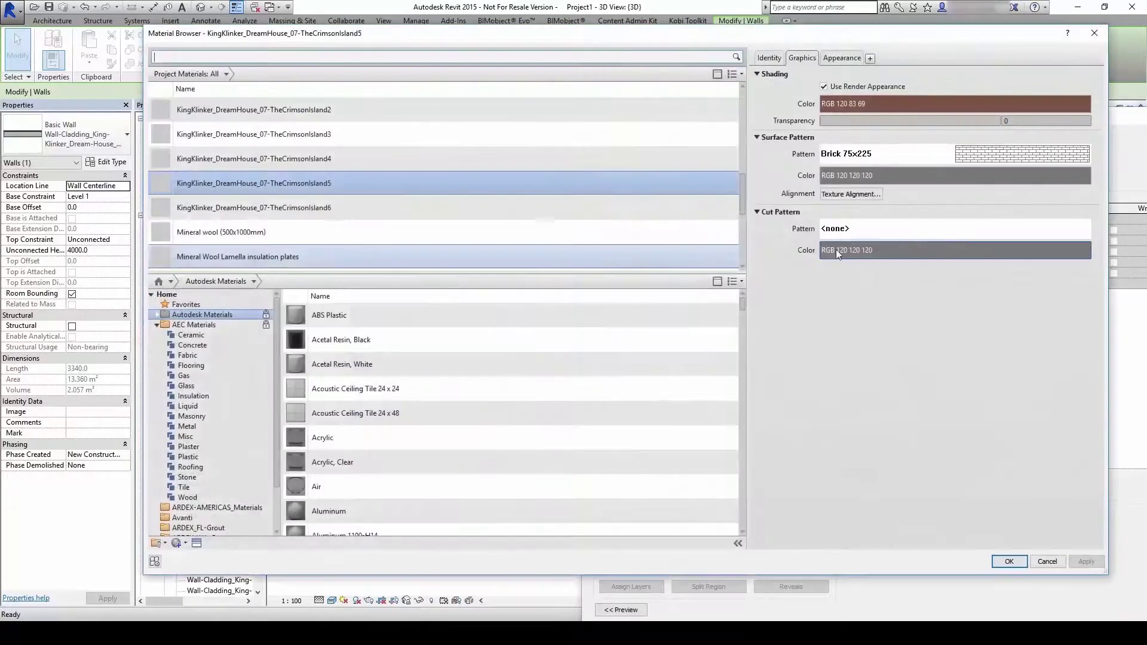
pyautogui.click(360, 157)
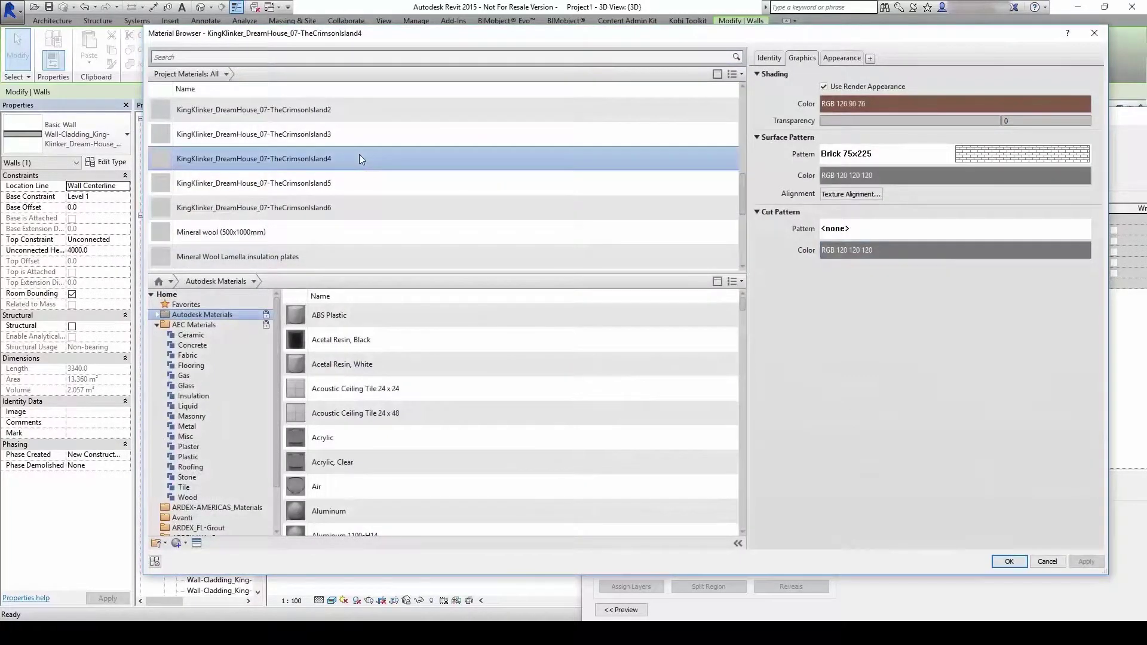
pyautogui.click(1018, 564)
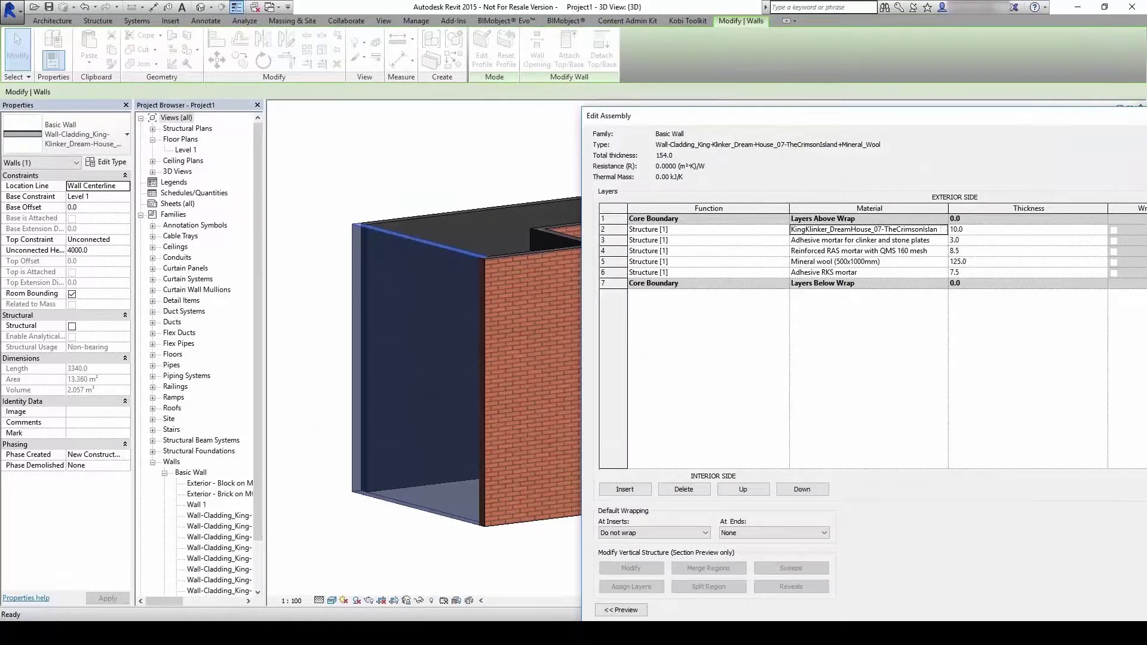
pyautogui.press('Return')
pyautogui.press('Return')
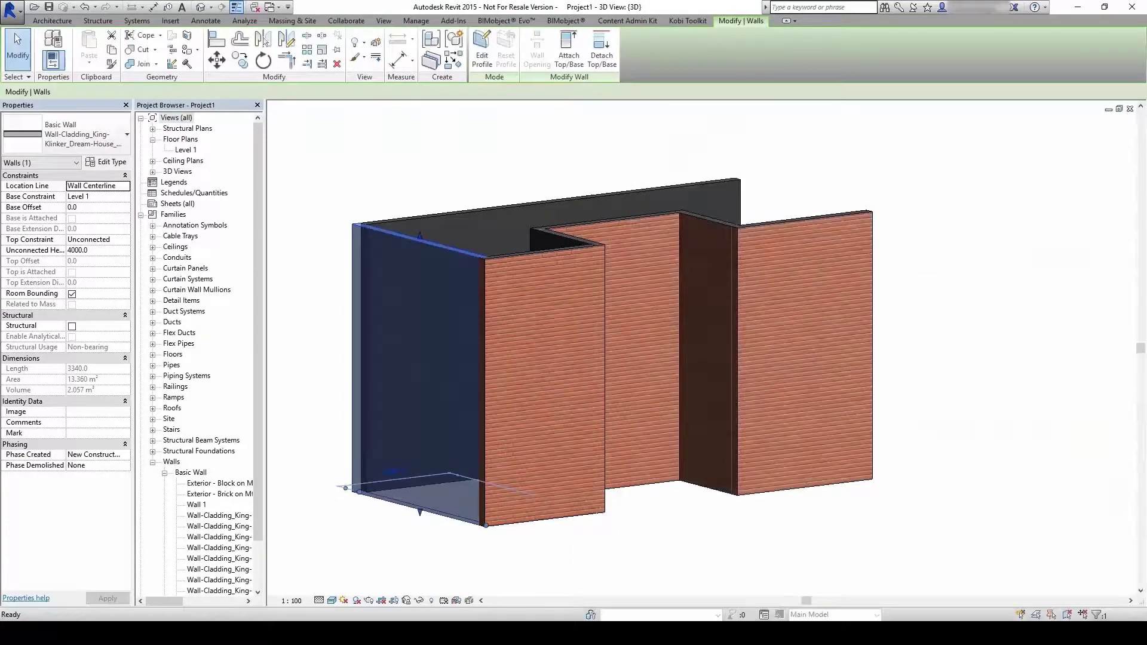
pyautogui.click(979, 540)
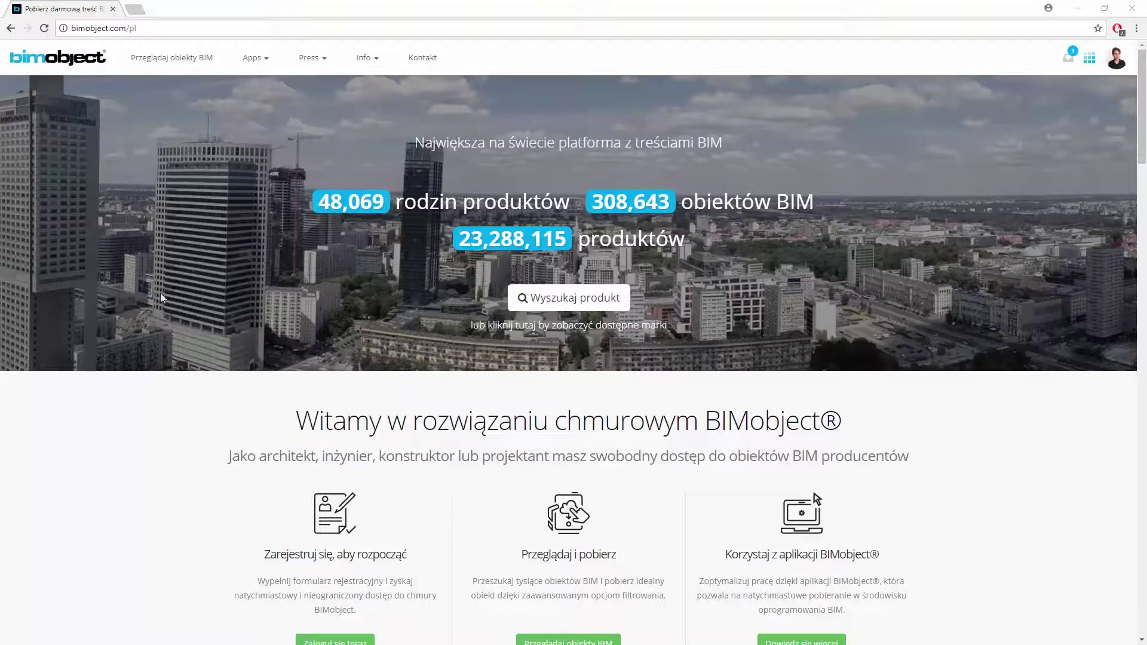
# On the BIMobject website, search the objects for the brand KING KLINKER and open the product Clinker tile - Dream House Collection 07
pyautogui.click(185, 58)
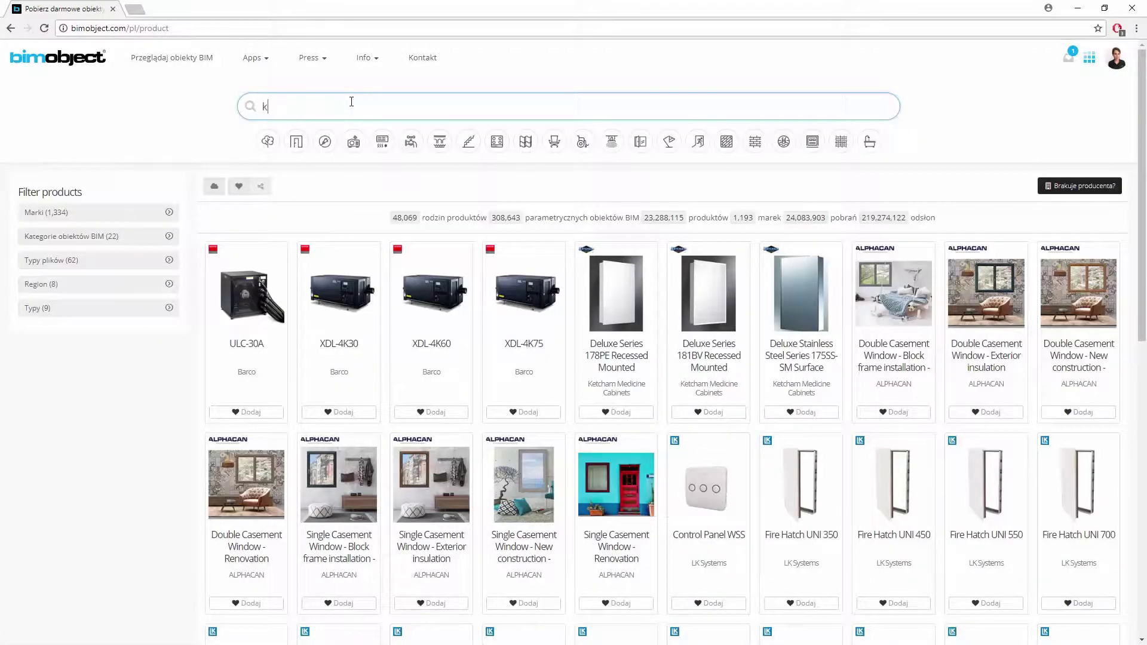
pyautogui.write('ing')
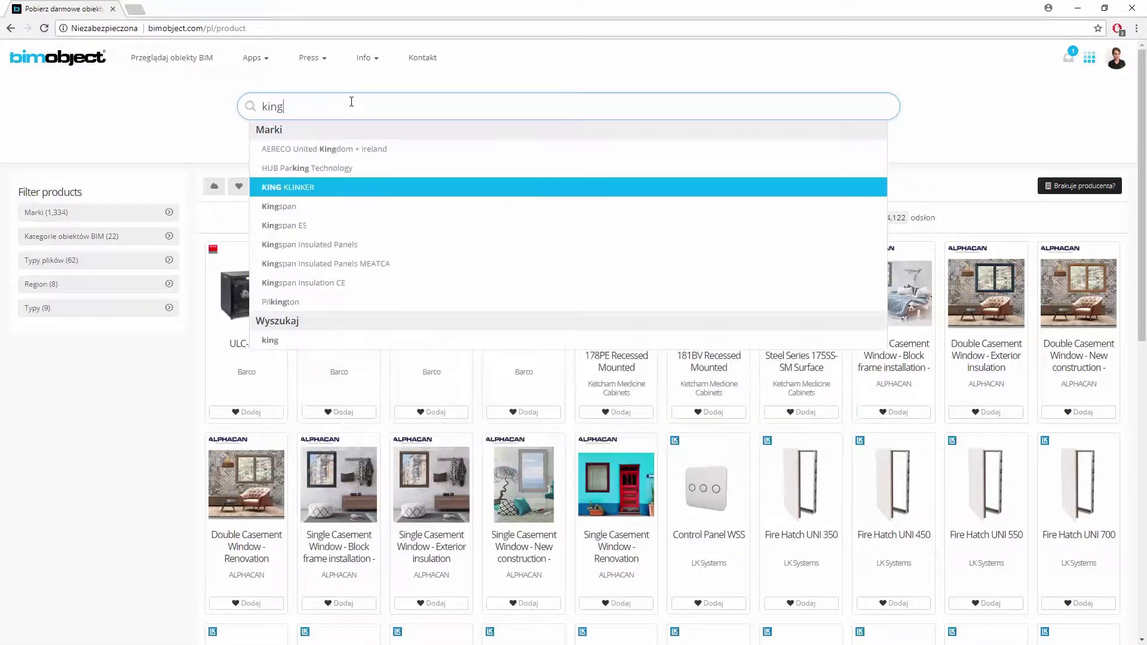
pyautogui.click(354, 187)
pyautogui.click(451, 302)
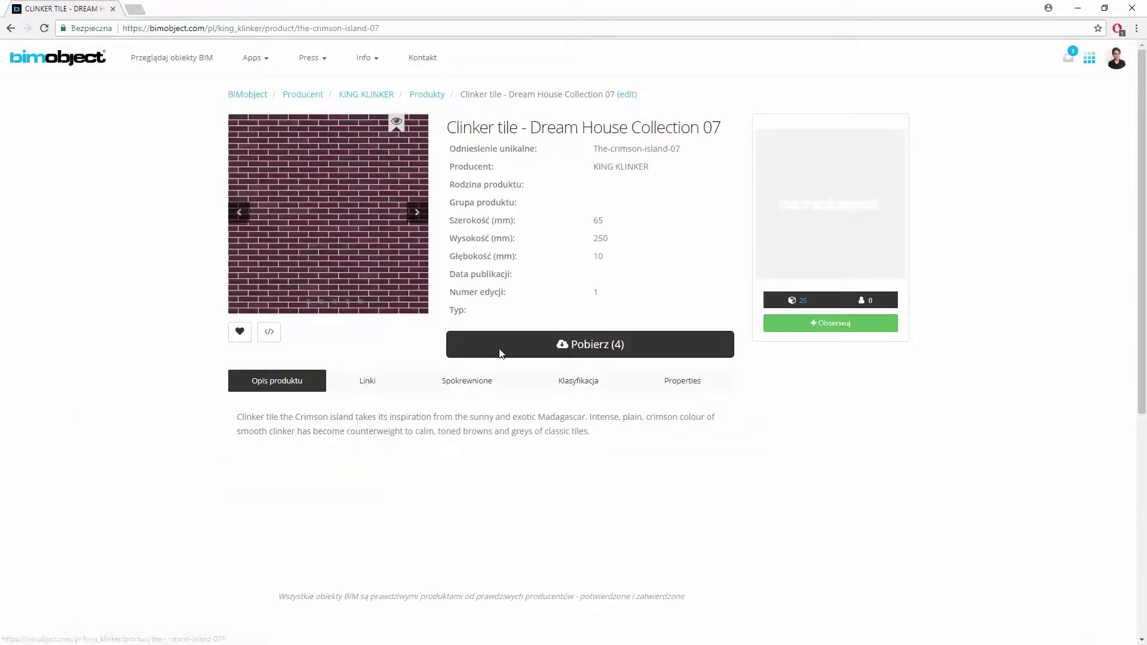
# Download the two ArchiCAD files, King-Klinkier_library.lcf and Wall-Cladding_King-Klinker_Lobatherm_Dream-House_07-TheCrimsonIsland.gsm
pyautogui.click(499, 347)
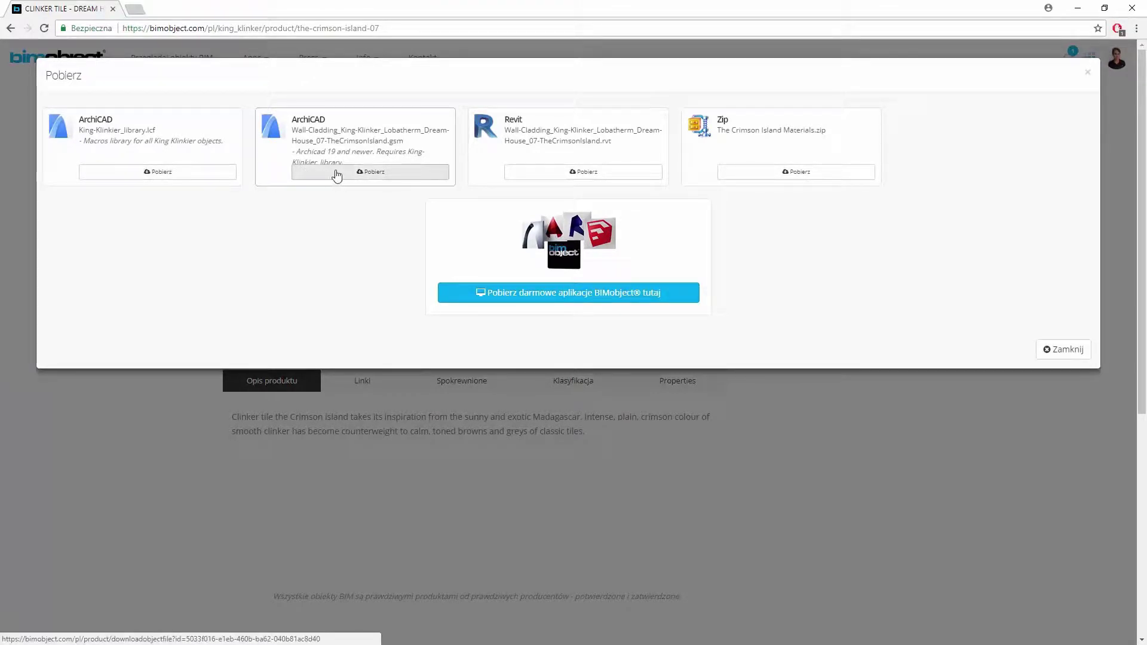
pyautogui.click(191, 176)
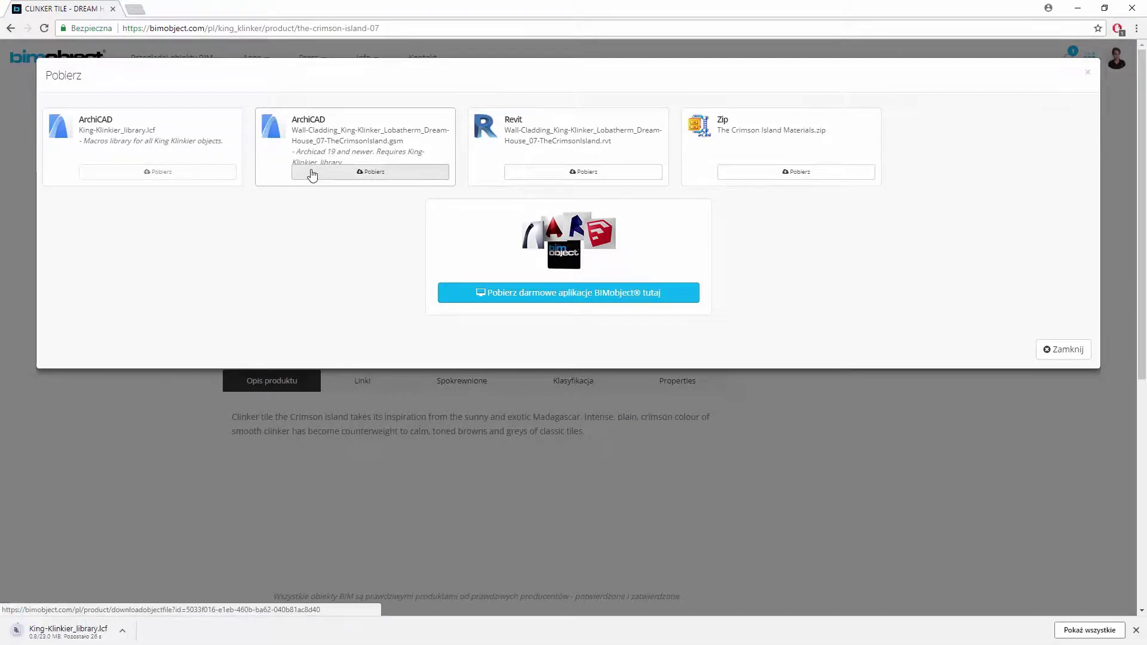
pyautogui.click(313, 174)
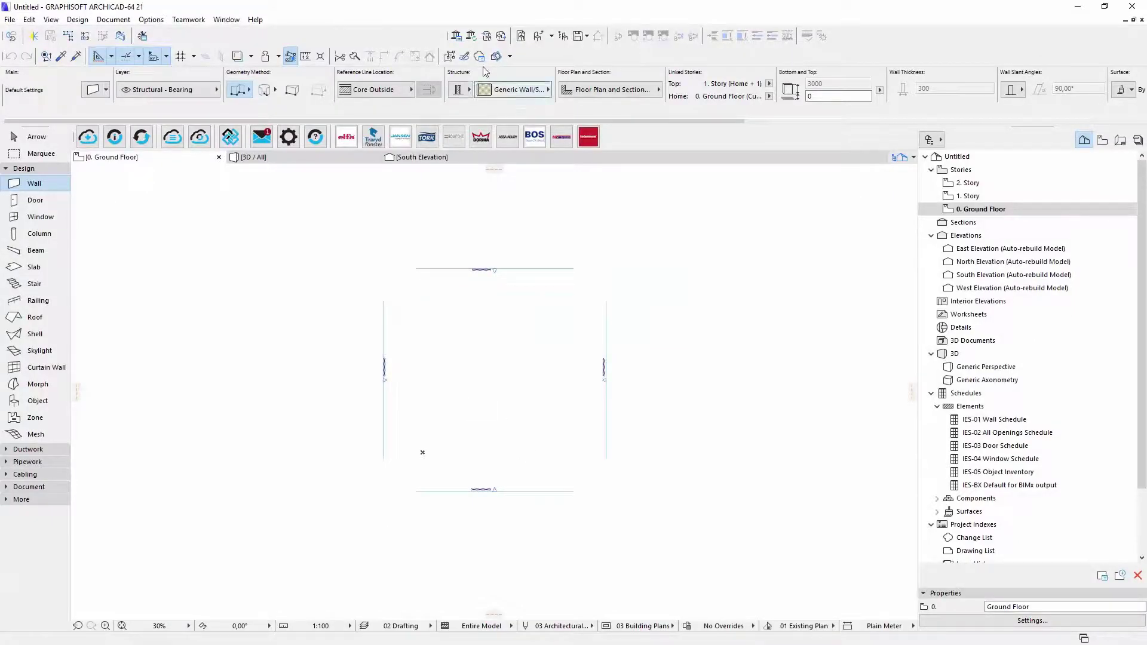
# In ARCHICAD, open the Library Manager and add King-Klinkier_library.lcf from the downloads folder to the project's libraries
pyautogui.click(10, 19)
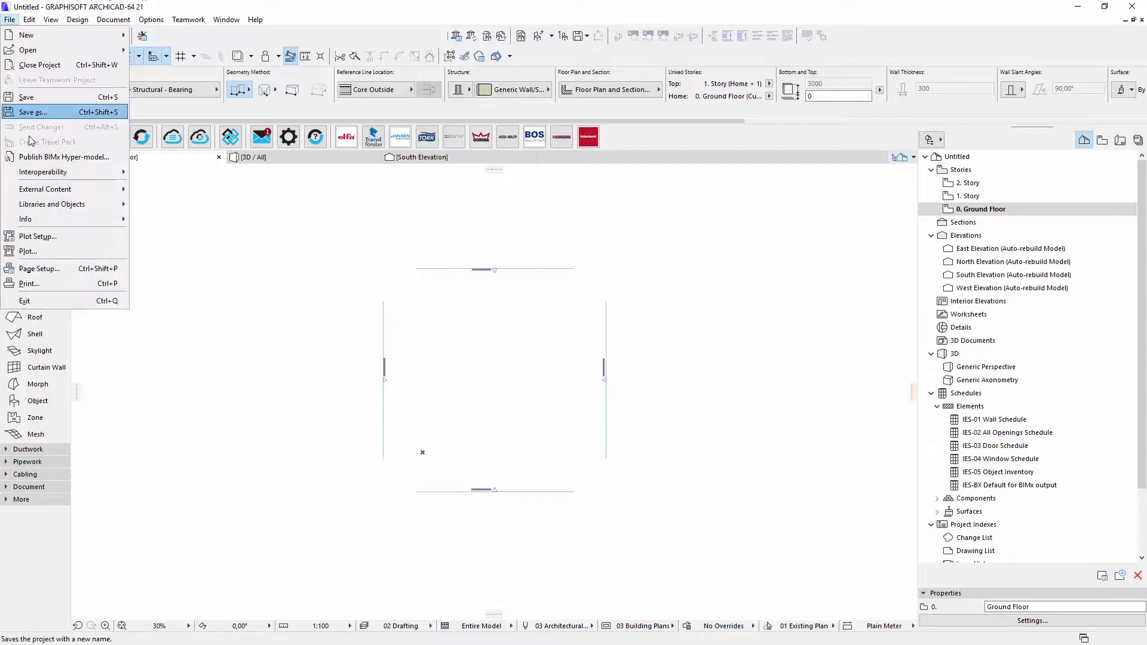
pyautogui.moveTo(52, 203)
pyautogui.click(187, 206)
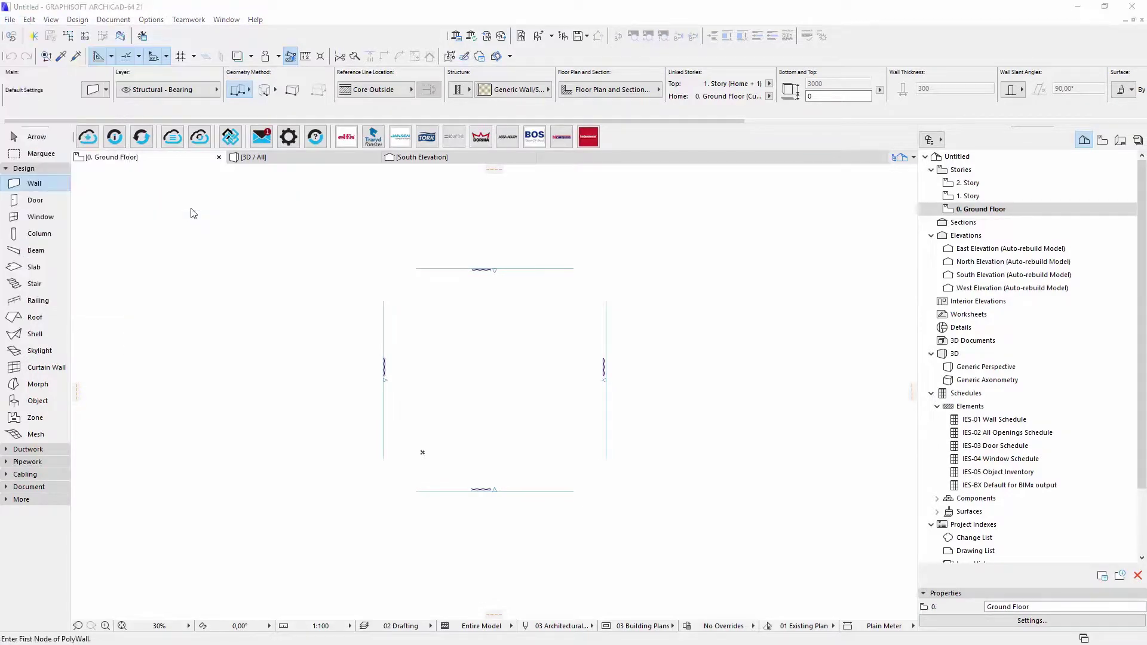
pyautogui.moveTo(456, 277); pyautogui.dragTo(618, 84)
pyautogui.hotkey('alt', 'Tab')
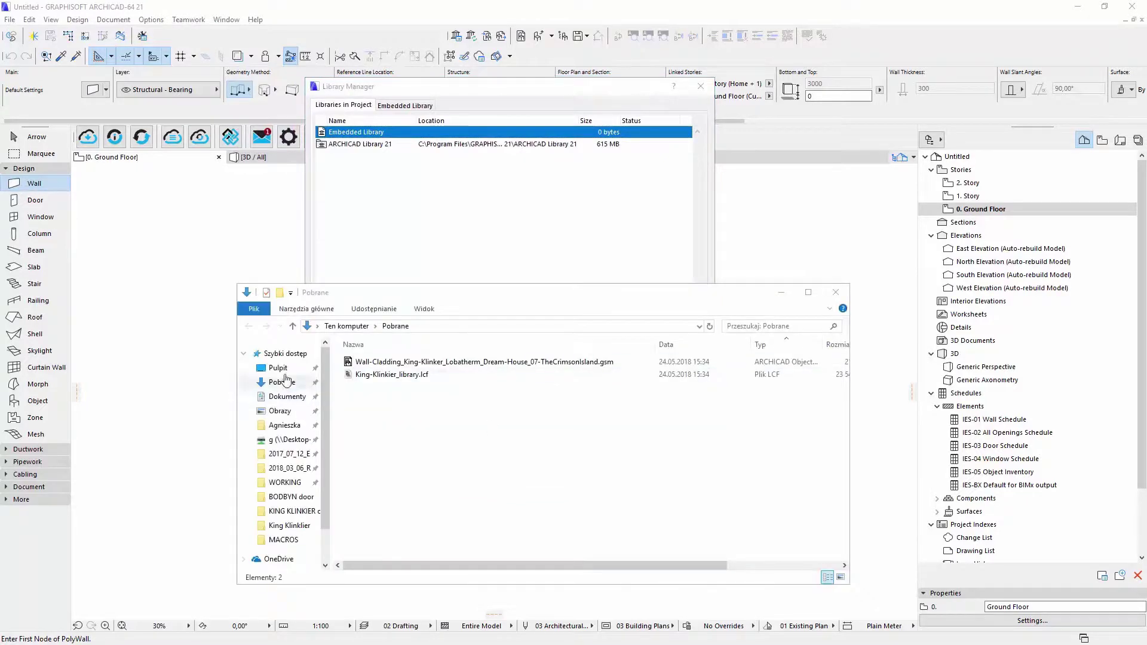
pyautogui.click(398, 375)
pyautogui.keyDown('shift'); pyautogui.click(415, 358); pyautogui.keyUp('shift')
pyautogui.moveTo(415, 362); pyautogui.dragTo(427, 242)
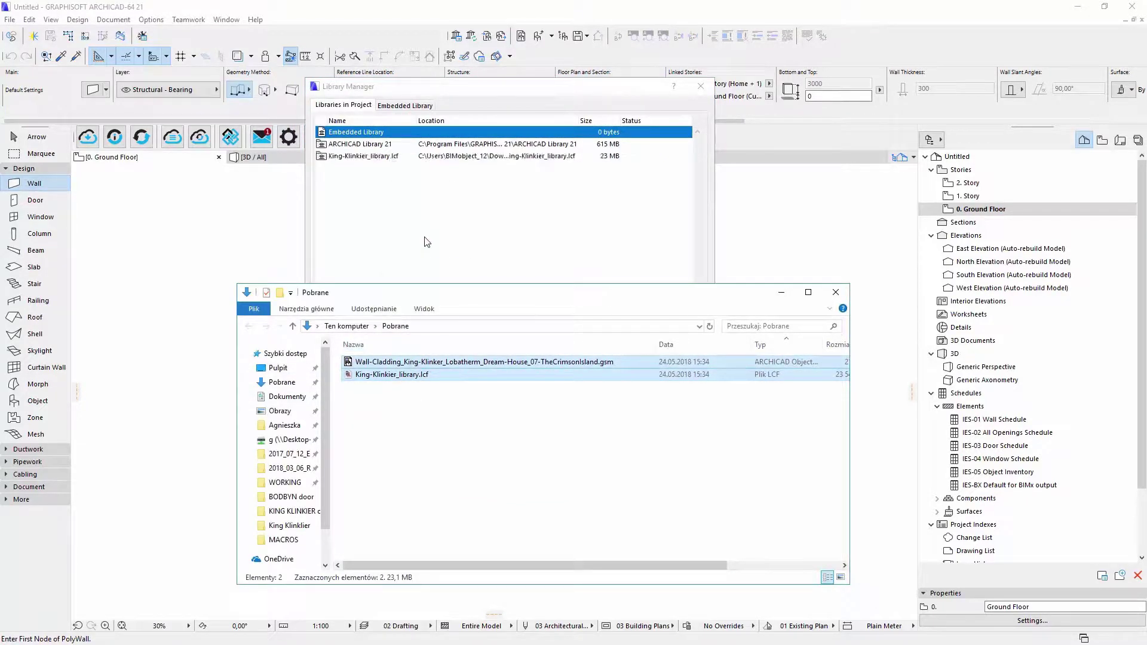
# Add the downloaded King Klinker wall cladding .gsm object to the Embedded Library and apply the library changes
pyautogui.click(406, 106)
pyautogui.hotkey('alt', 'Tab')
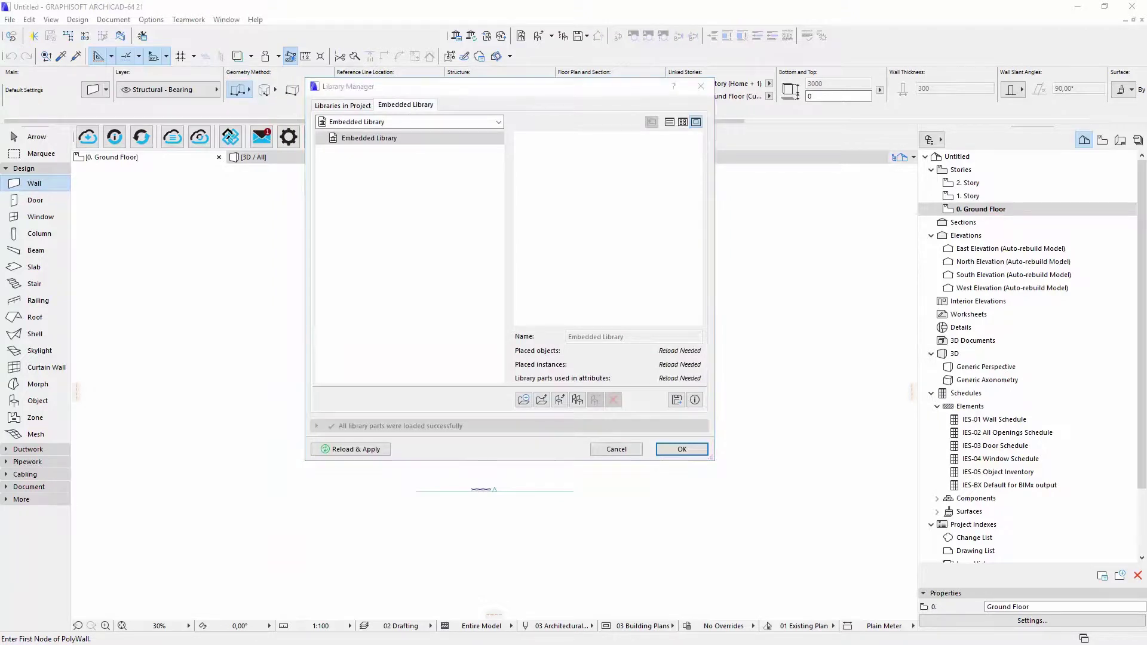
pyautogui.click(410, 366)
pyautogui.moveTo(409, 366); pyautogui.dragTo(415, 231)
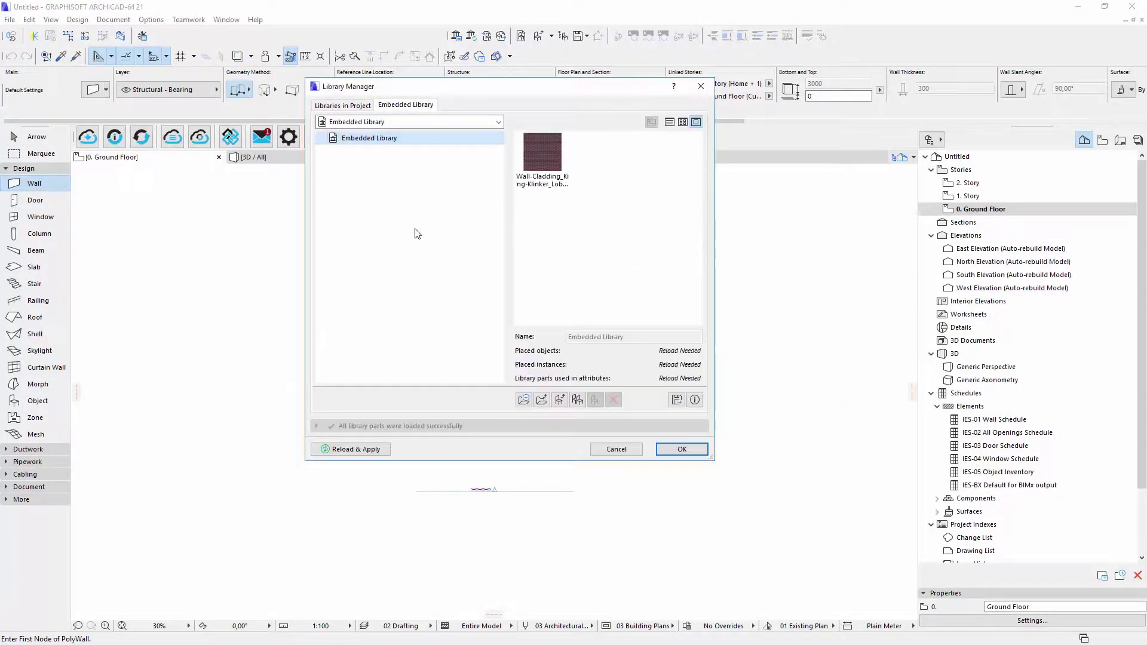
pyautogui.click(675, 448)
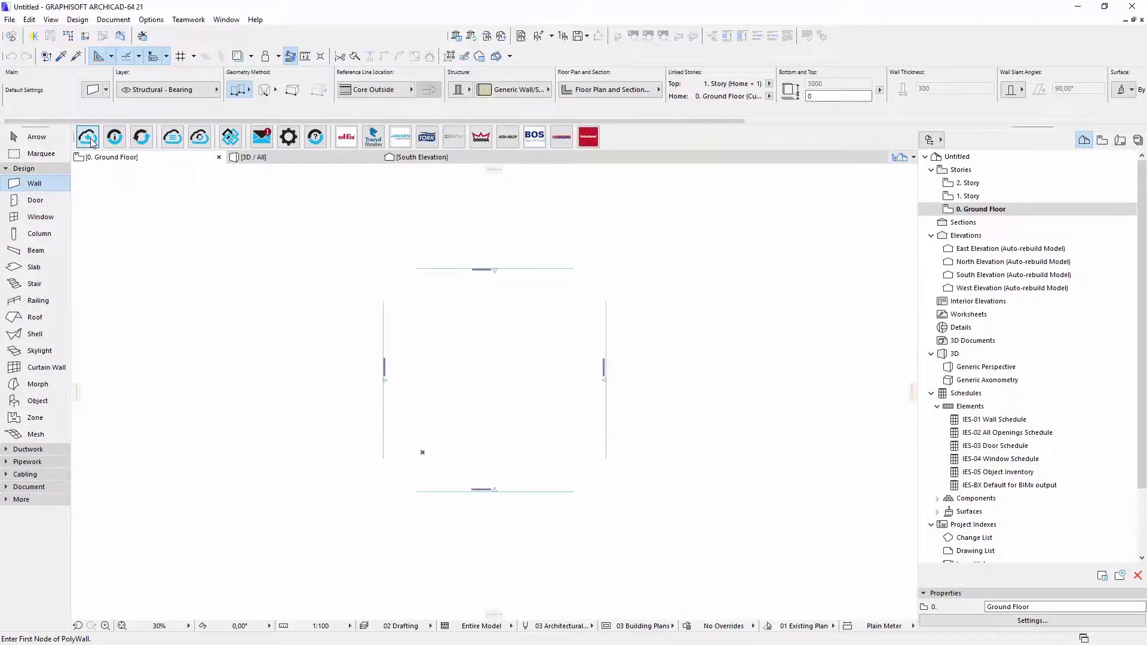
# Open the BIMobject browser inside ARCHICAD, search for "king", and filter the products by the brand KING KLINKER
pyautogui.click(90, 142)
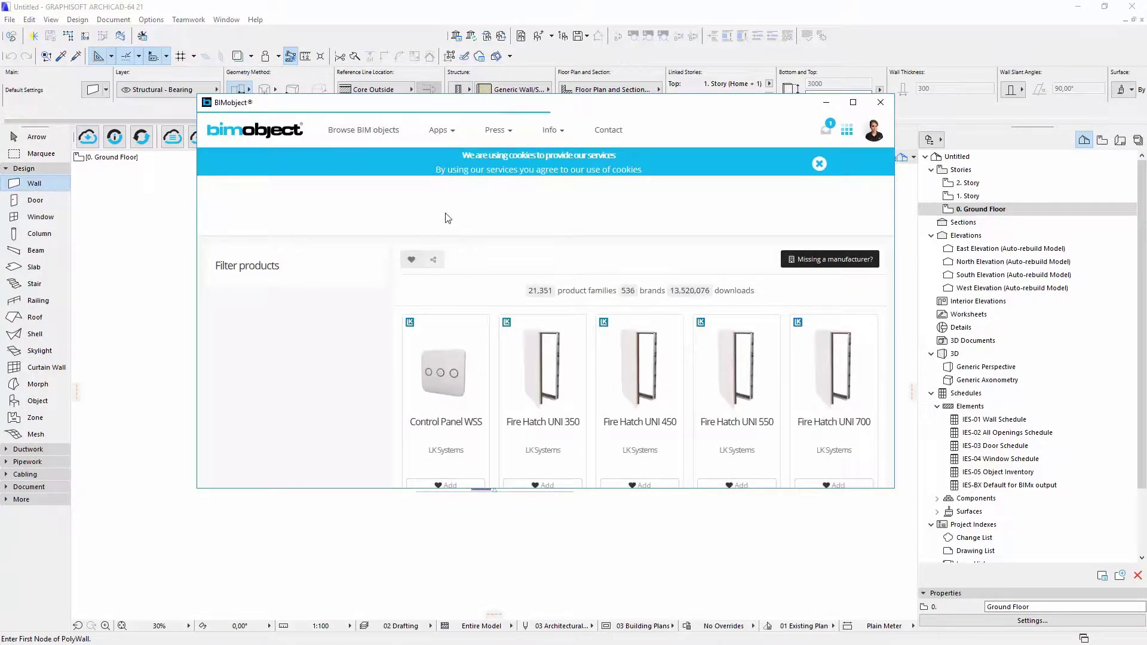
pyautogui.write('king')
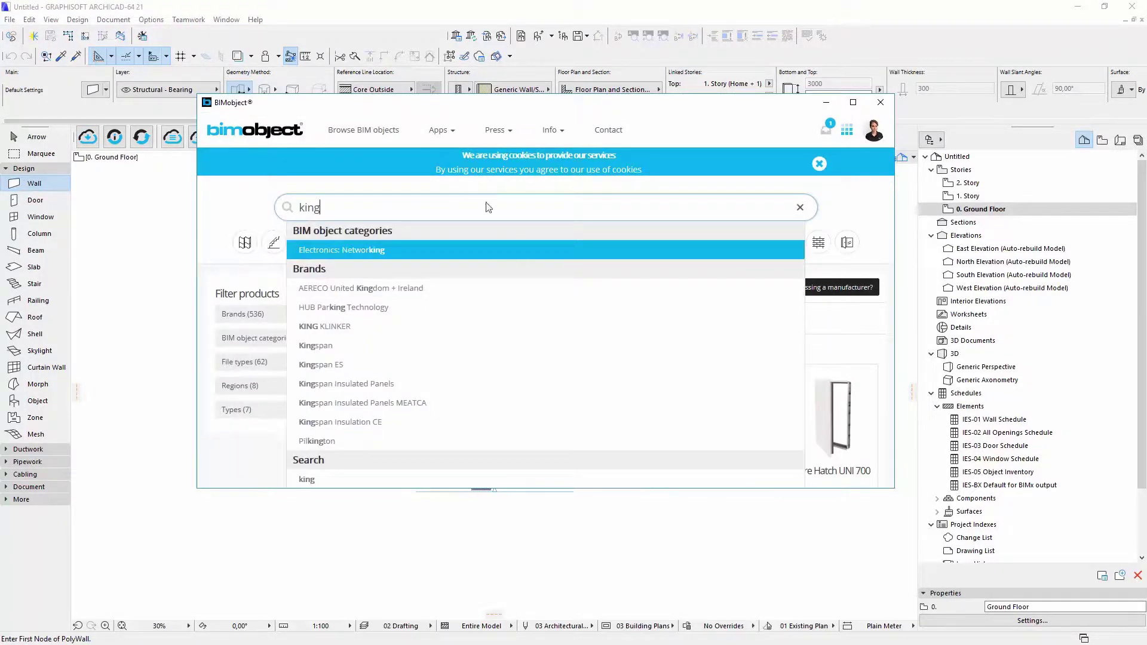
pyautogui.click(305, 327)
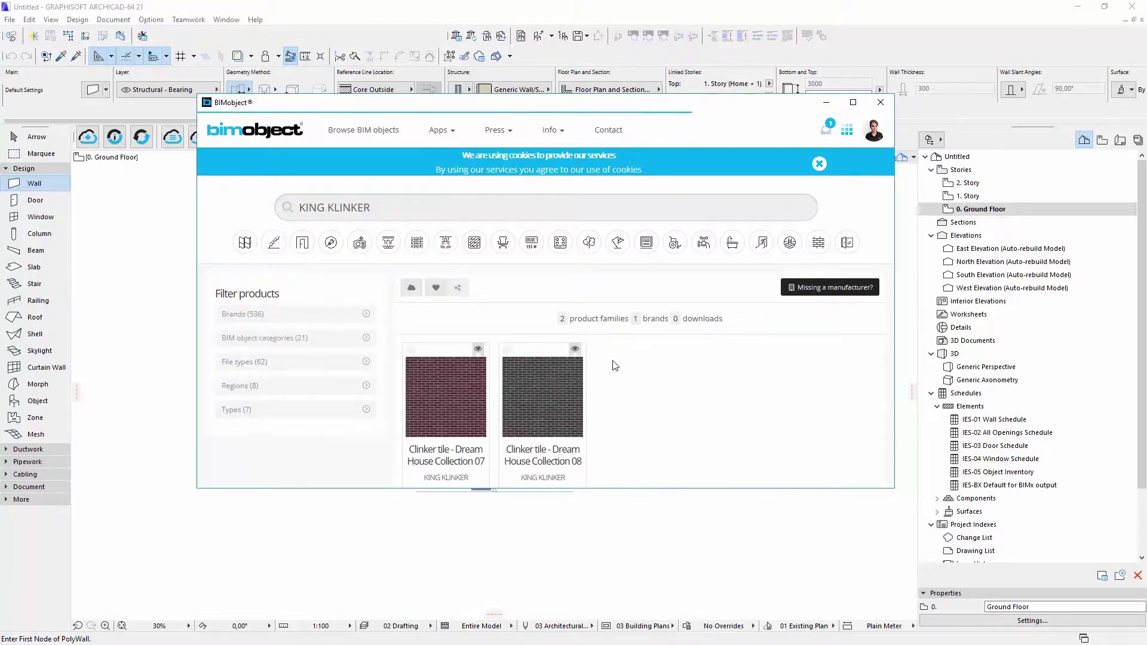
# Open Clinker tile - Dream House Collection 08 and download its ArchiCAD object Wall-Cladding_King-Klinker_Lobatherm_Dream-House_08-PolarNight.gsm
pyautogui.scroll(-1, 615, 366)
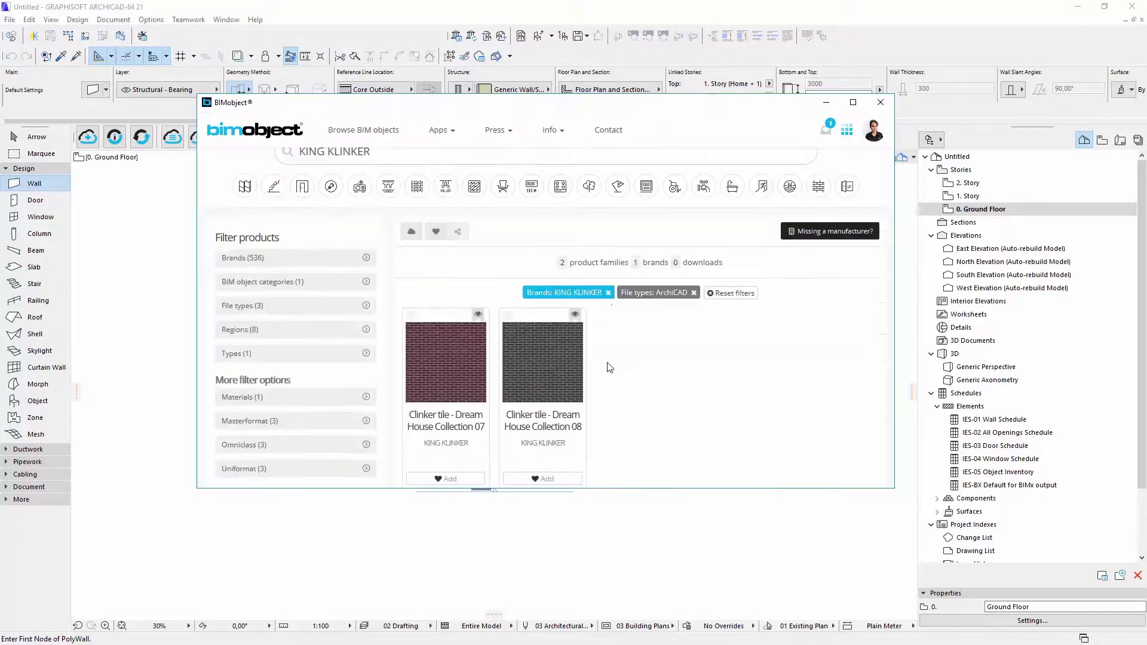
pyautogui.click(543, 353)
pyautogui.click(583, 475)
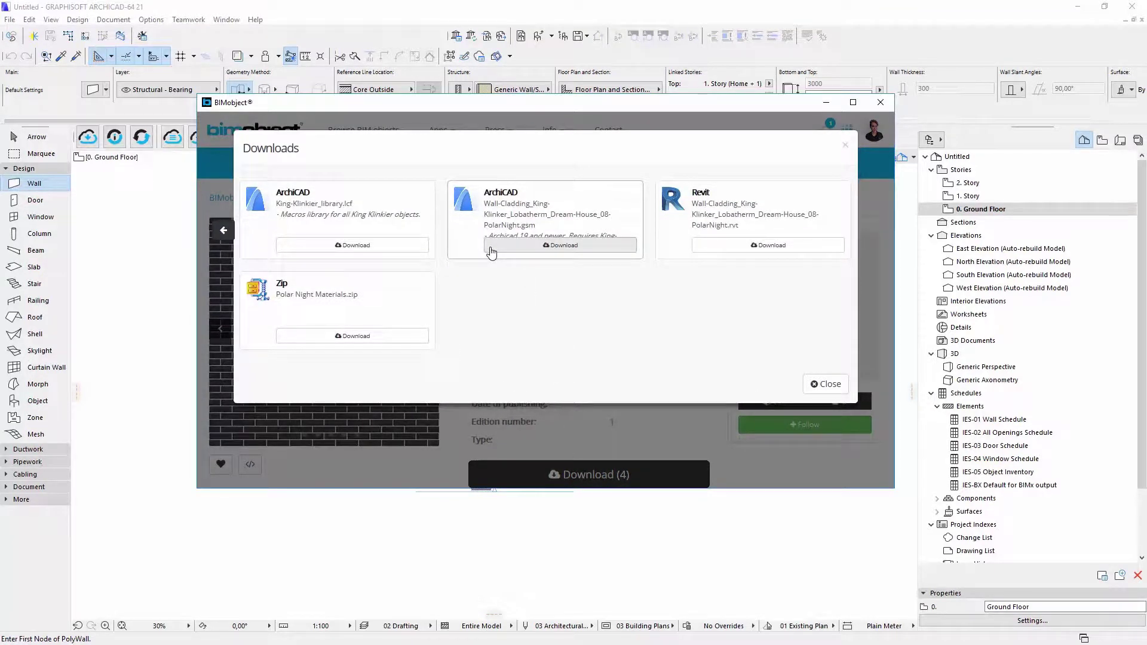
pyautogui.click(491, 251)
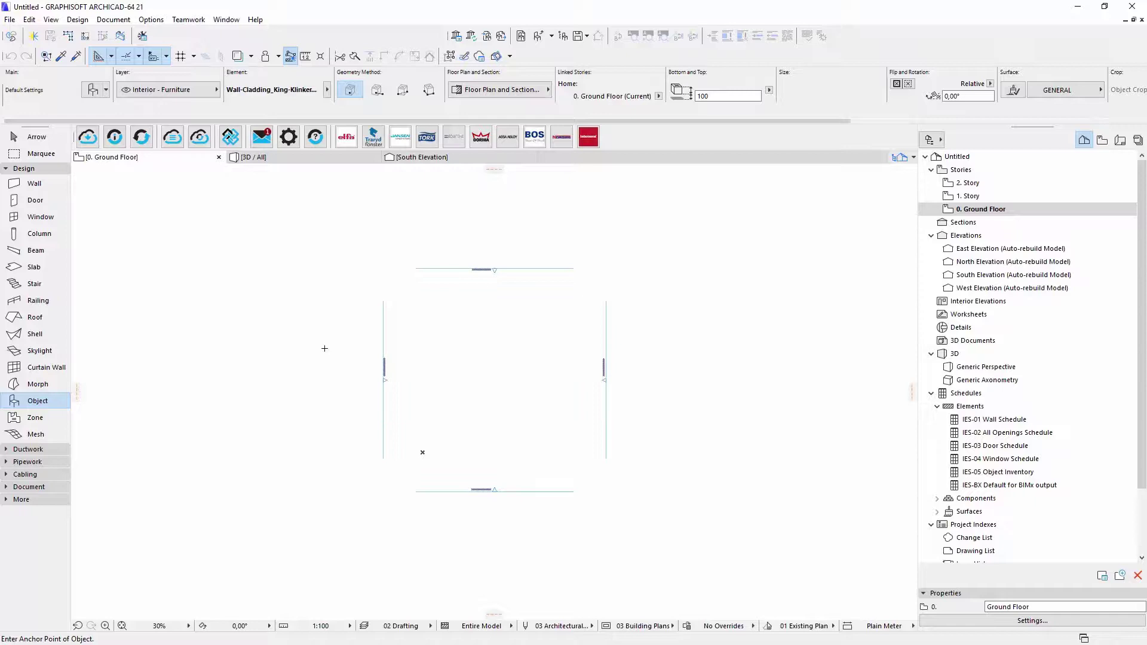
# On the ground floor plan between the elevation markers, draw a closed L-shaped outline of six chained walls
pyautogui.scroll(5, 478, 385)
pyautogui.click(34, 183)
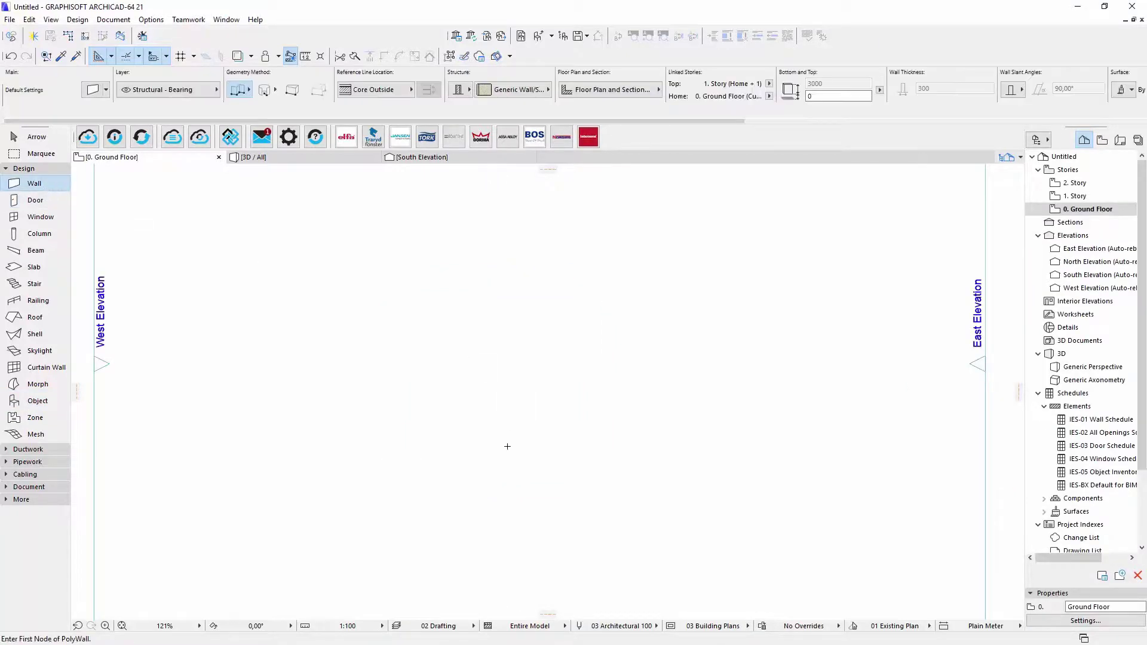
pyautogui.click(383, 381)
pyautogui.click(371, 509)
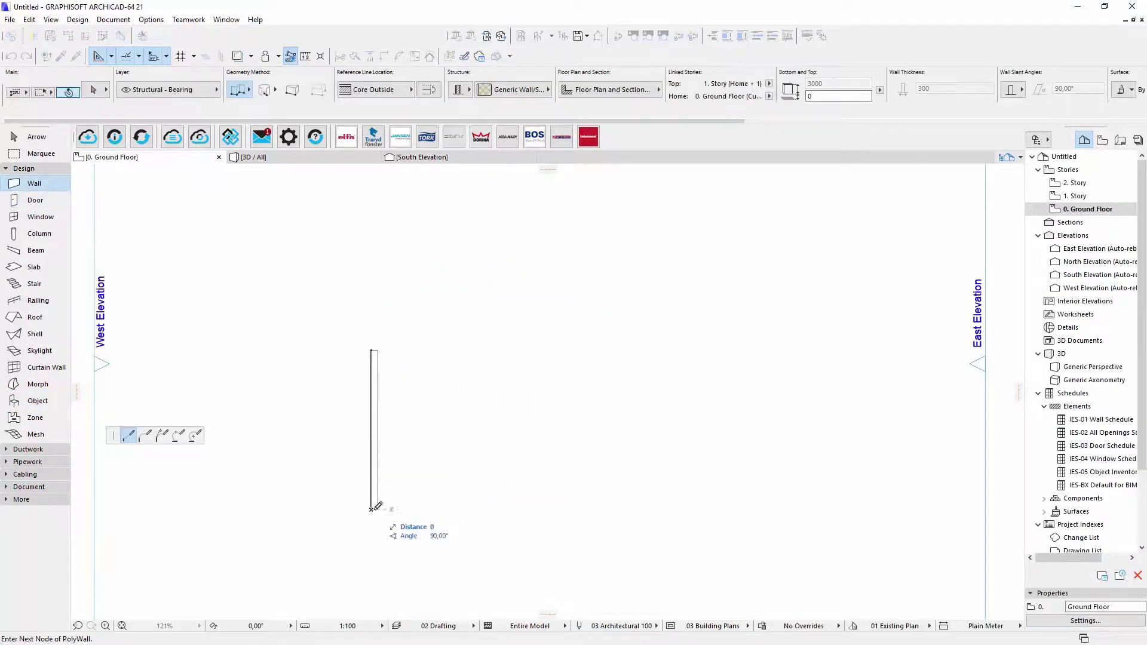
pyautogui.click(483, 509)
pyautogui.click(482, 440)
pyautogui.click(586, 440)
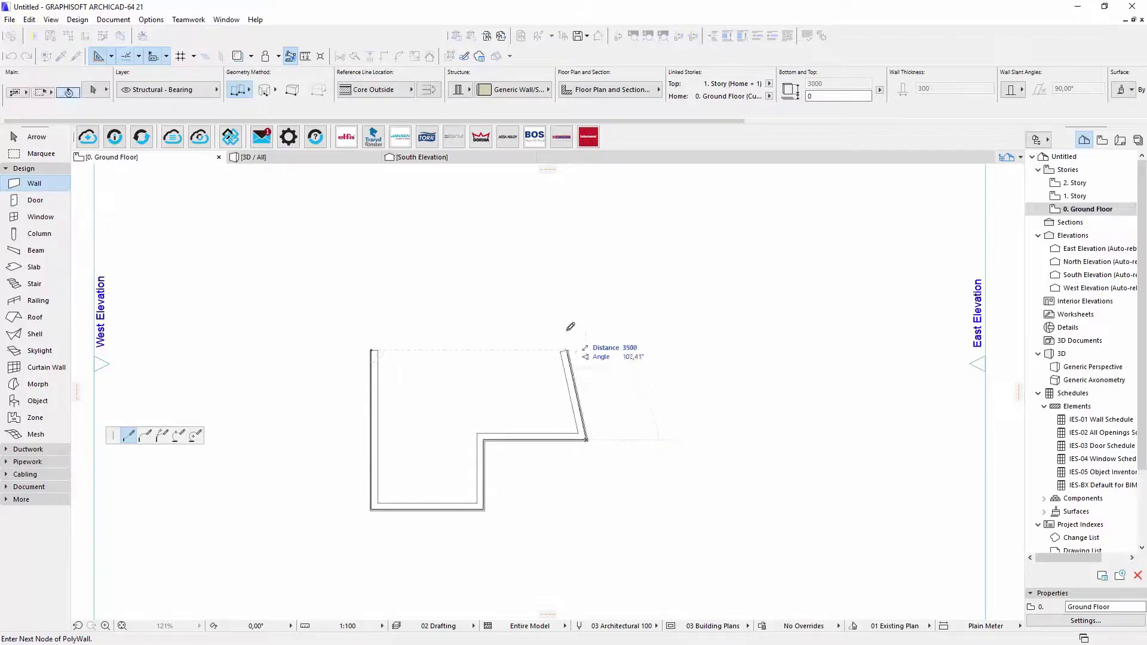
pyautogui.click(586, 351)
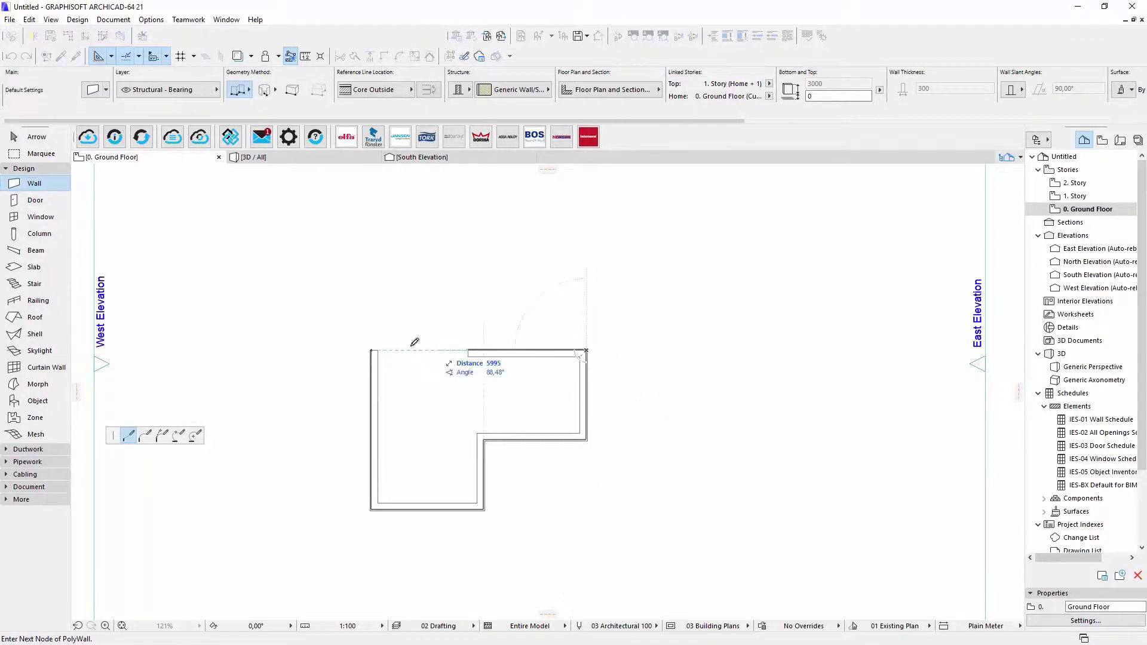
pyautogui.click(375, 347)
# Place a 900 x 2100 door in the lower horizontal wall and another in the adjoining short vertical wall
pyautogui.click(35, 200)
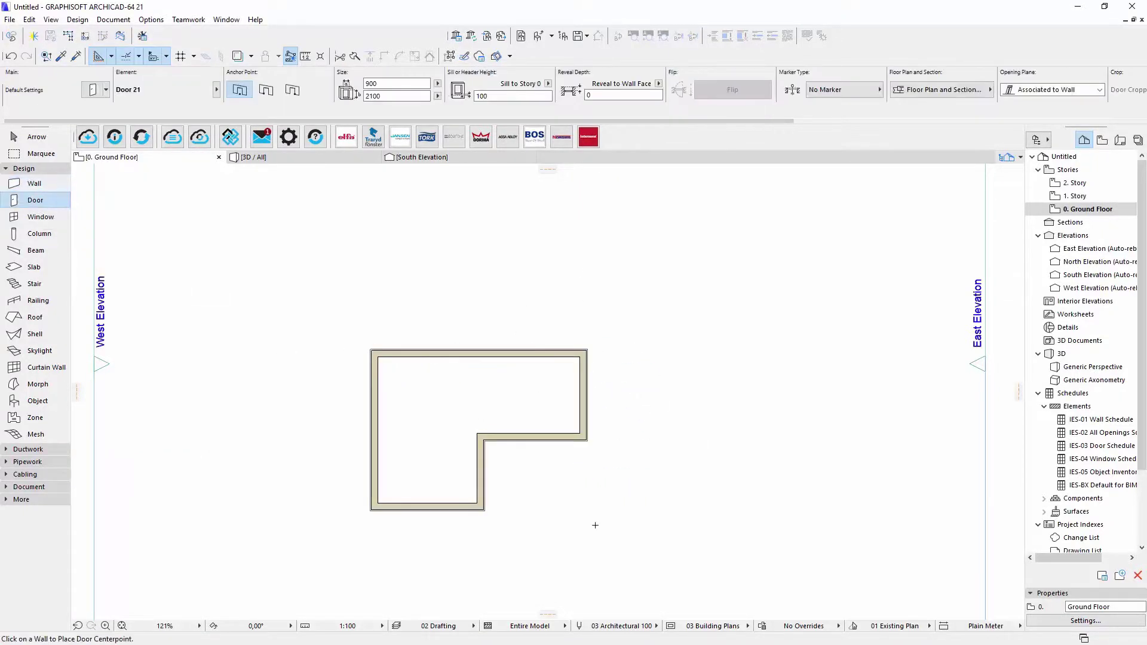
pyautogui.click(443, 511)
pyautogui.click(484, 474)
# Select all six walls and add the King Klinker Lobatherm Dream House The Crimson Island cladding to them as a wall accessory
pyautogui.keyDown('shift'); pyautogui.click(535, 440); pyautogui.keyUp('shift')
pyautogui.click(77, 19)
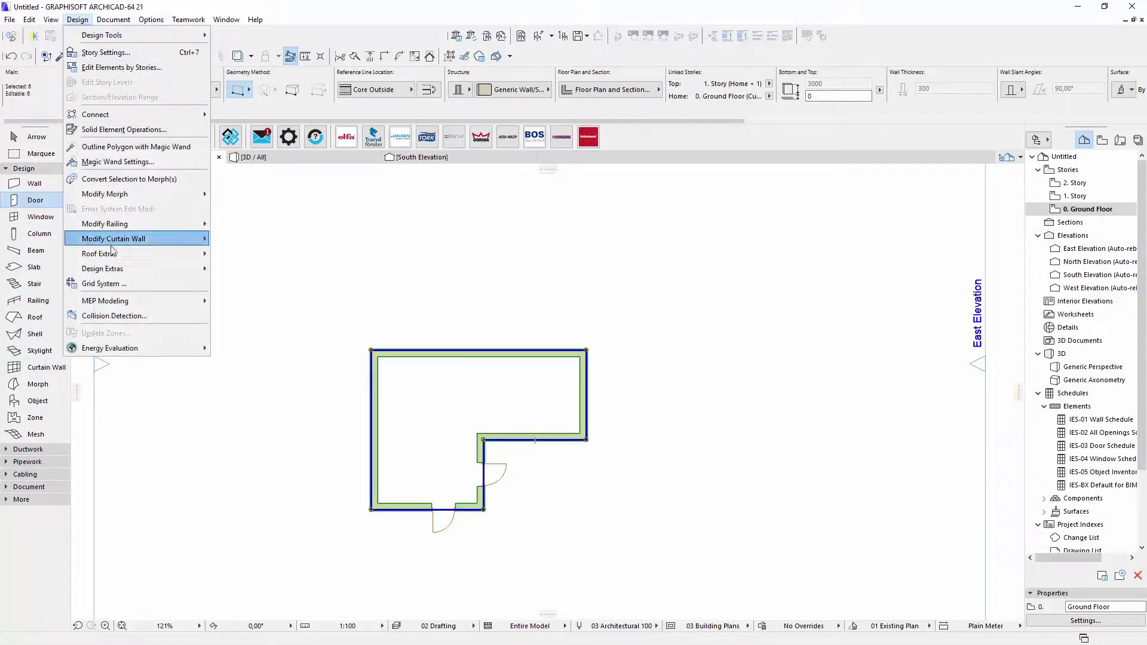
pyautogui.moveTo(191, 253)
pyautogui.moveTo(146, 270)
pyautogui.moveTo(250, 270)
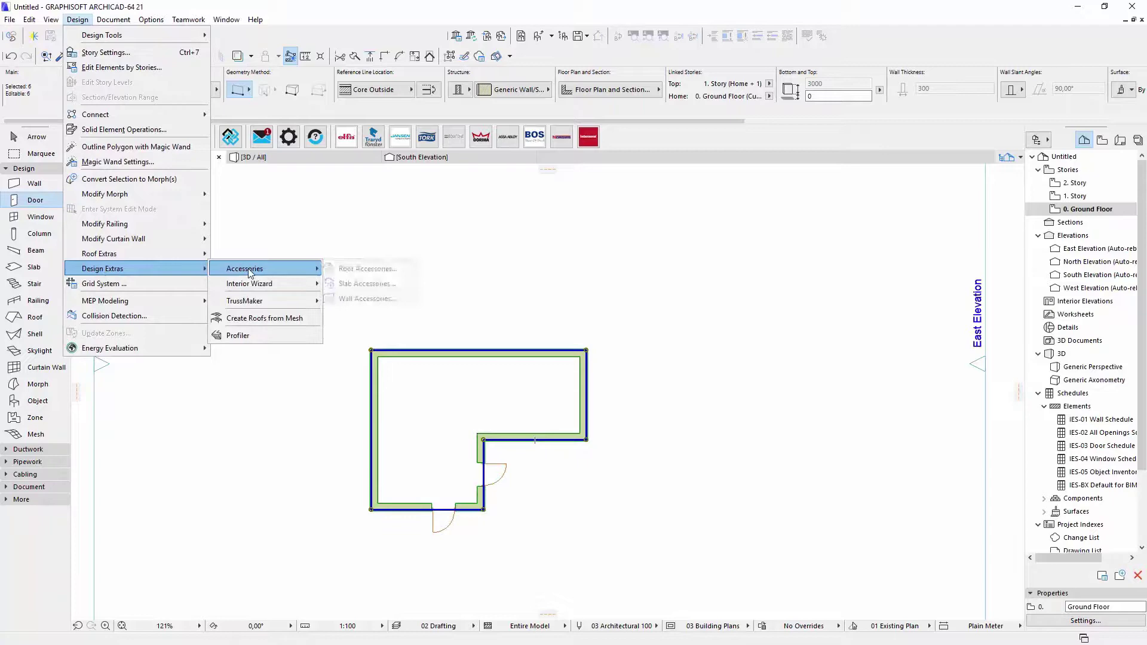
pyautogui.click(361, 299)
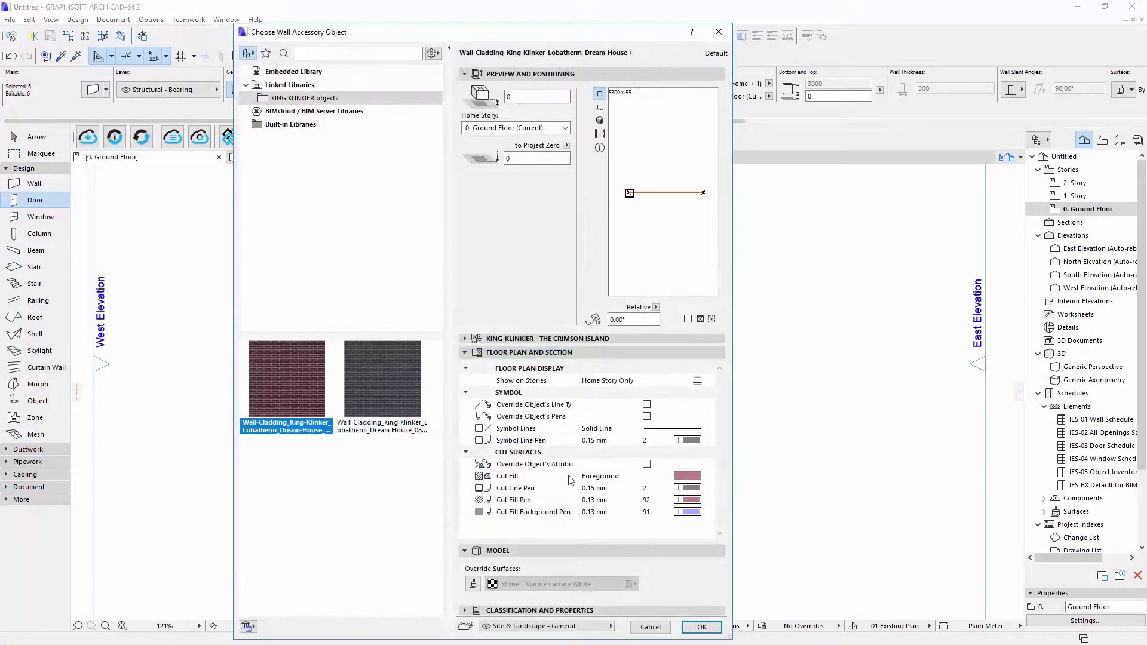
pyautogui.click(702, 627)
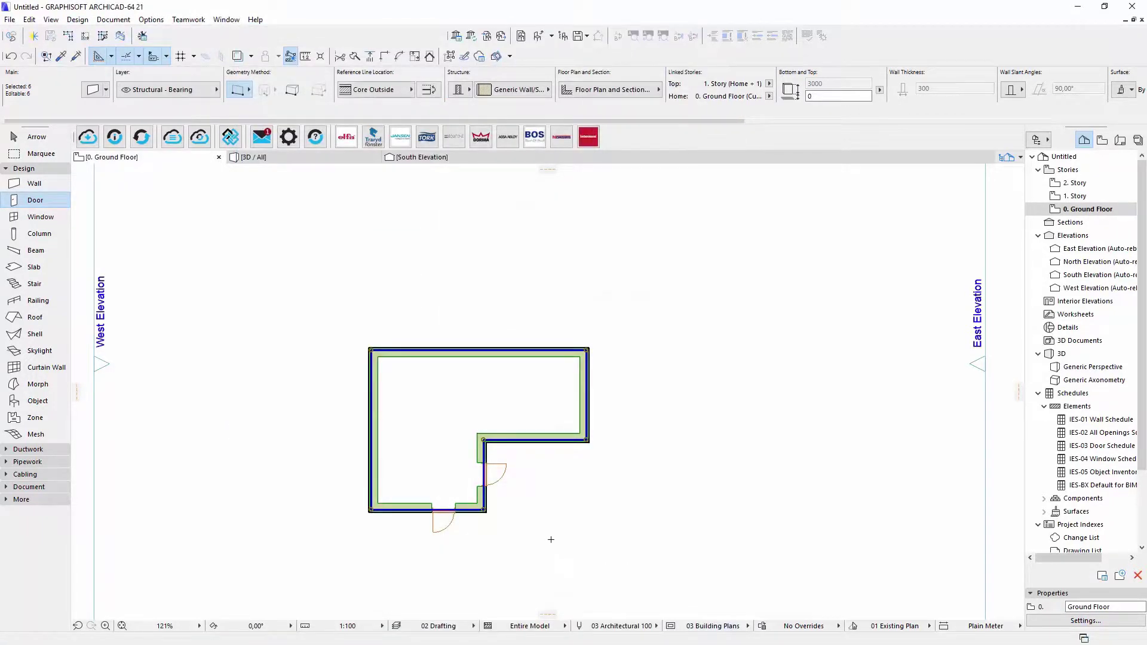
pyautogui.scroll(5, 508, 535)
pyautogui.press('Escape')
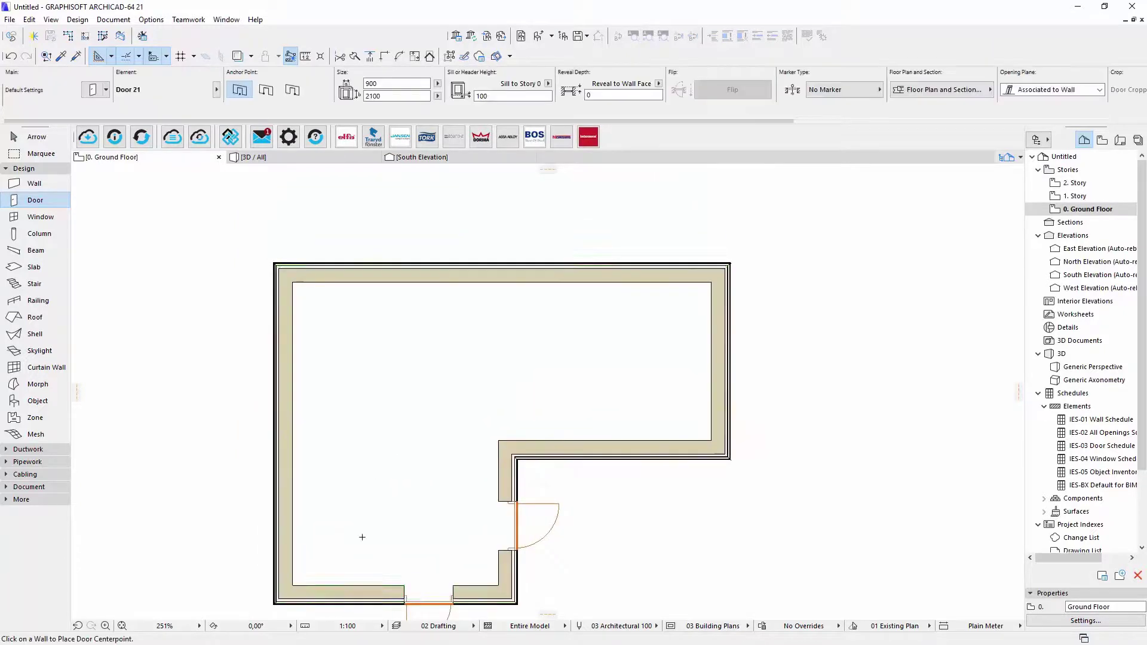
# Select all the wall claddings, try the Vanilla Sky tile type in their settings, and switch back to The crimson island
pyautogui.keyDown('shift'); pyautogui.click(292, 520); pyautogui.keyUp('shift')
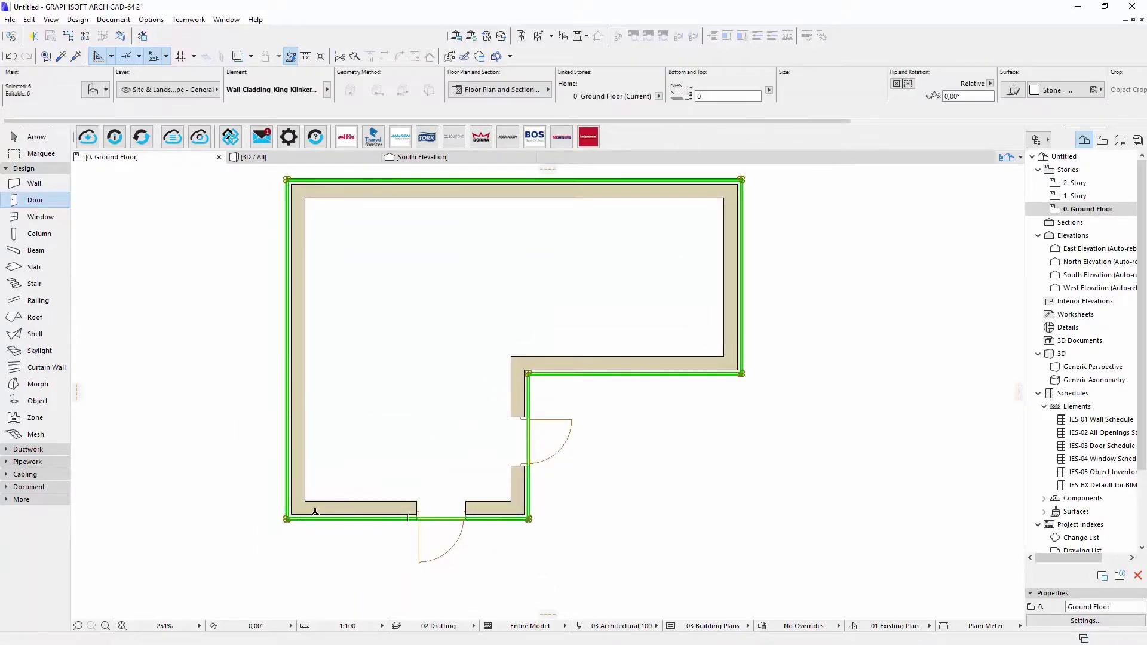
pyautogui.hotkey('ctrl', 't')
pyautogui.click(453, 299)
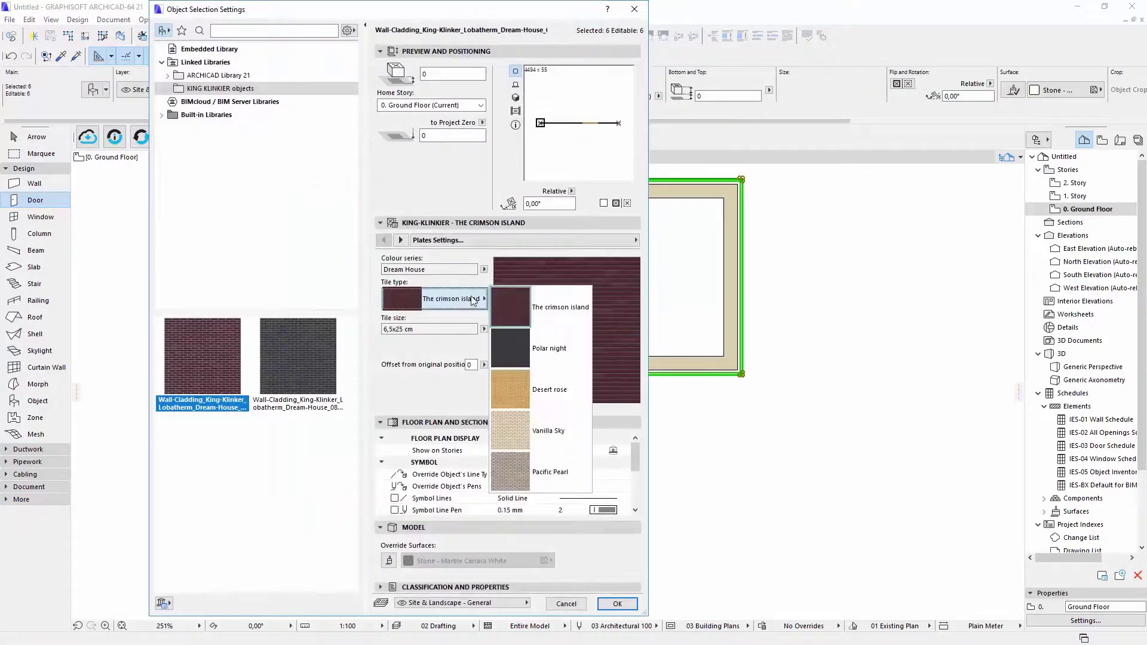
pyautogui.click(559, 426)
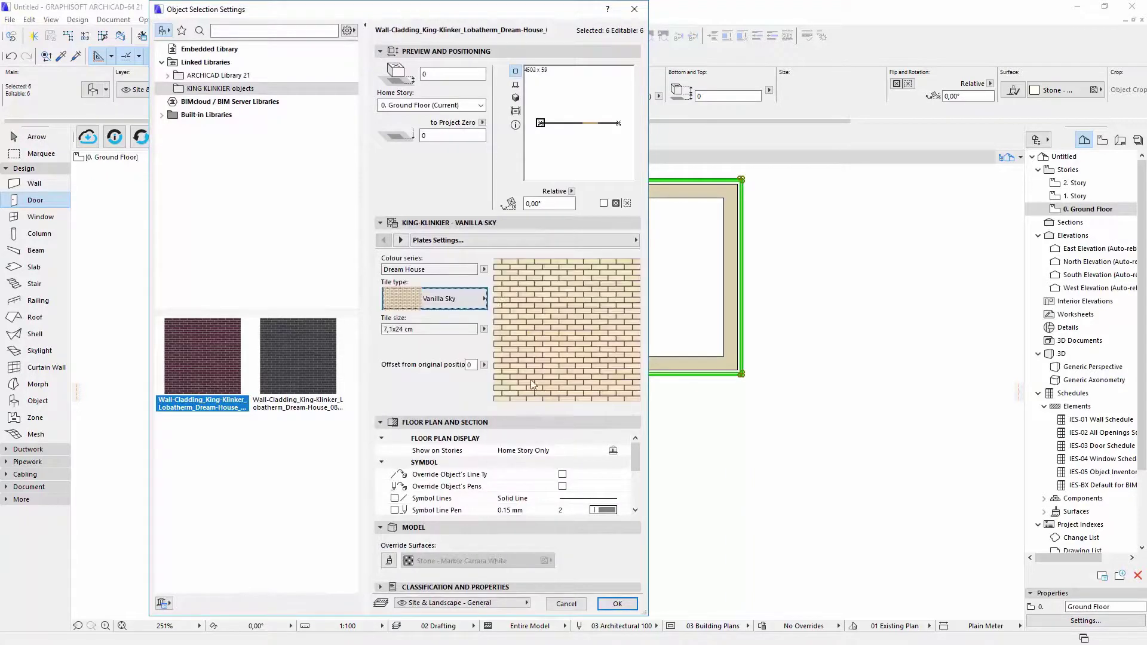
pyautogui.click(474, 302)
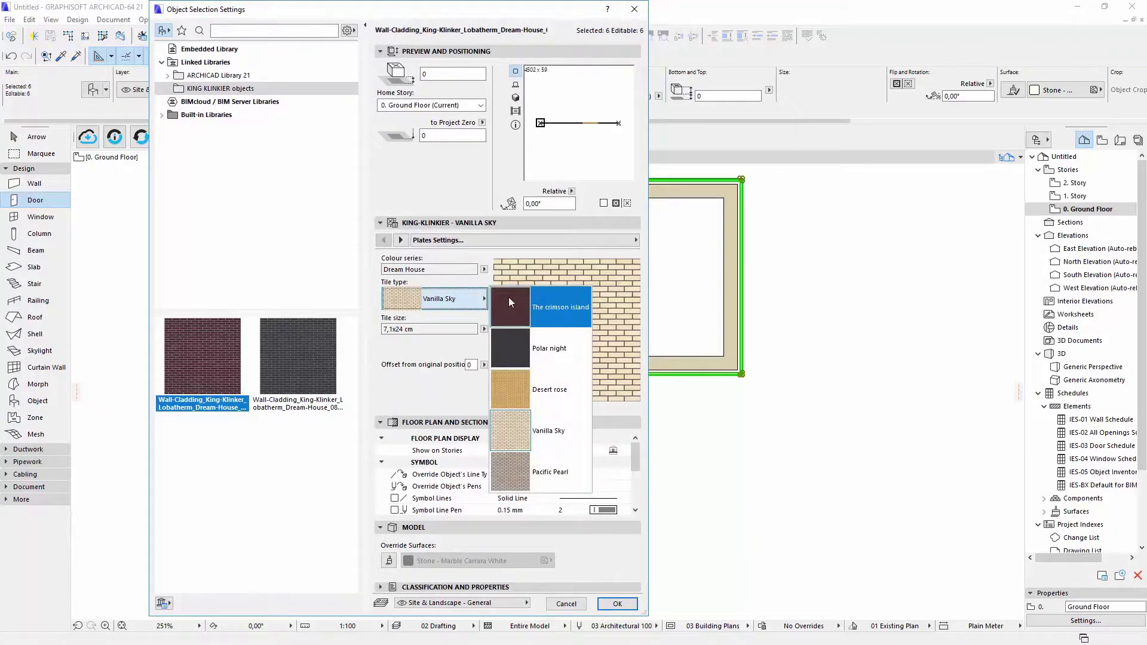
pyautogui.click(508, 296)
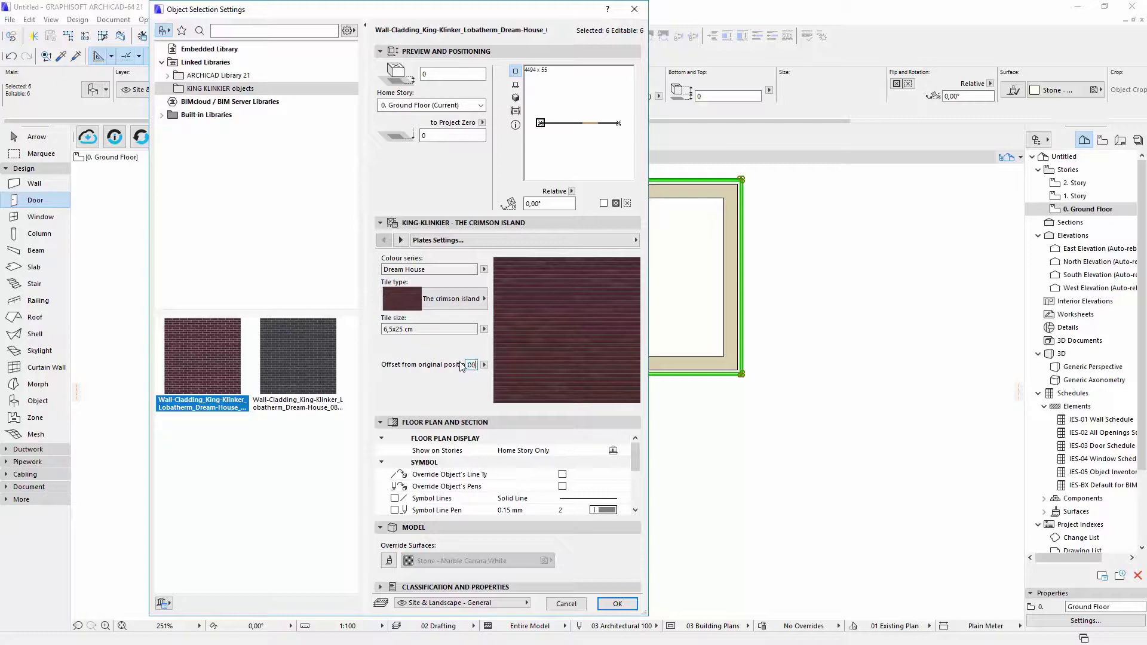
# Try an offset from the original position on the claddings, check it on the floor plan, and remove it again
pyautogui.click(616, 605)
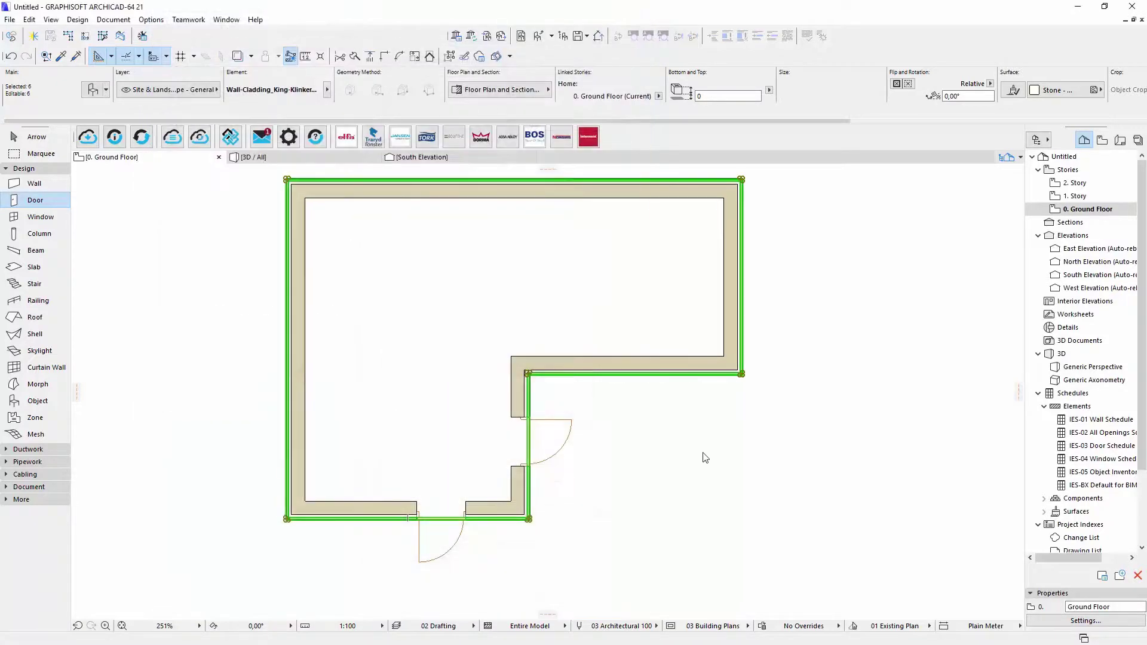
pyautogui.scroll(2, 445, 485)
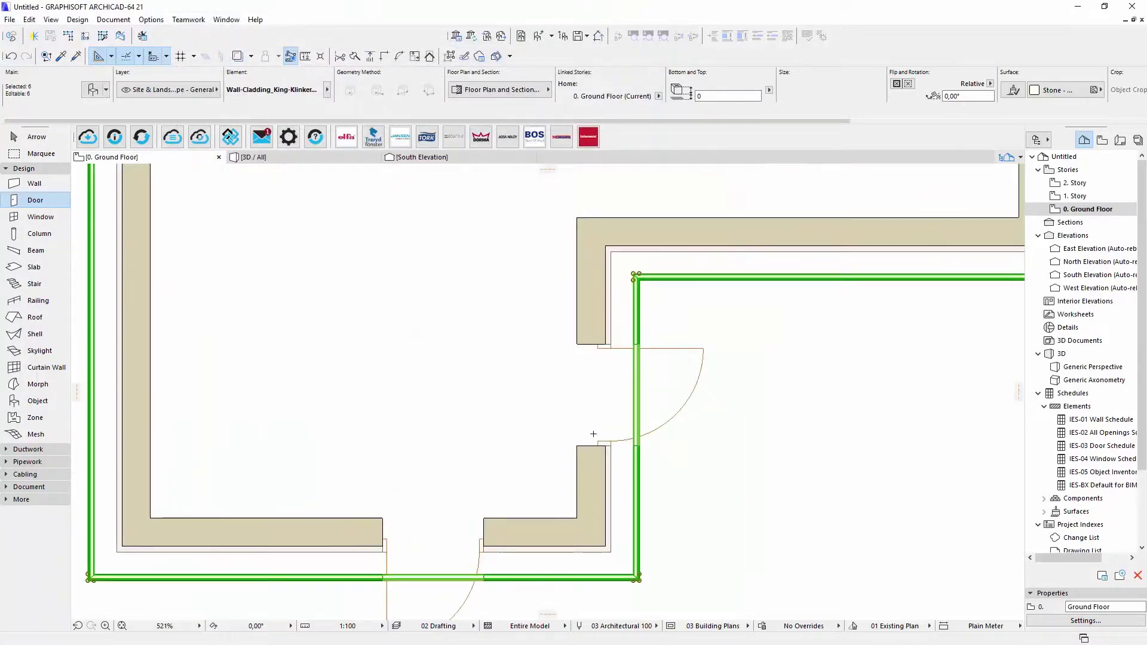
pyautogui.hotkey('ctrl', 't')
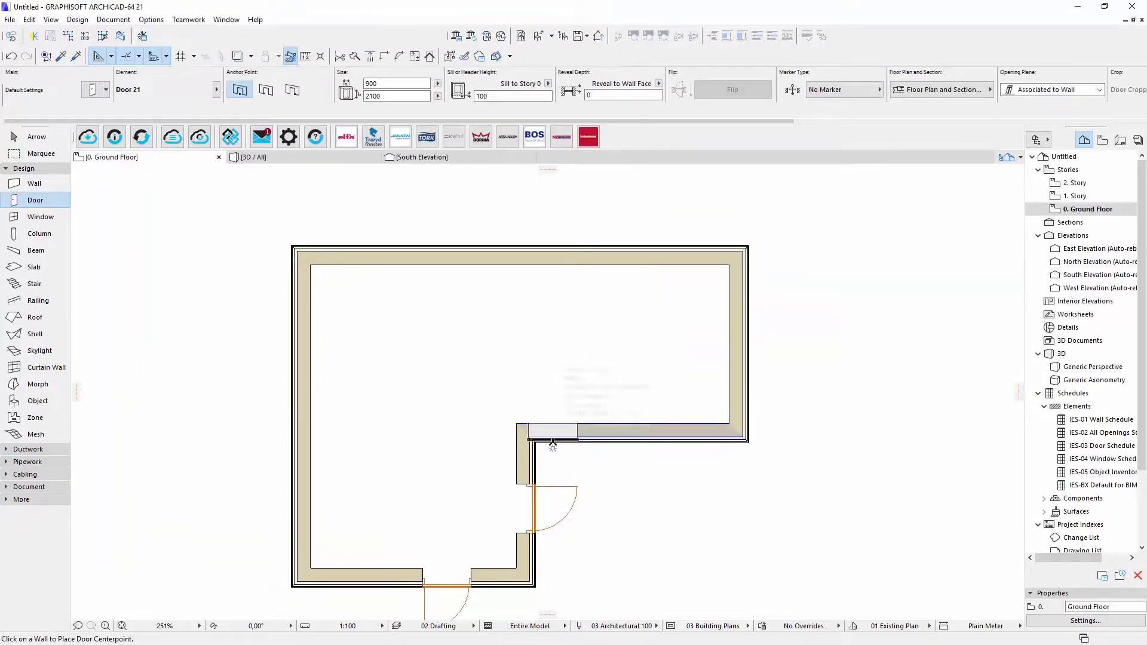
# Show the model in the 3D view, select all the wall claddings, and open their System Settings parameters
pyautogui.press('F3')
pyautogui.hotkey('ctrl', 'a')
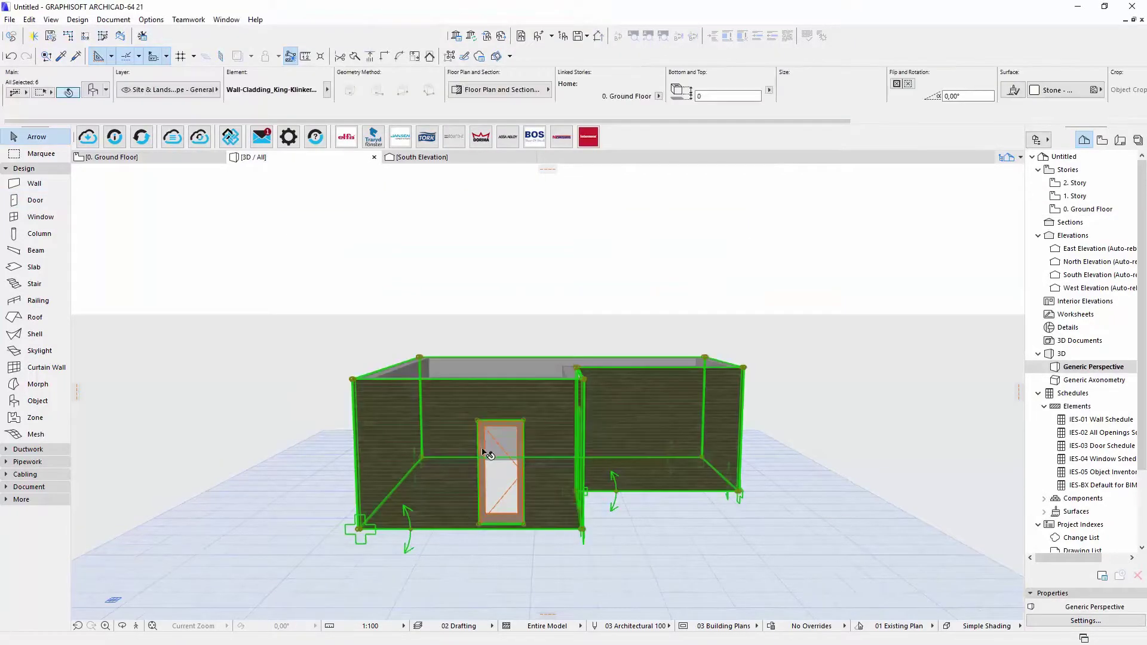
pyautogui.hotkey('ctrl', 't')
pyautogui.click(400, 239)
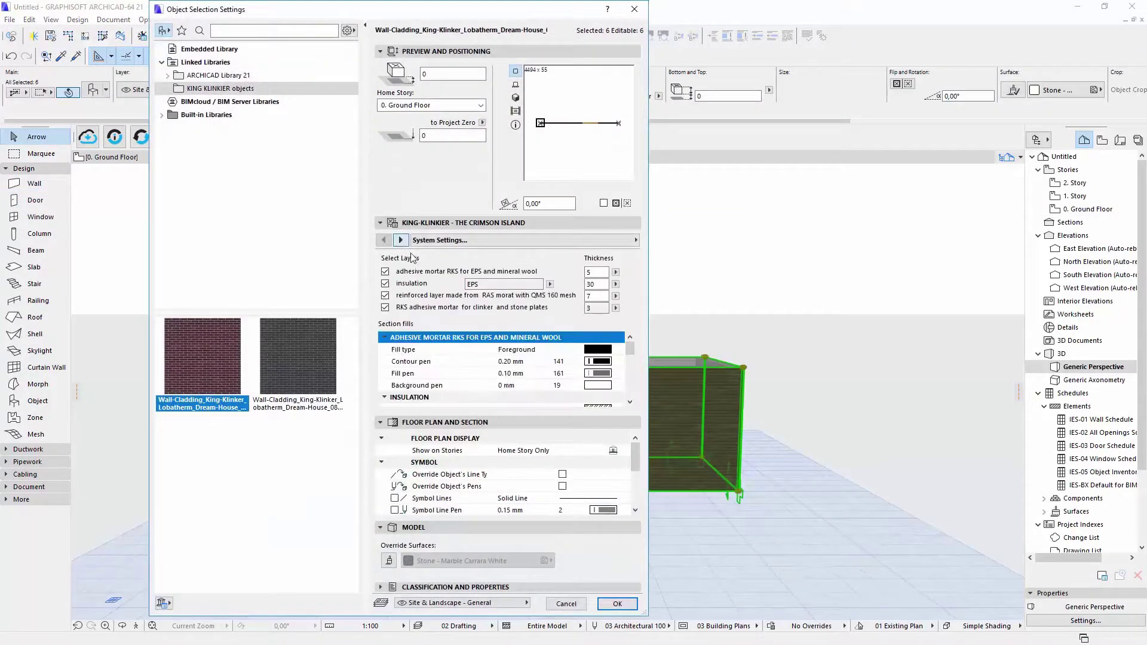
# Switch the cladding's adhesive mortar RKS and insulation layers off and back on
pyautogui.click(386, 272)
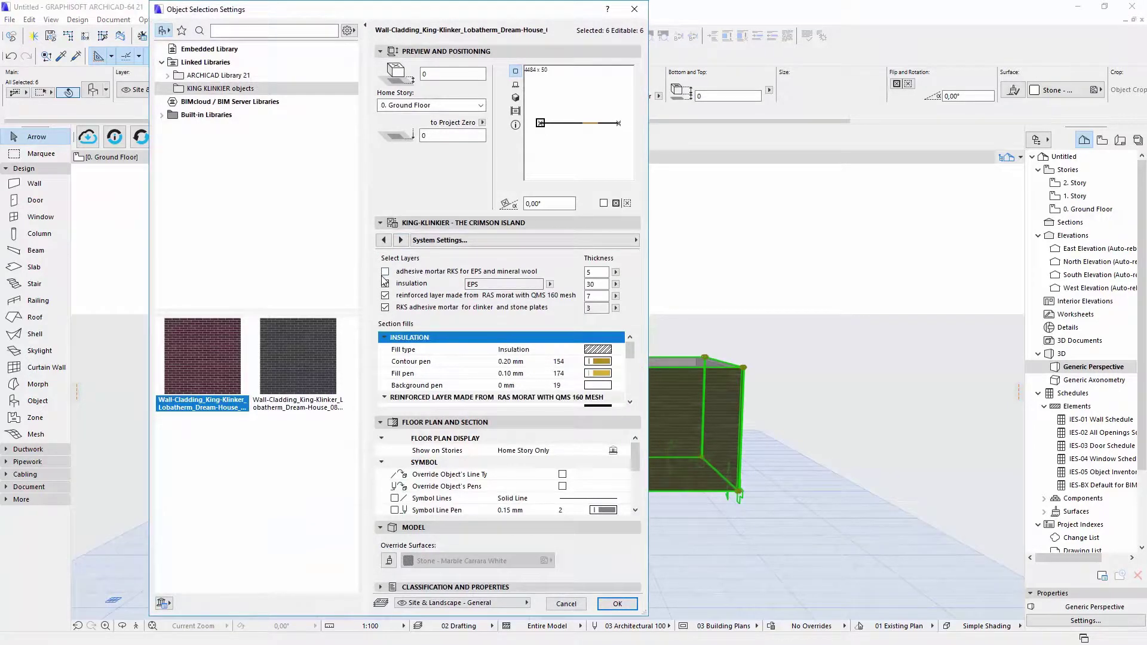
pyautogui.click(385, 284)
pyautogui.click(385, 284)
pyautogui.click(386, 272)
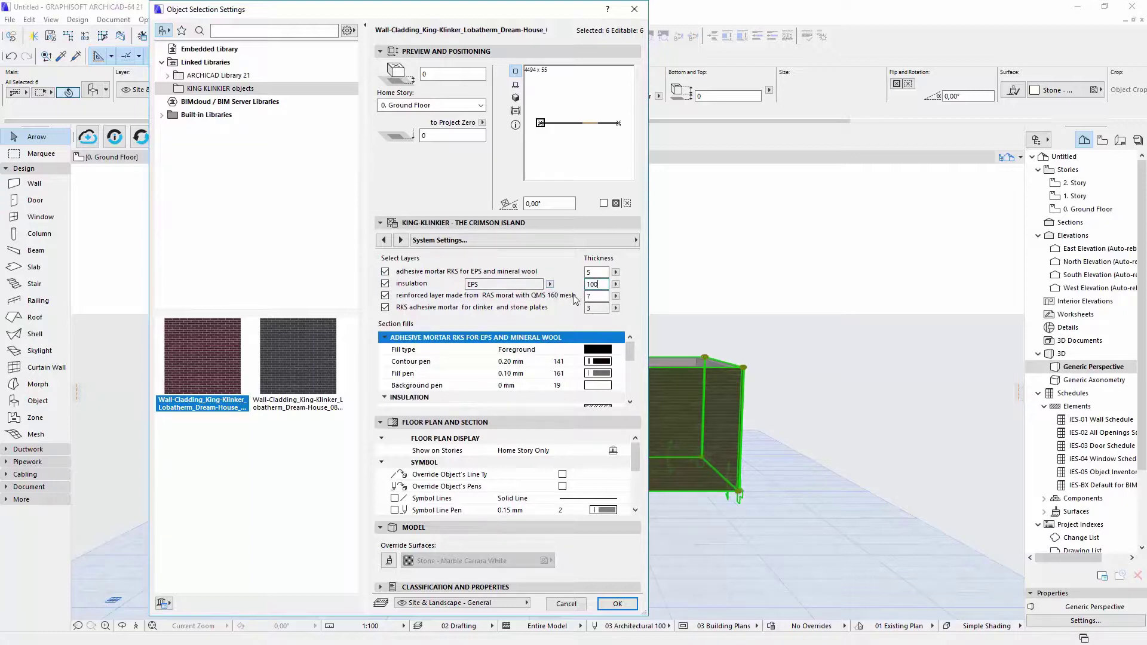
# Set the claddings' EPS insulation thickness to 100, apply it, and inspect the result on the ground floor plan
pyautogui.press('Return')
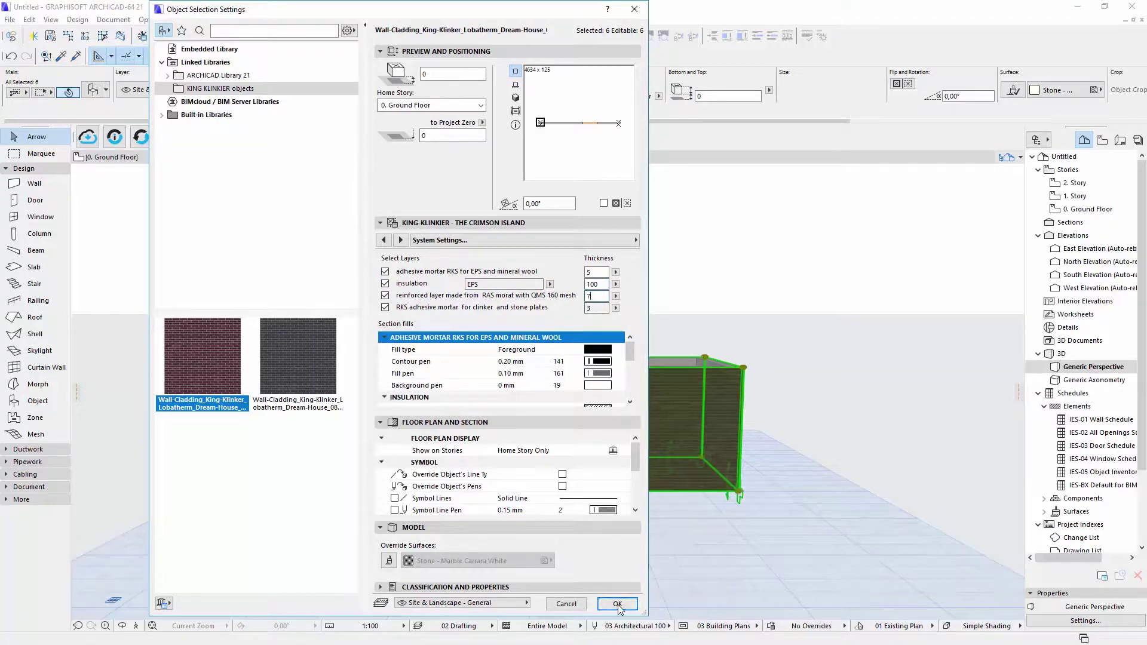
pyautogui.click(618, 604)
pyautogui.press('F2')
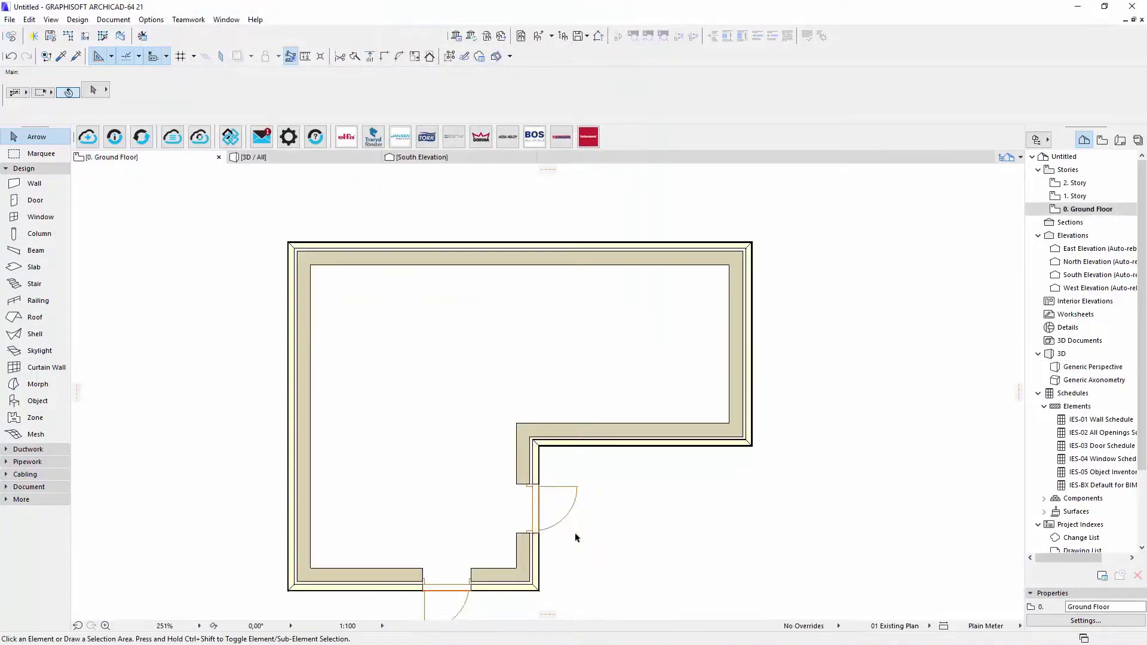
pyautogui.scroll(2, 542, 560)
# In the 3D view, select the front cladding with the door and move its pattern origin from the lower corner into the facade
pyautogui.press('F3')
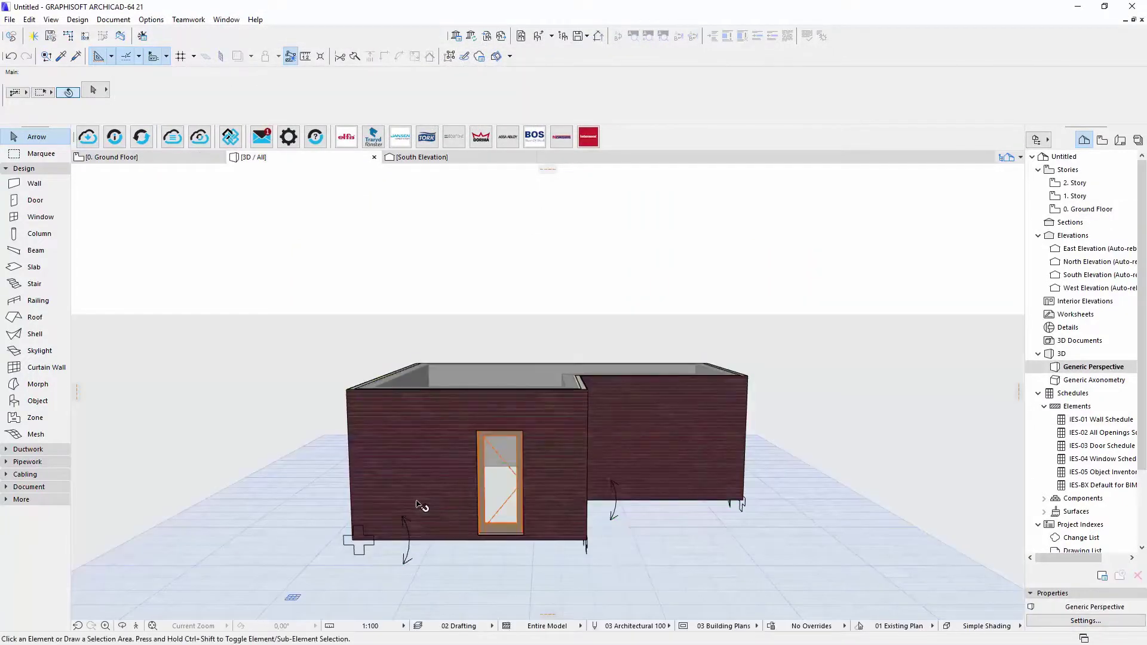
pyautogui.click(418, 508)
pyautogui.click(357, 539)
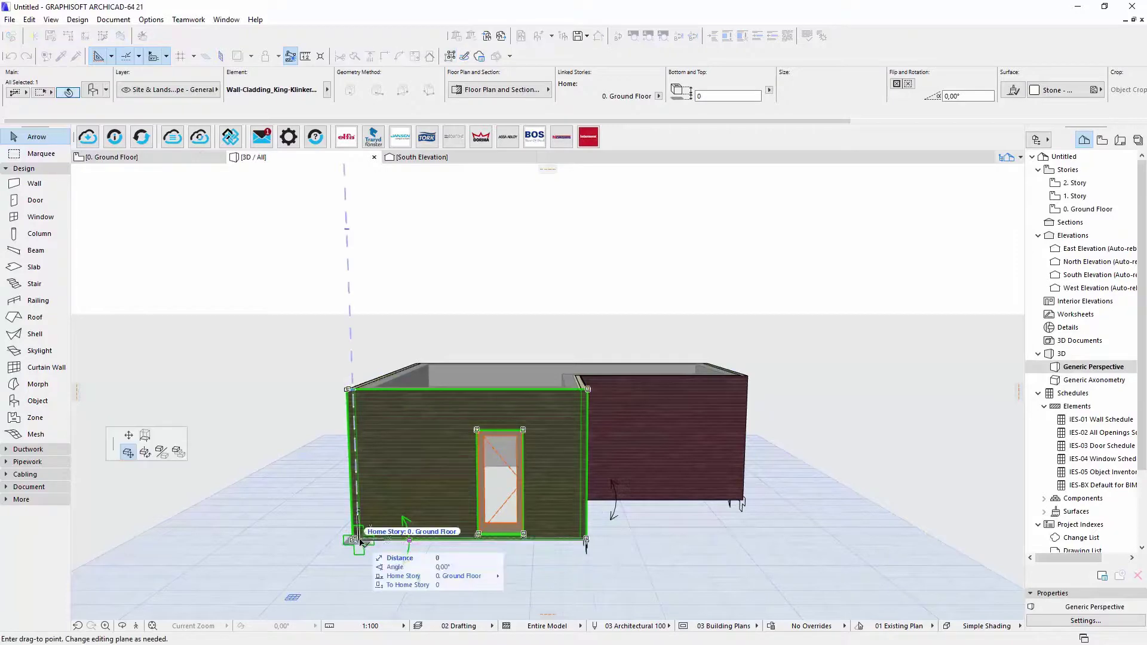
pyautogui.scroll(-2, 360, 541)
pyautogui.scroll(3, 320, 486)
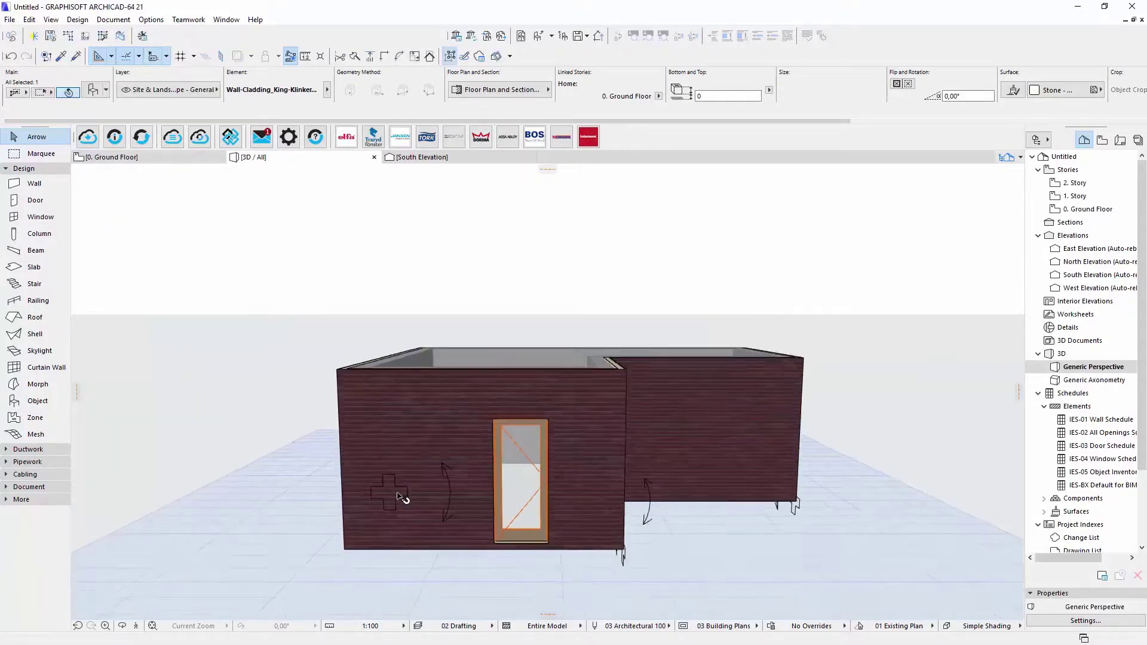
# Try to rotate the front cladding's tile pattern using its curved angle handle
pyautogui.scroll(2, 400, 497)
pyautogui.click(470, 494)
pyautogui.click(470, 490)
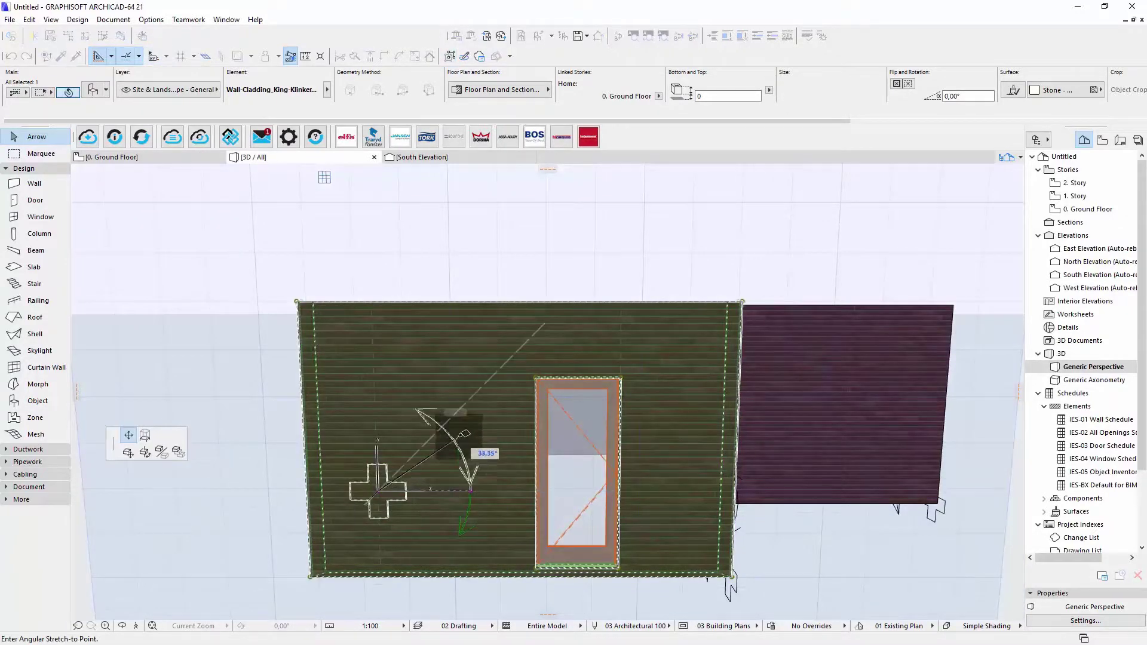
pyautogui.press('Escape')
pyautogui.click(471, 490)
pyautogui.press('Escape')
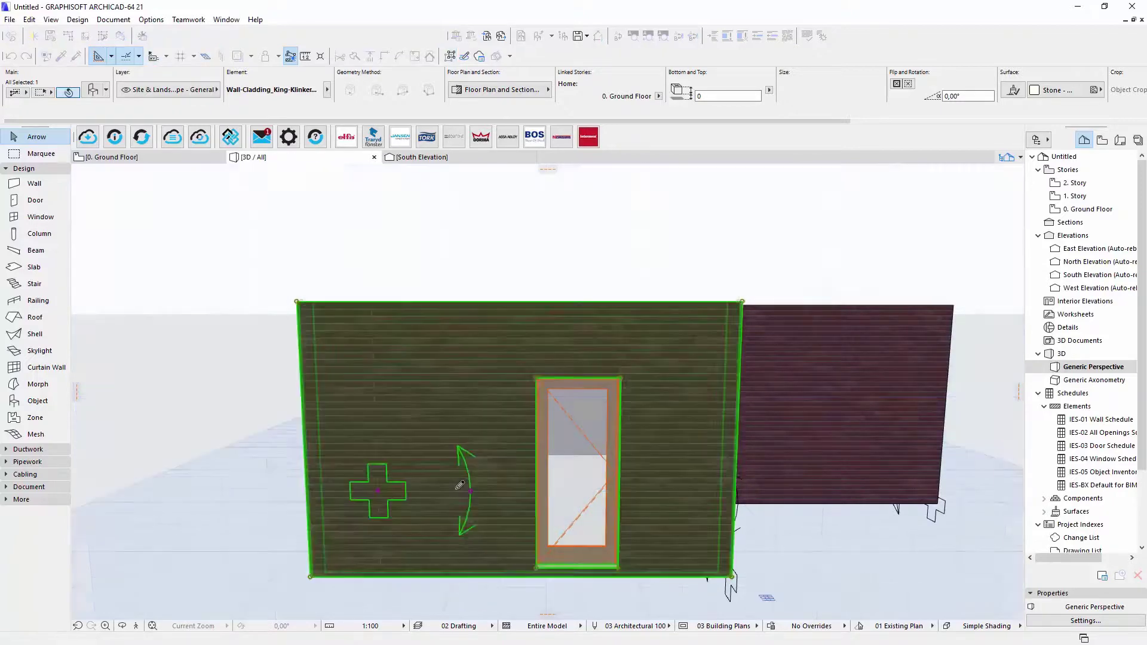
# In the front cladding's Representation and Geometry settings, disable pattern editing, add a second hole, and apply the changes
pyautogui.hotkey('ctrl', 't')
pyautogui.click(597, 240)
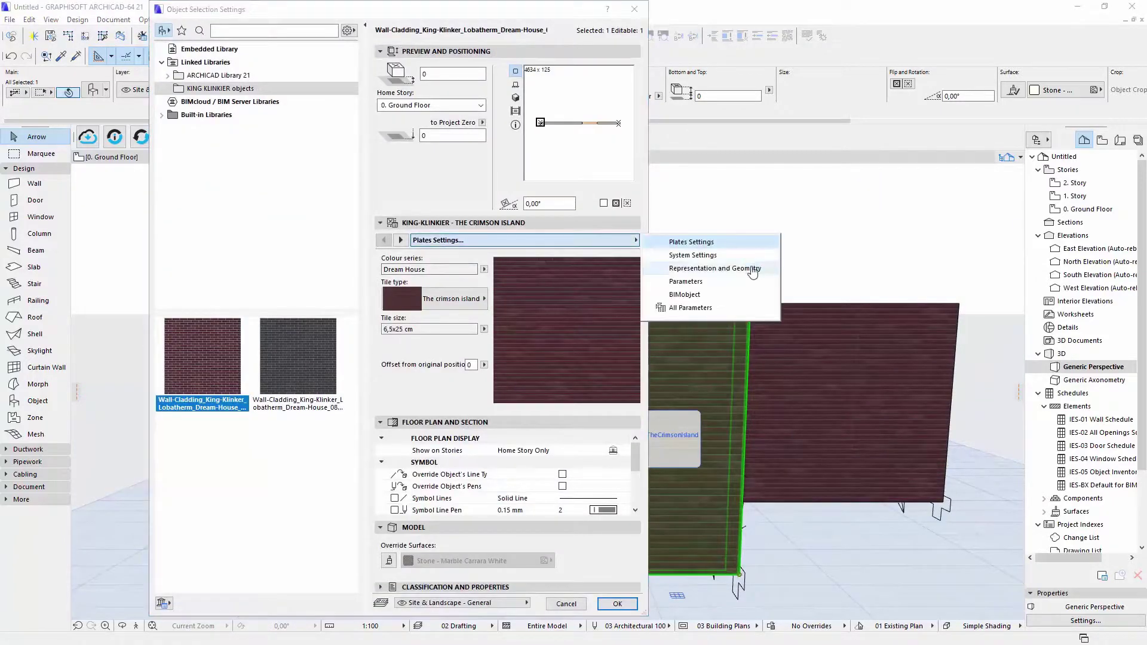
pyautogui.click(753, 270)
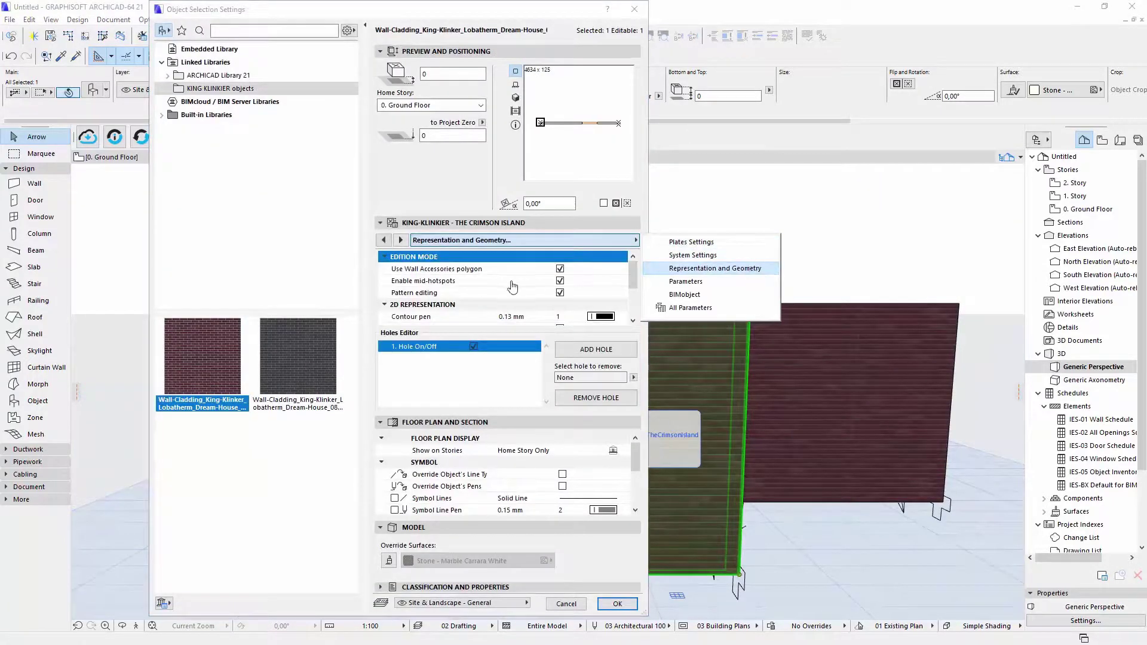
pyautogui.click(560, 293)
pyautogui.click(591, 349)
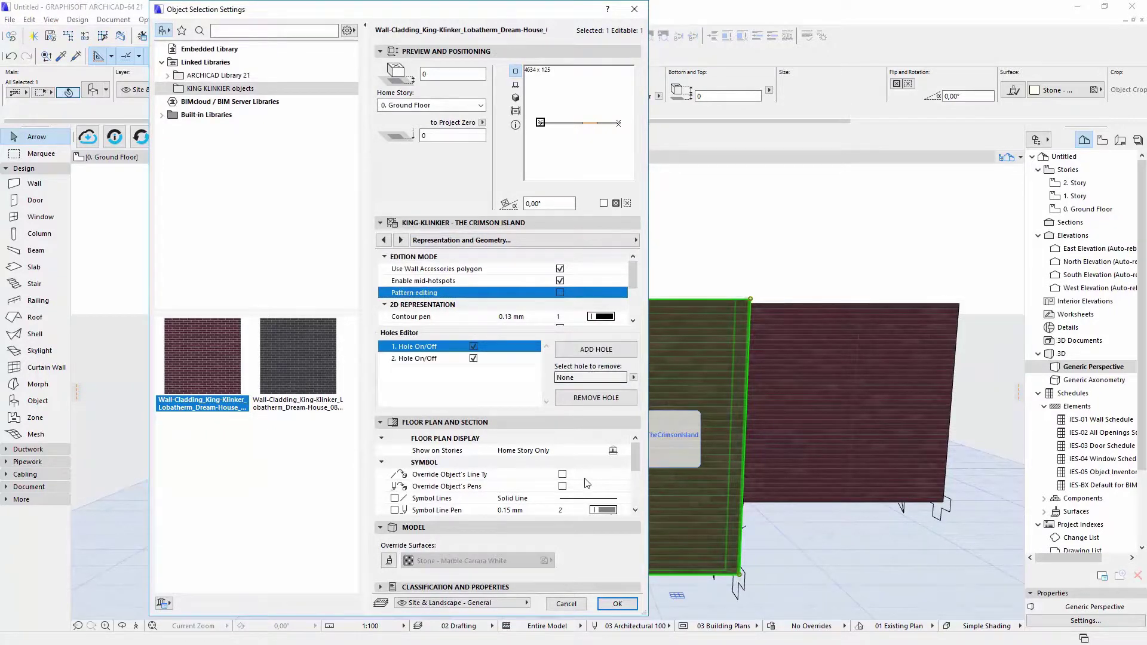
pyautogui.click(616, 603)
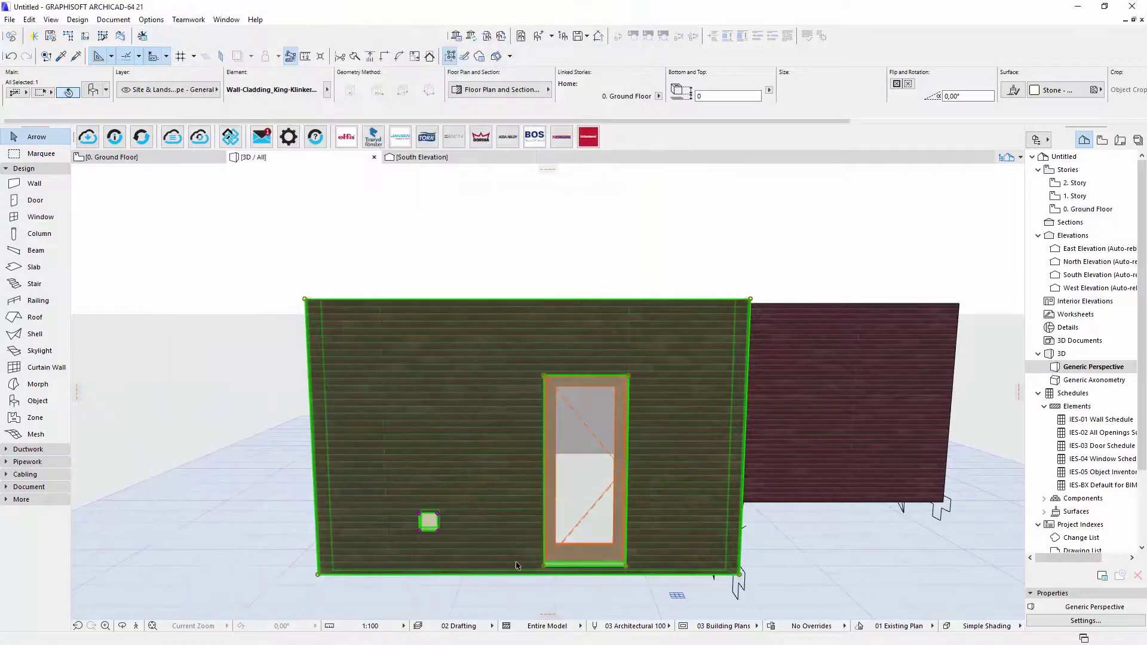
# Reshape the new hole in the front cladding by stretching its upper corner toward the door and pulling an edge midpoint outward
pyautogui.click(438, 520)
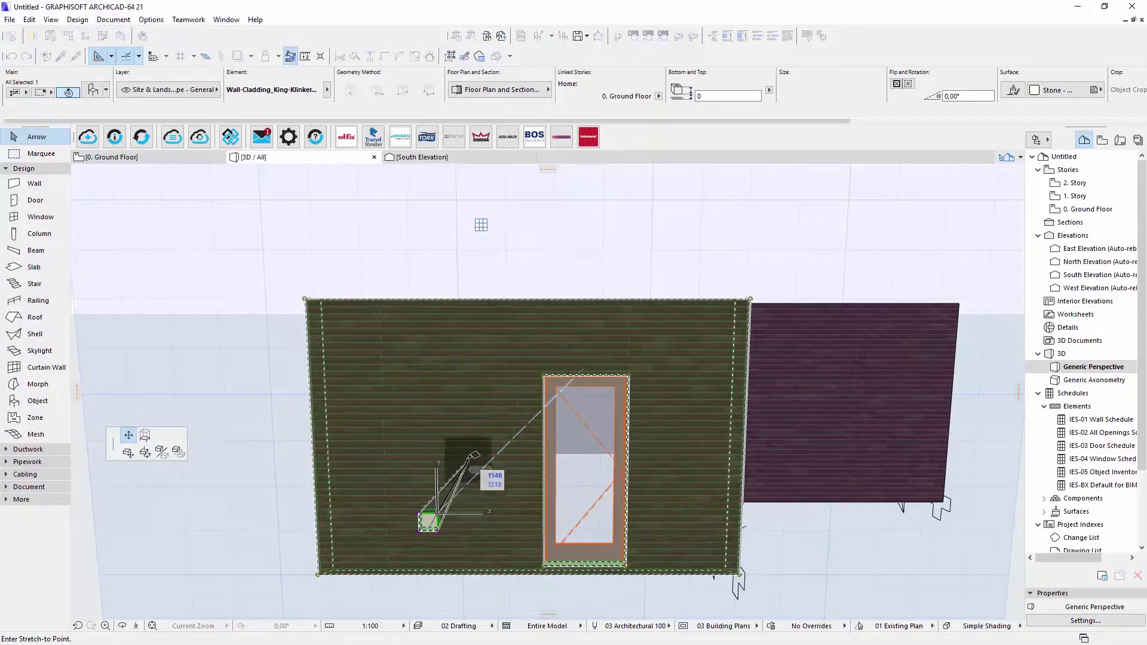
pyautogui.click(469, 457)
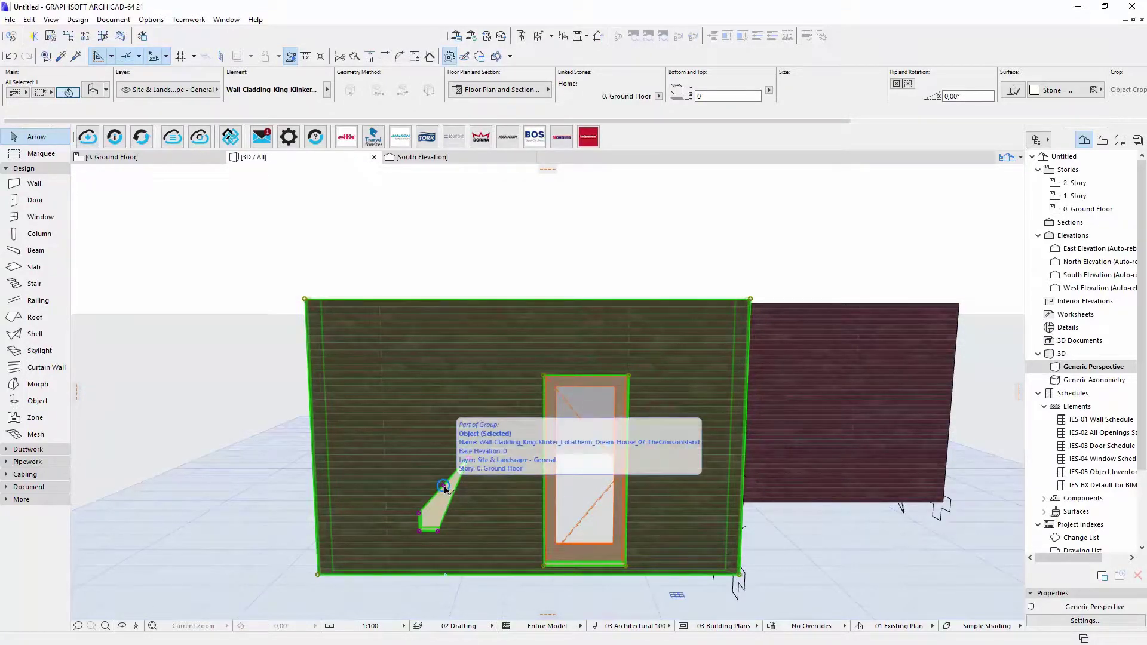
pyautogui.click(444, 487)
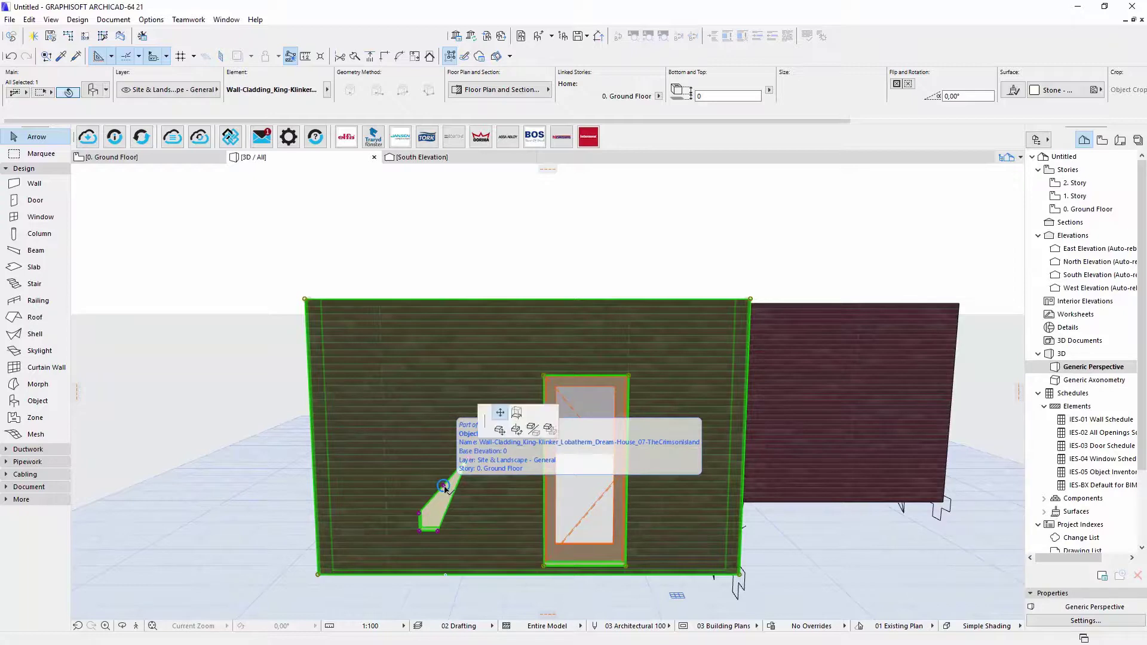
pyautogui.click(415, 478)
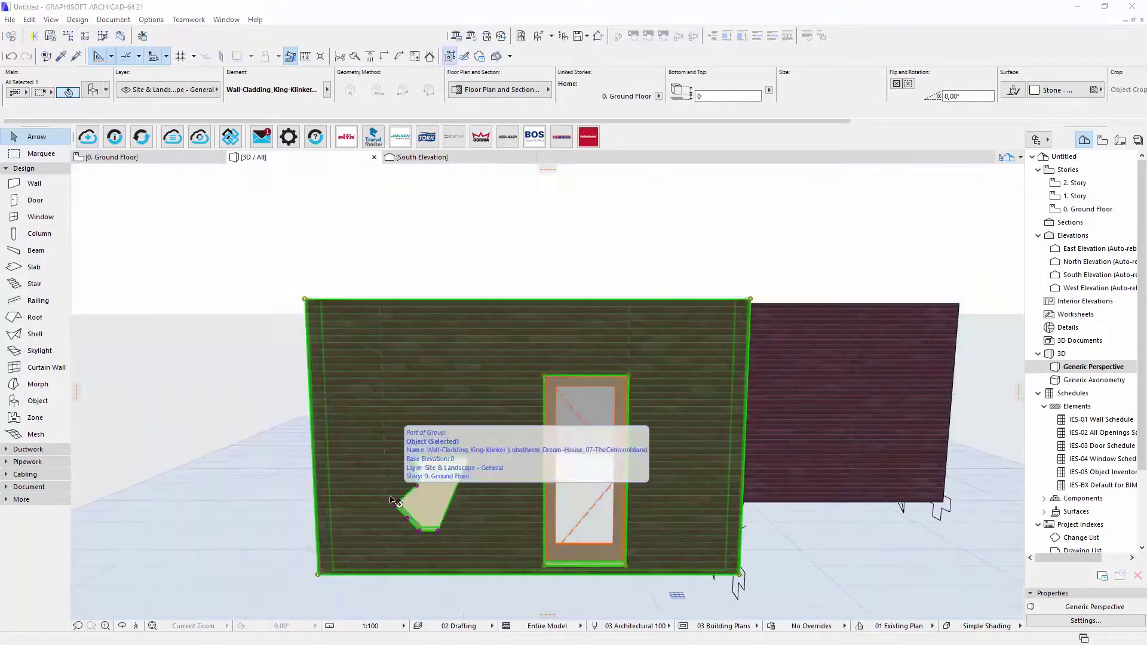
# Disable the front cladding's mid-hotspots, remove hole 2, turn off the Wall Accessories polygon, and apply the changes
pyautogui.doubleClick(491, 431)
pyautogui.click(560, 280)
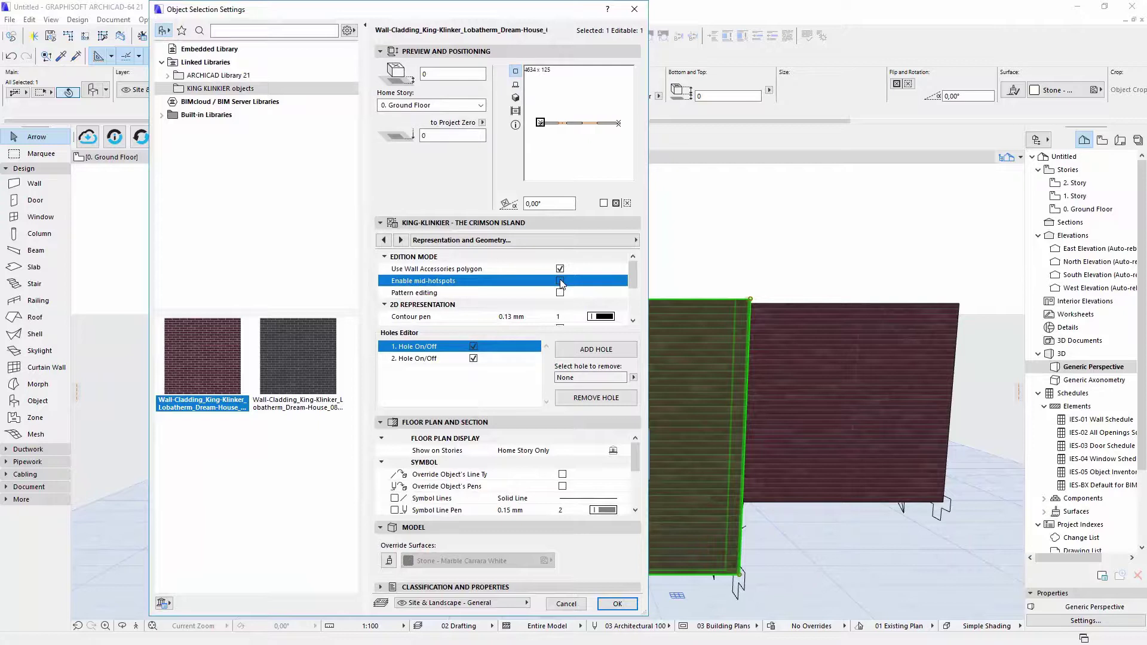
pyautogui.click(634, 378)
pyautogui.click(663, 388)
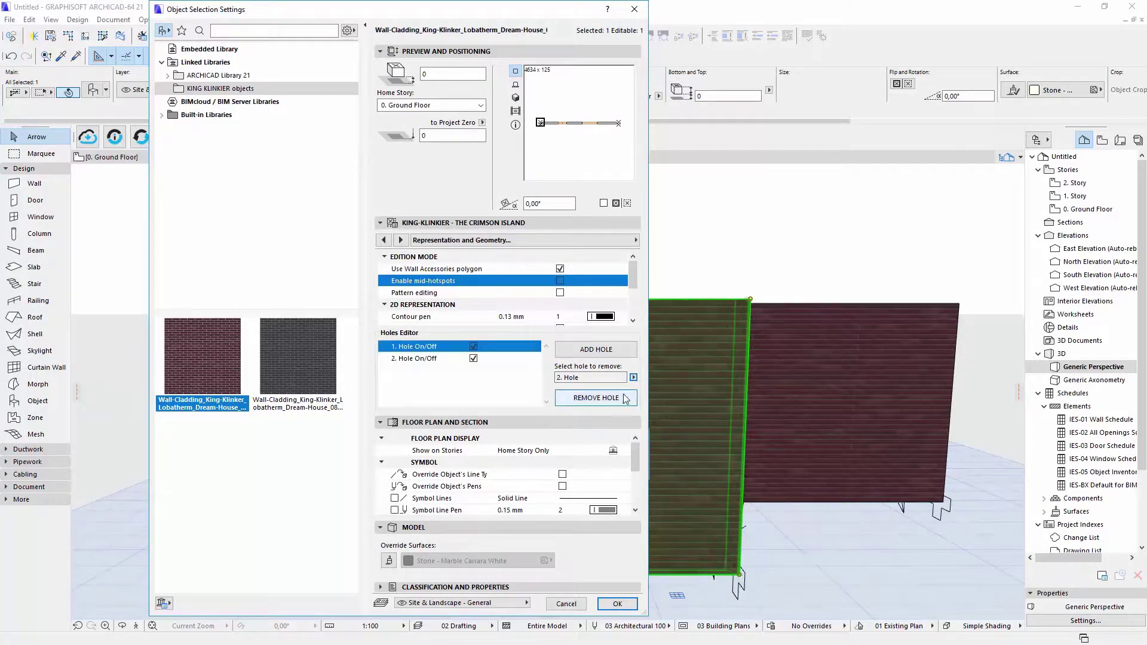
pyautogui.click(614, 399)
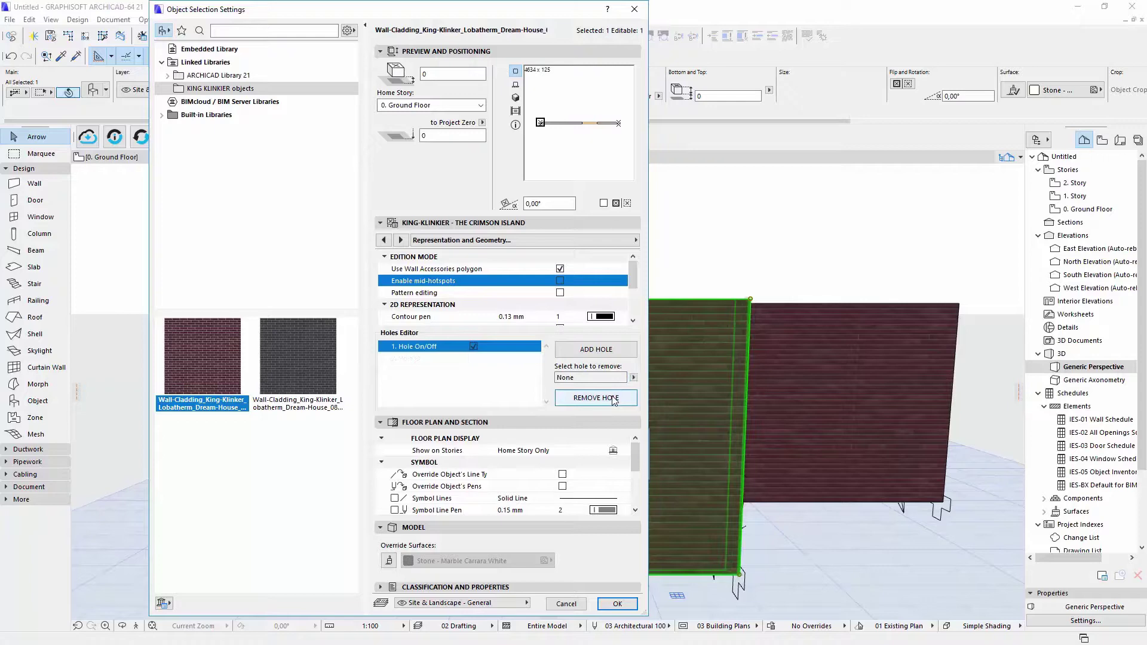
pyautogui.click(560, 269)
pyautogui.click(618, 604)
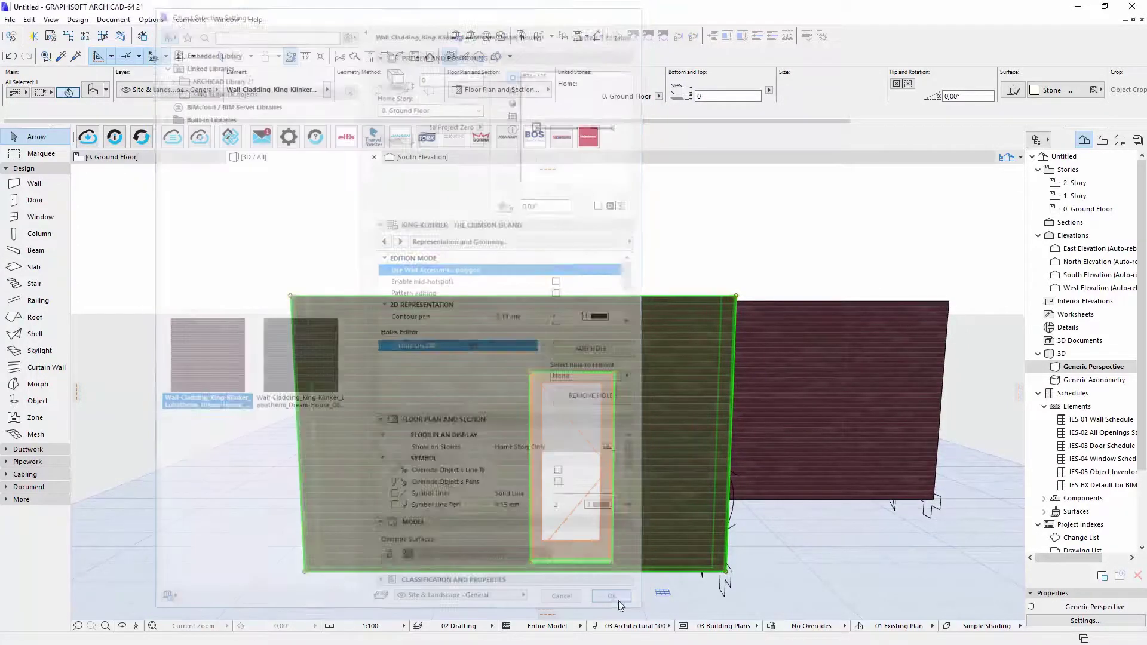
# Move the front cladding's upper-left corner inward, and stretch it to a point above the wall's top edge
pyautogui.click(291, 296)
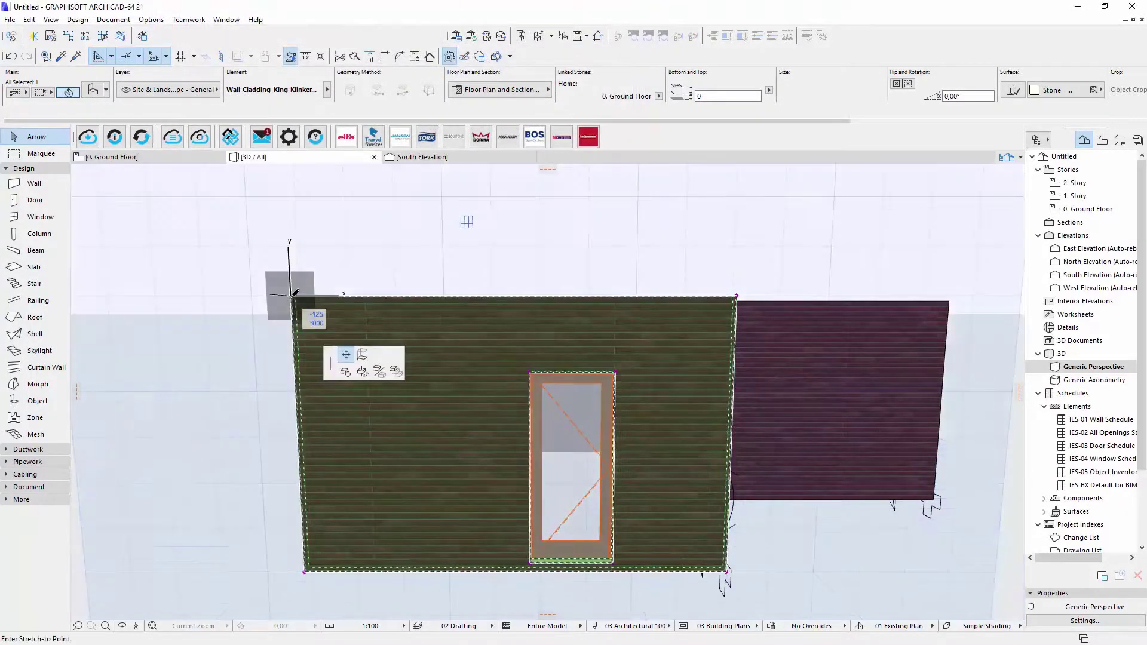
pyautogui.click(348, 358)
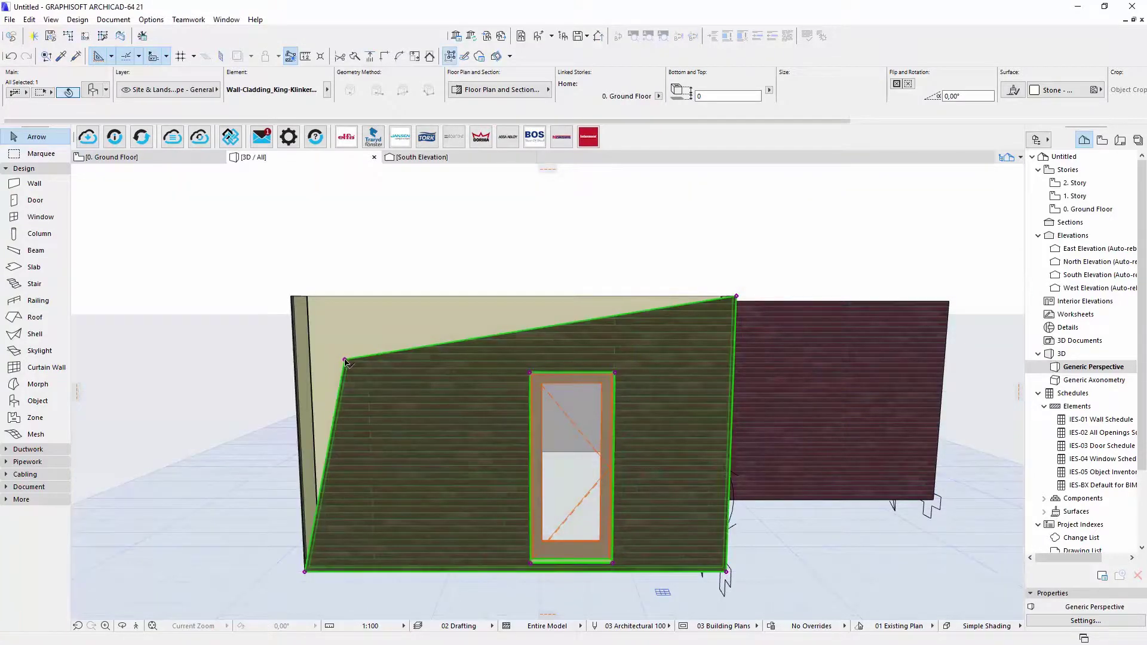
pyautogui.click(345, 359)
pyautogui.click(381, 265)
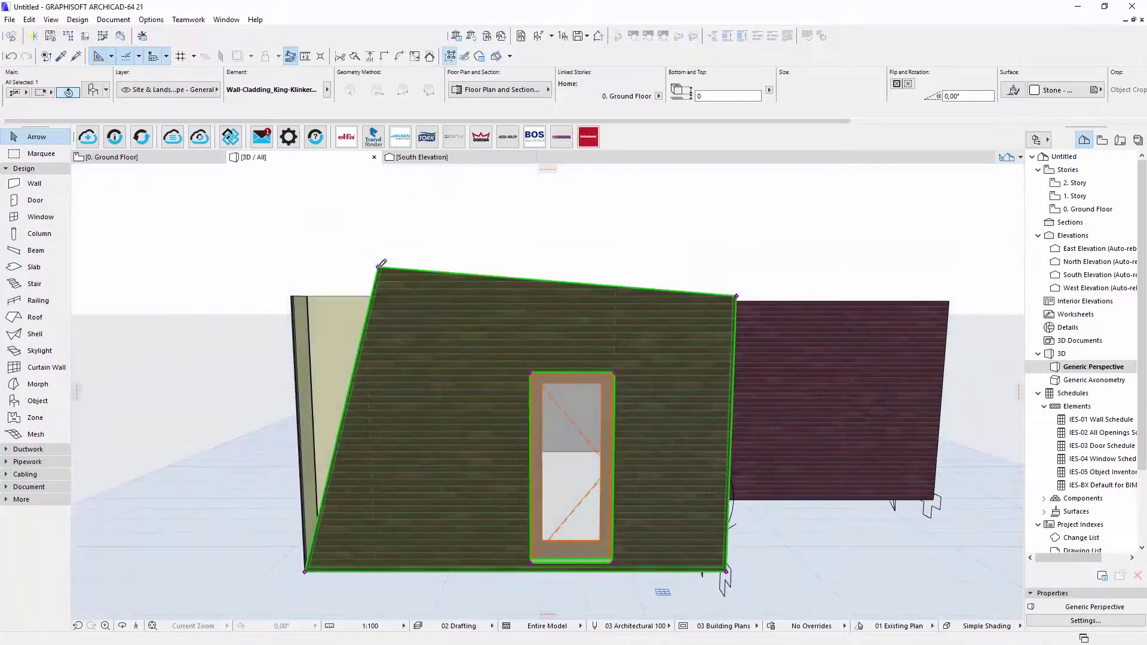
# Turn off layer-defined fills for the front cladding, set its fill type to 50 %, apply it, and show the ground floor plan
pyautogui.doubleClick(431, 330)
pyautogui.scroll(-1, 448, 308)
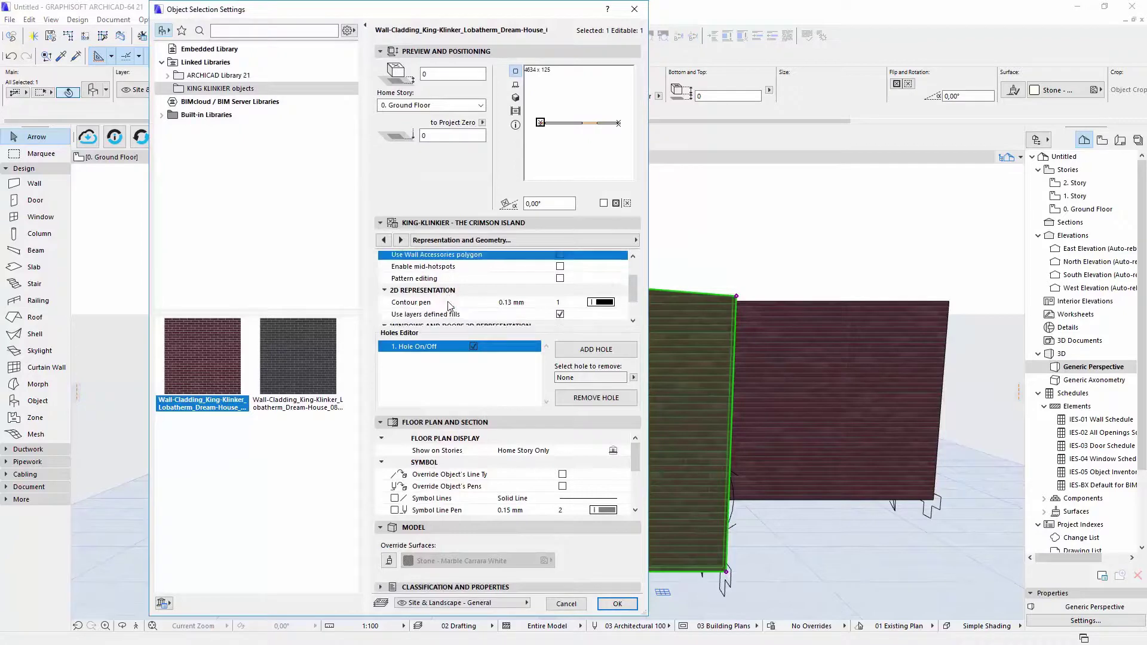
pyautogui.click(561, 293)
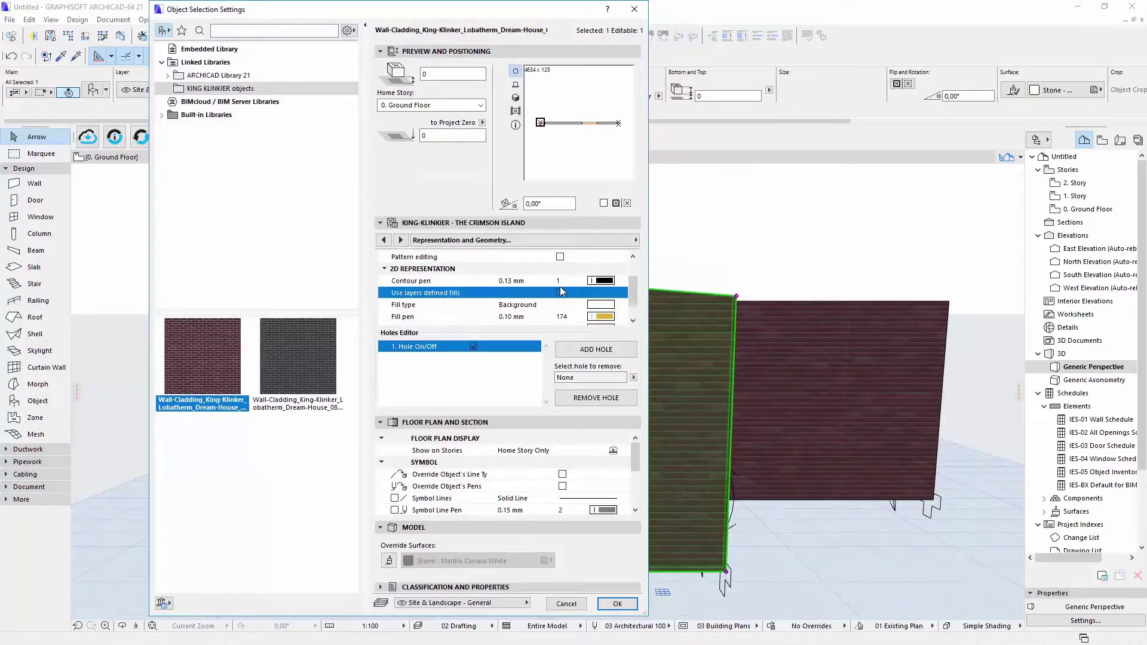
pyautogui.click(622, 304)
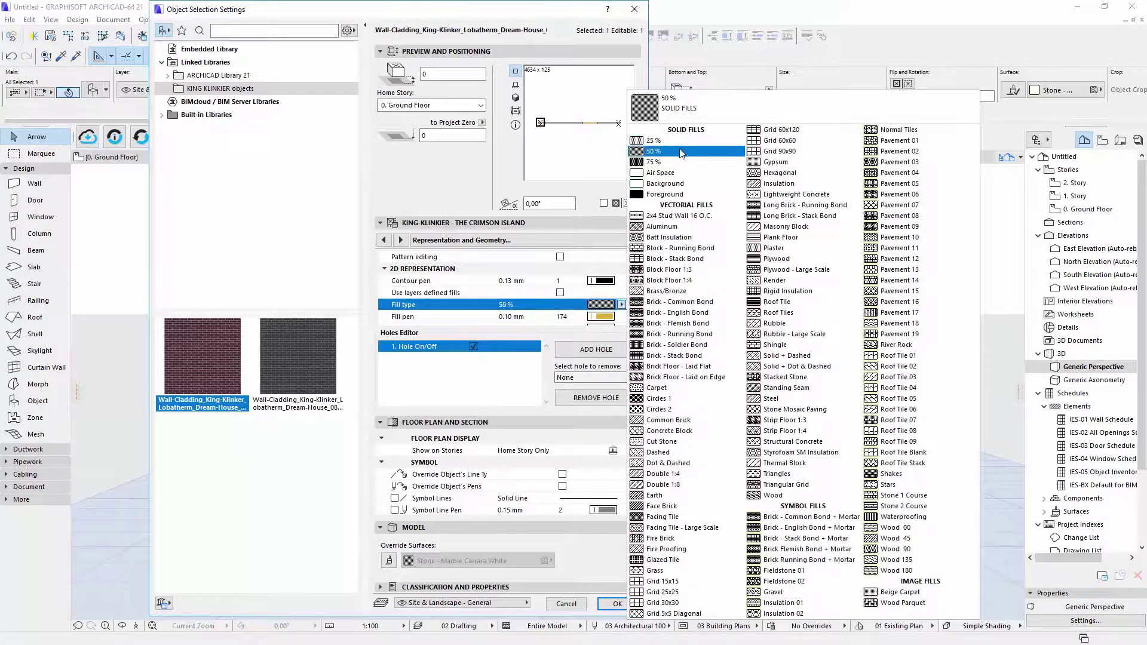
pyautogui.click(653, 151)
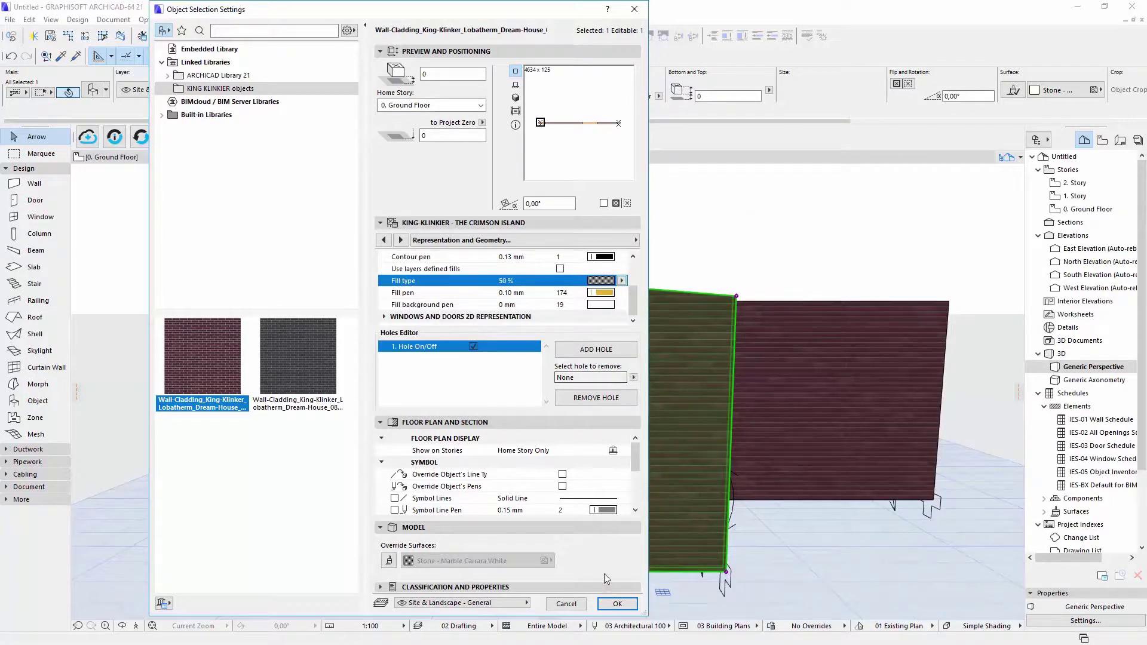
pyautogui.click(609, 604)
pyautogui.press('F2')
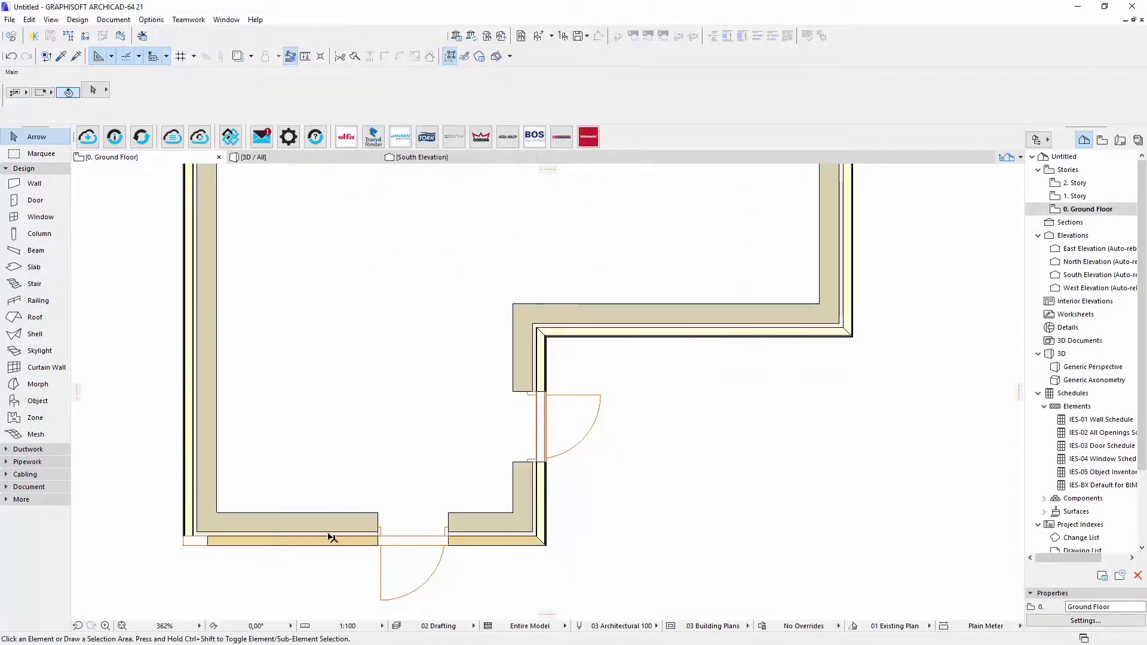
# Review the front cladding's Parameters and BIMobject settings pages, close the settings, and deselect the cladding
pyautogui.doubleClick(328, 559)
pyautogui.click(597, 239)
pyautogui.click(686, 281)
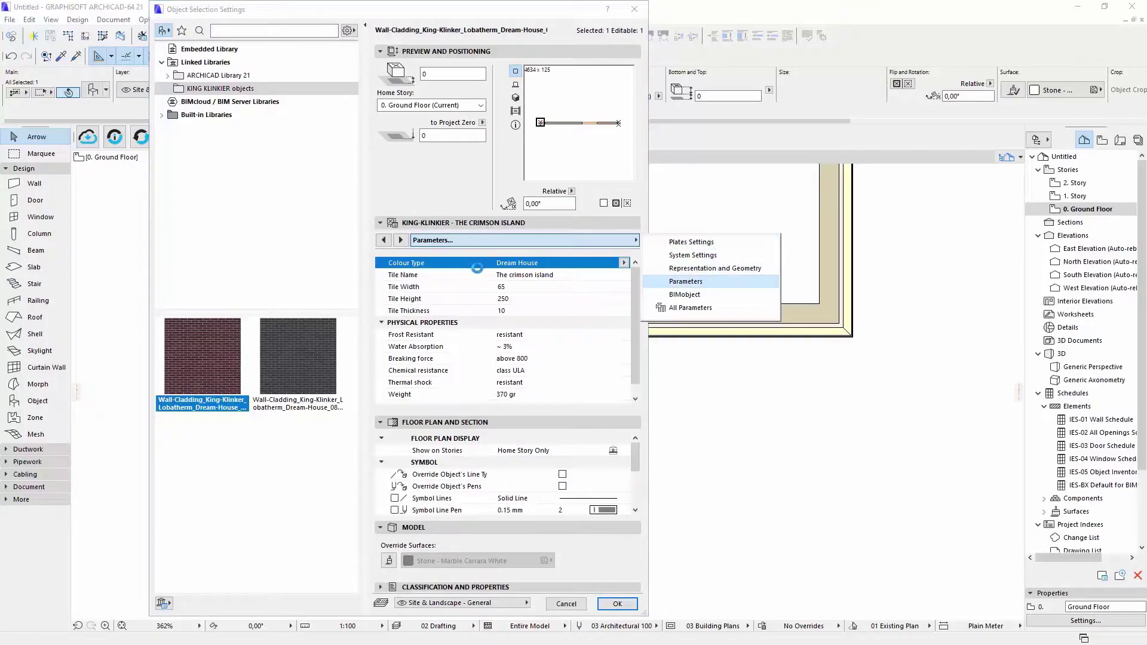
pyautogui.click(401, 239)
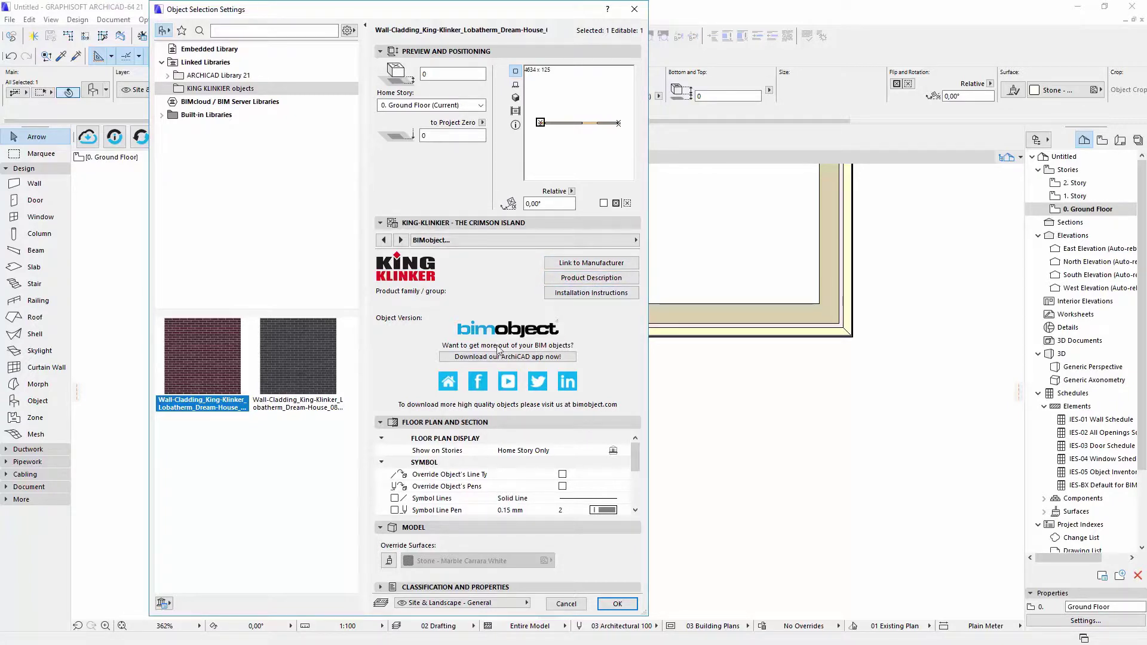
pyautogui.click(617, 604)
pyautogui.click(651, 495)
pyautogui.scroll(-2, 830, 456)
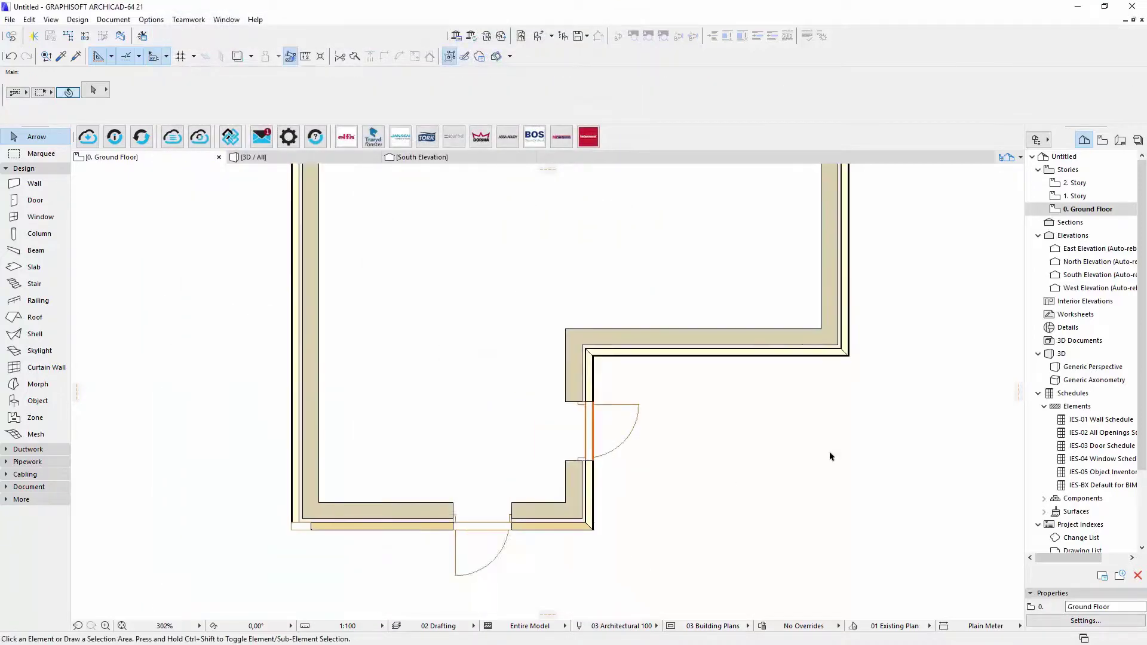
# Open the KingKlinkier_components component list, examine the tile description and total area, and return to the ground floor plan
pyautogui.scroll(-3, 1129, 455)
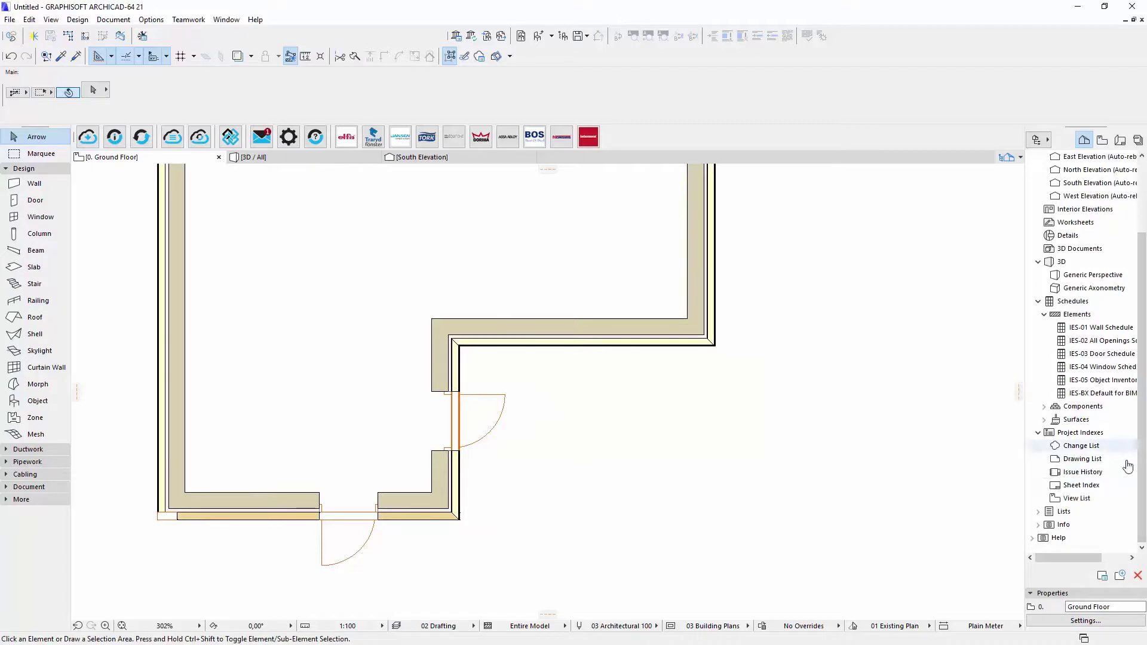
pyautogui.doubleClick(1072, 512)
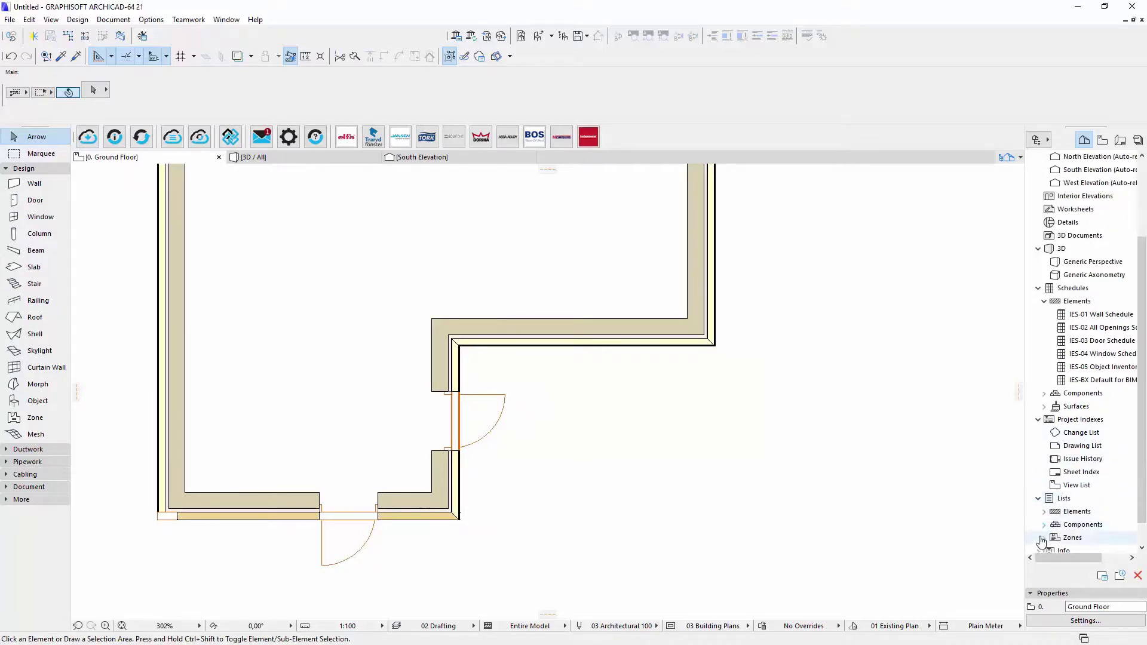
pyautogui.click(1044, 524)
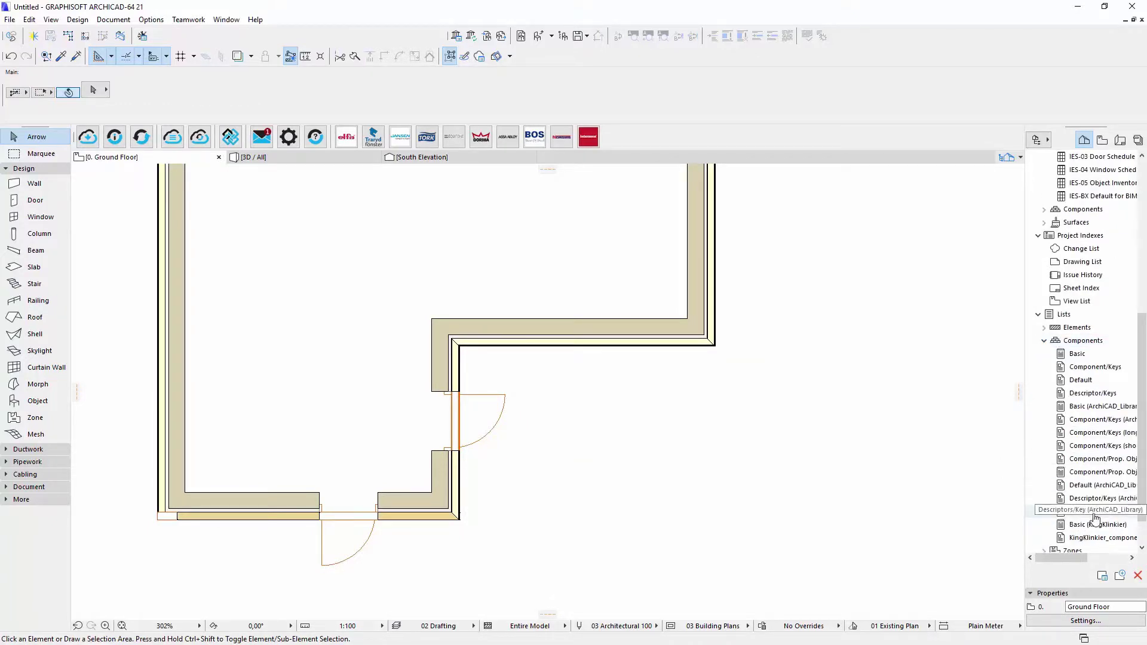
pyautogui.doubleClick(1093, 537)
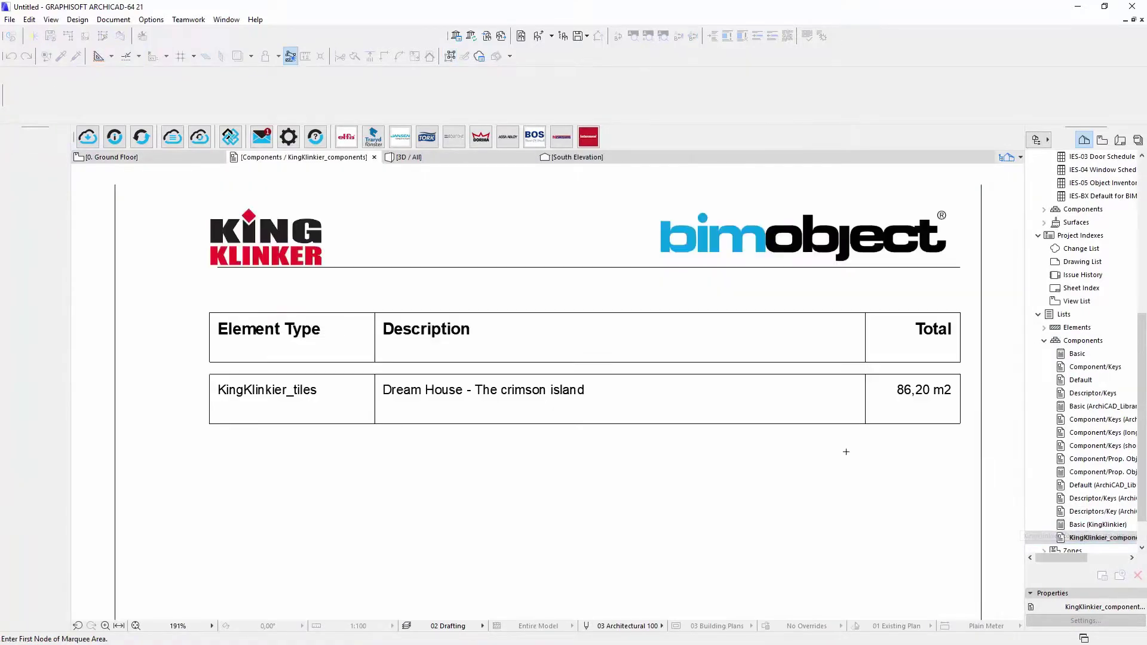
pyautogui.moveTo(896, 443); pyautogui.dragTo(831, 399, button='middle')
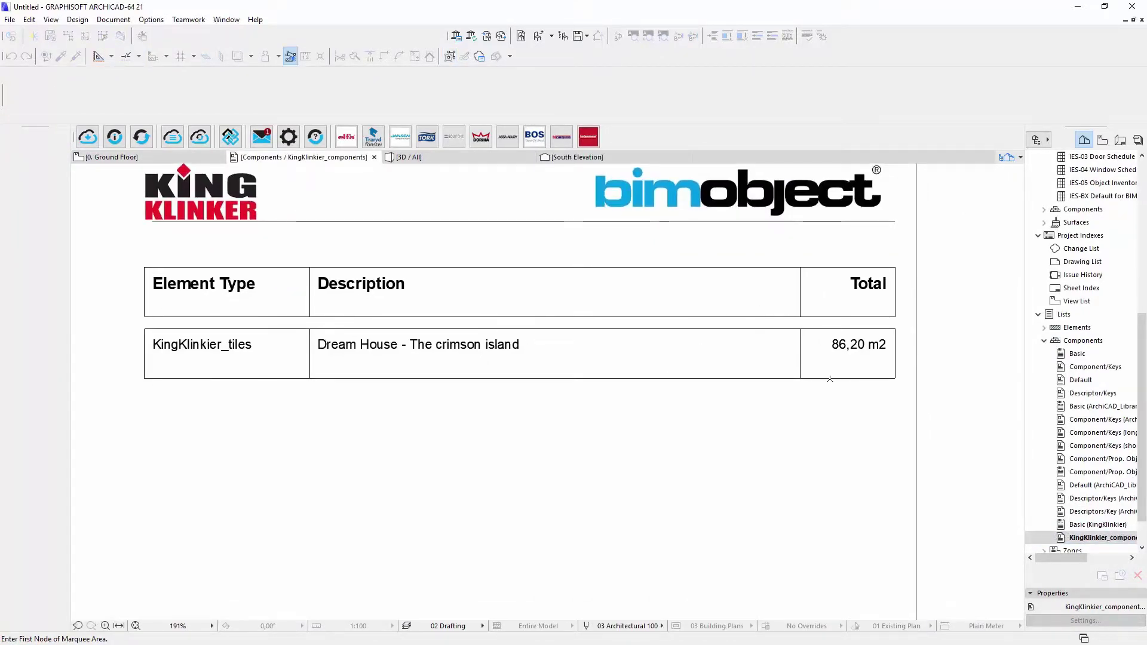
pyautogui.scroll(-2, 824, 382)
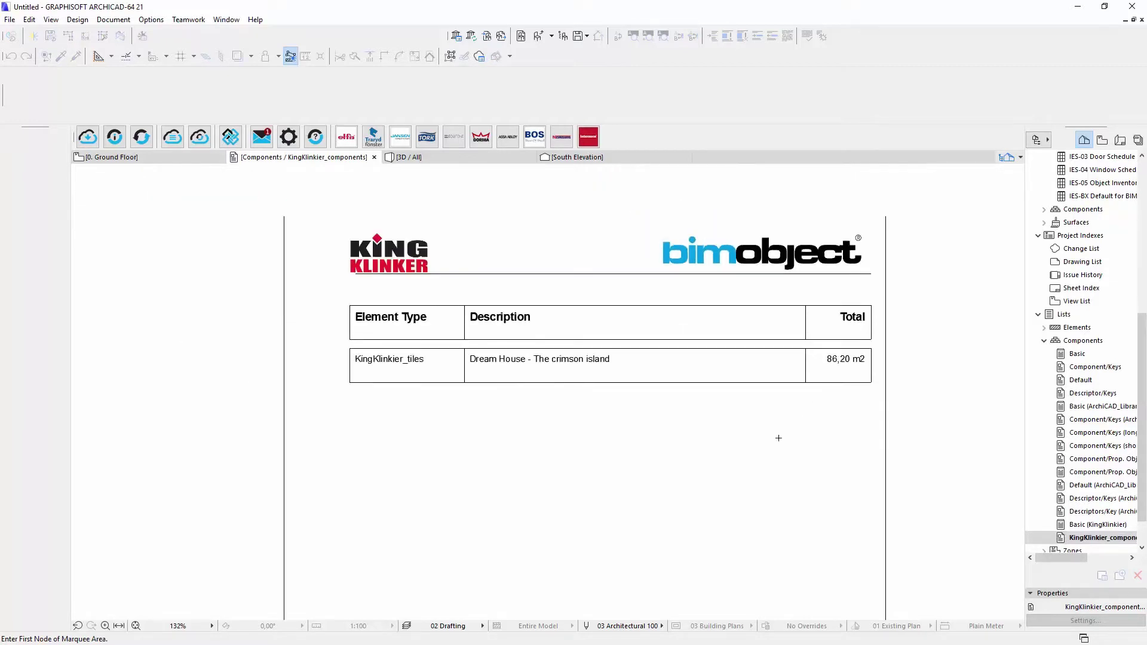
pyautogui.moveTo(778, 436); pyautogui.dragTo(772, 400, button='middle')
pyautogui.hotkey('ctrl', 'Tab')
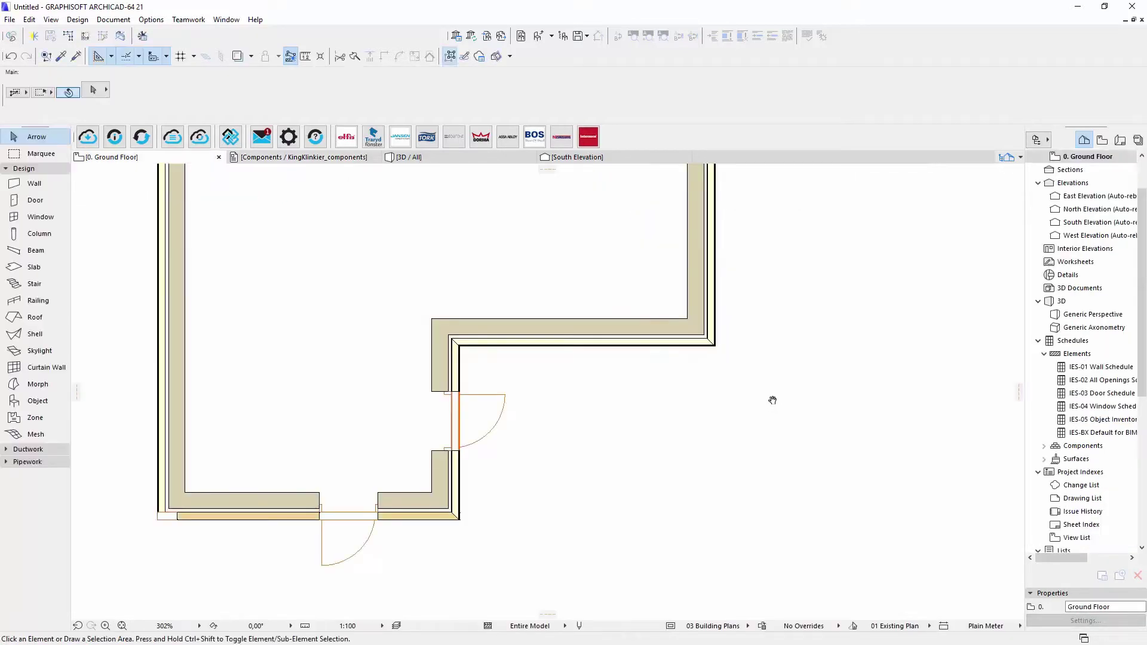